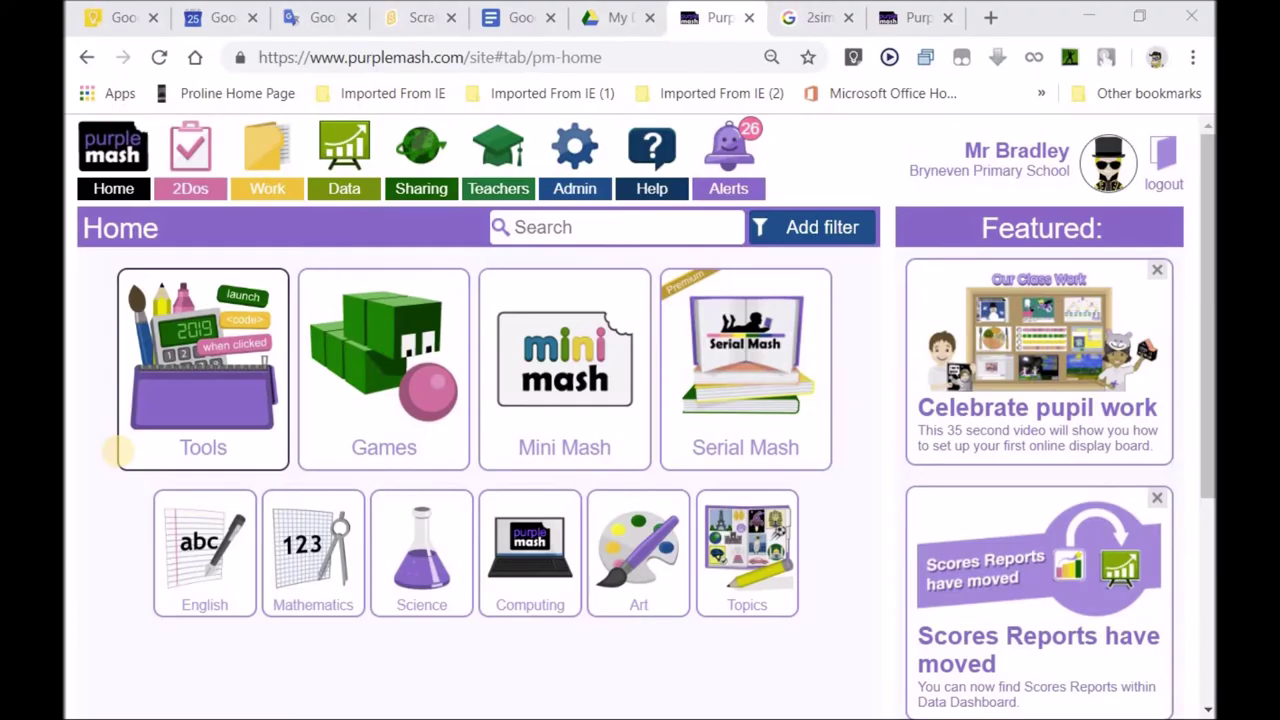
Step: Show the Home page filter panel listing Nursery to Year 6 and the subjects
click(780, 232)
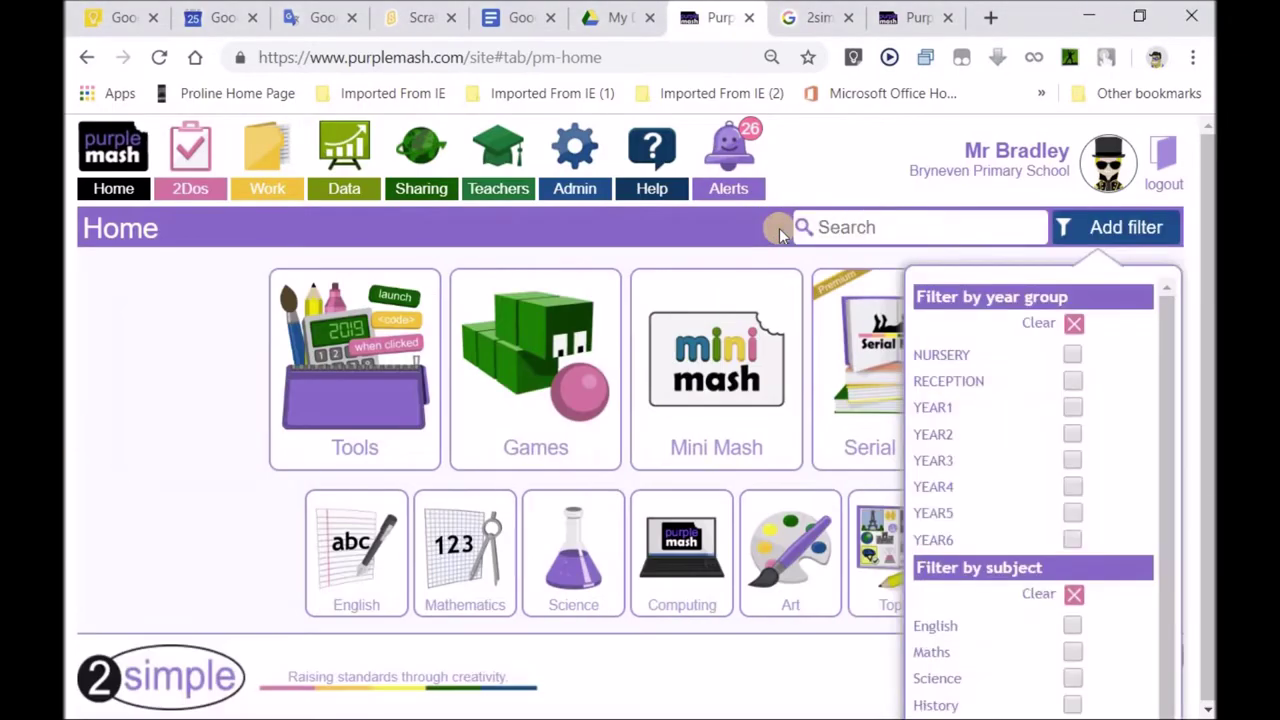
Step: Try the Year 1 and Year 2 filters, leaving only Year 6 ticked
click(1073, 410)
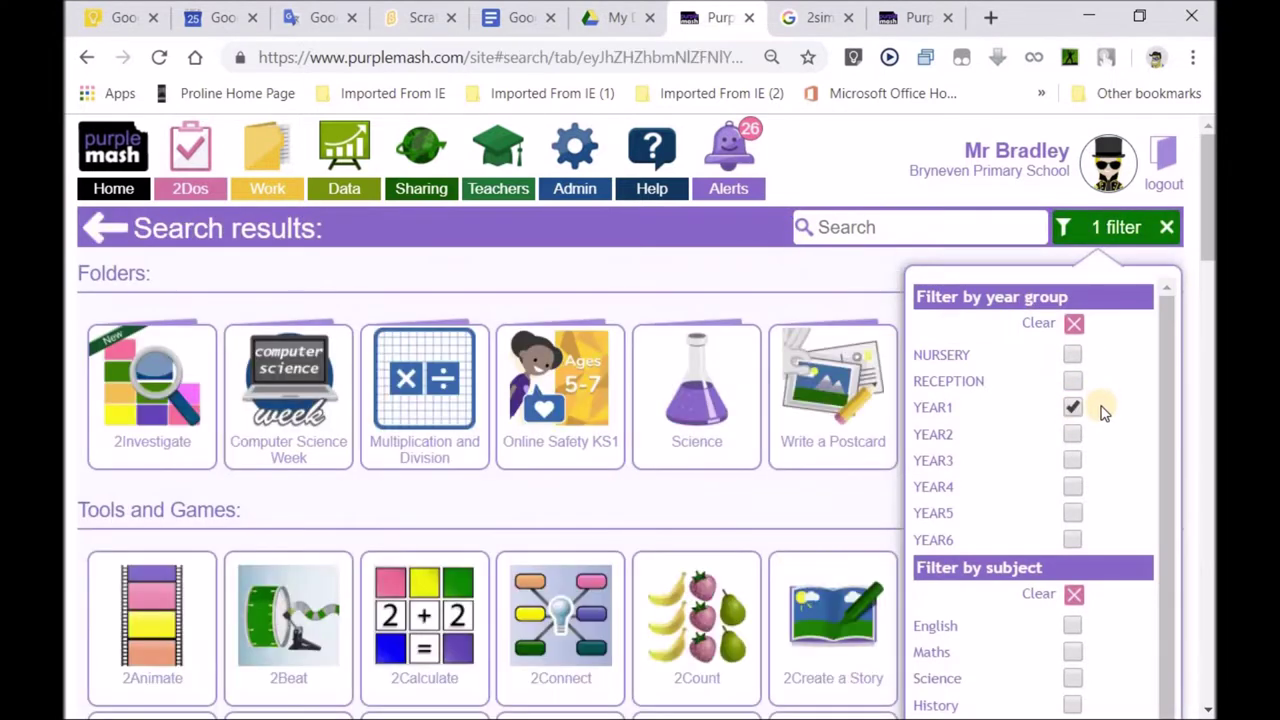
click(1073, 434)
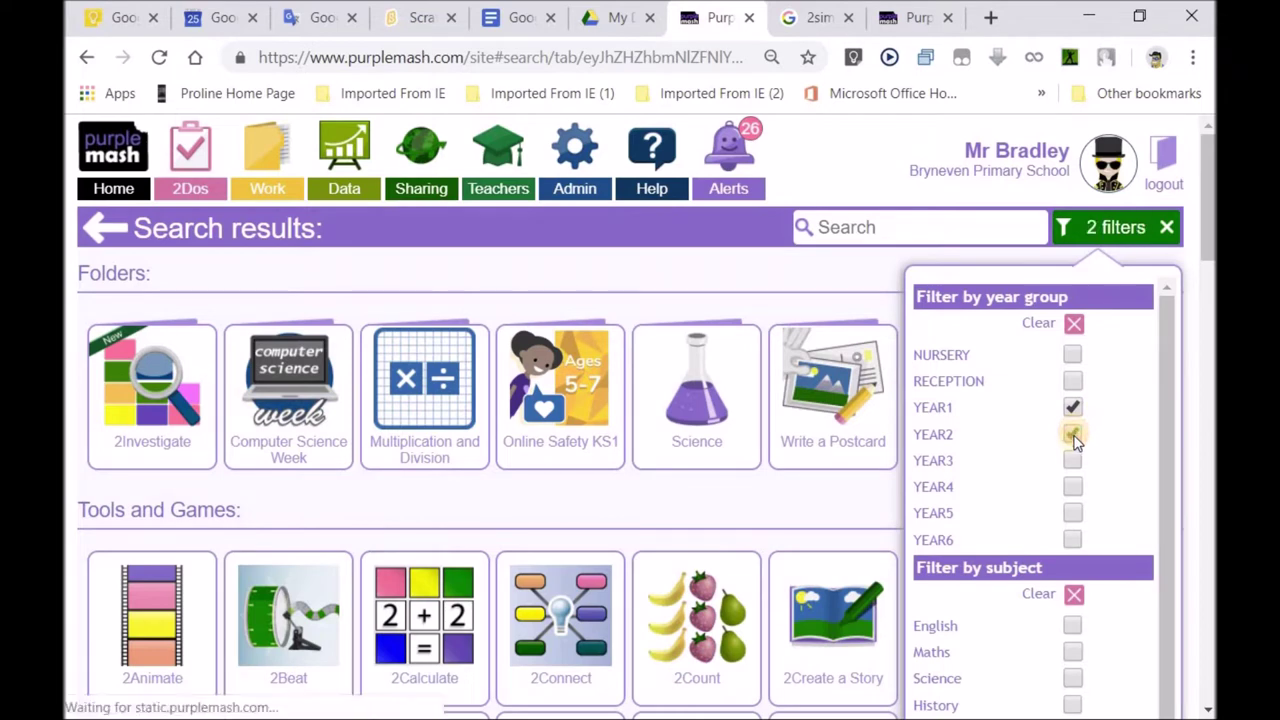
click(1072, 408)
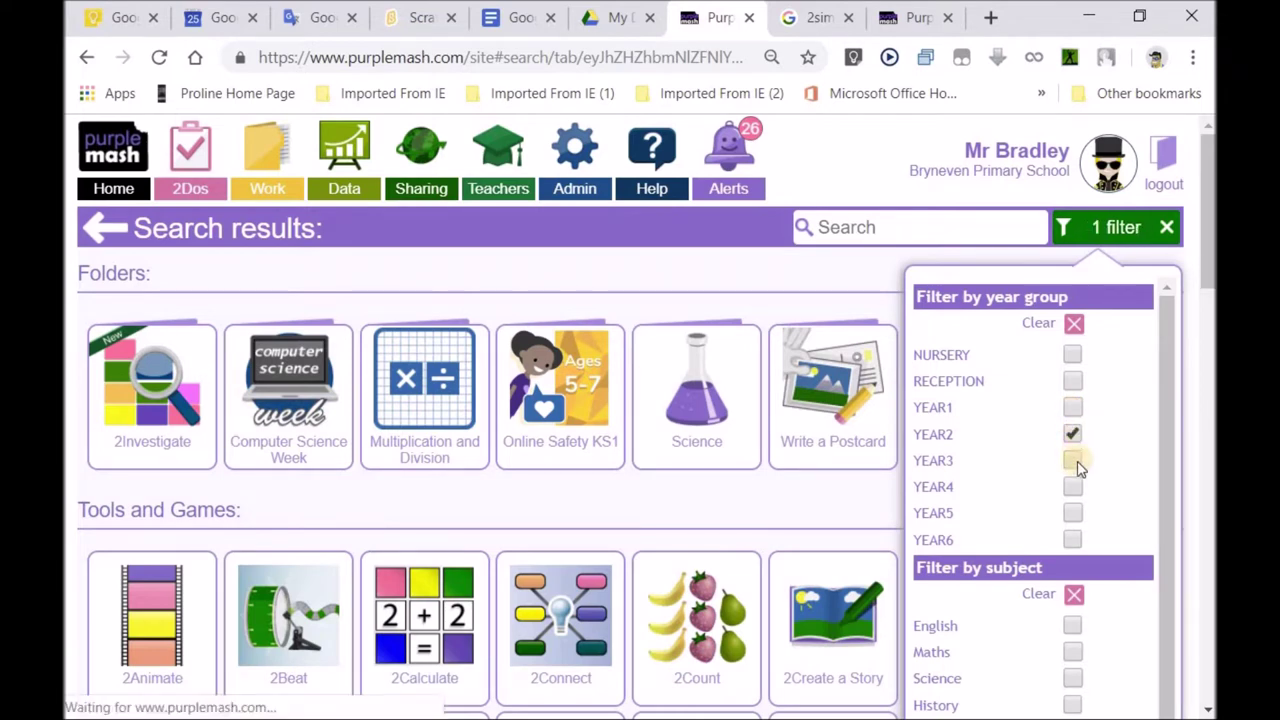
click(1074, 540)
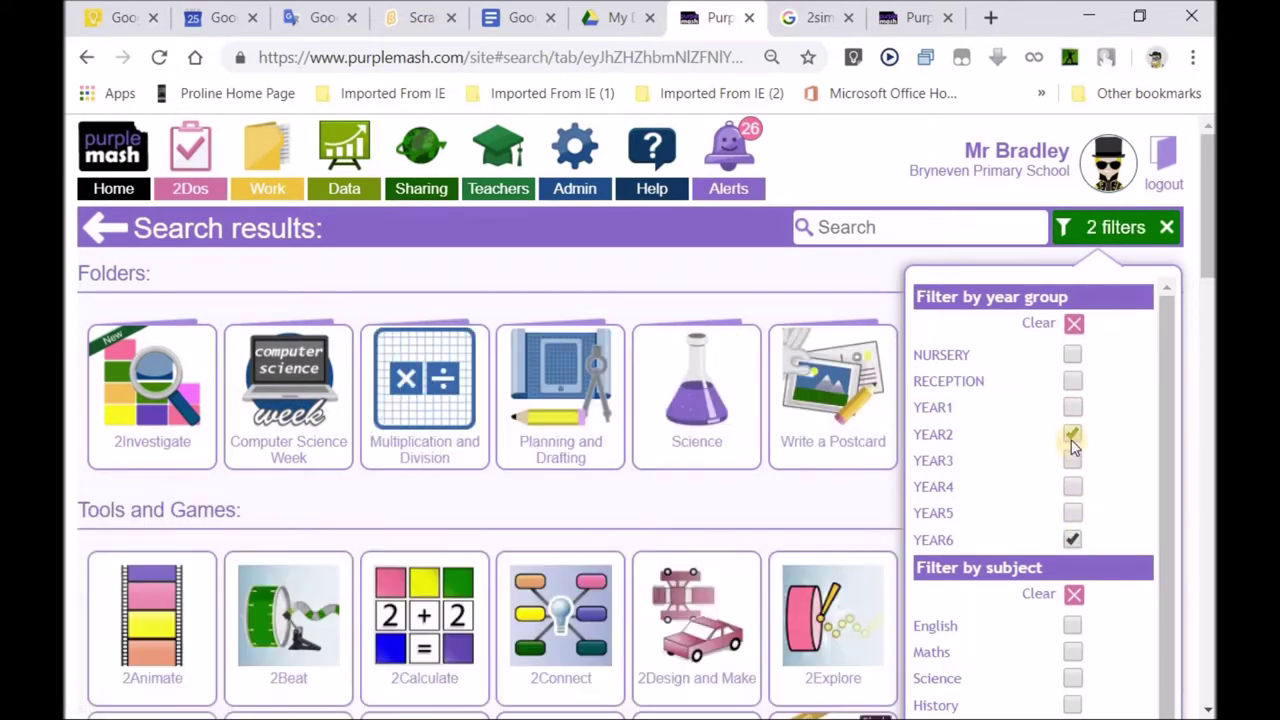
click(1073, 438)
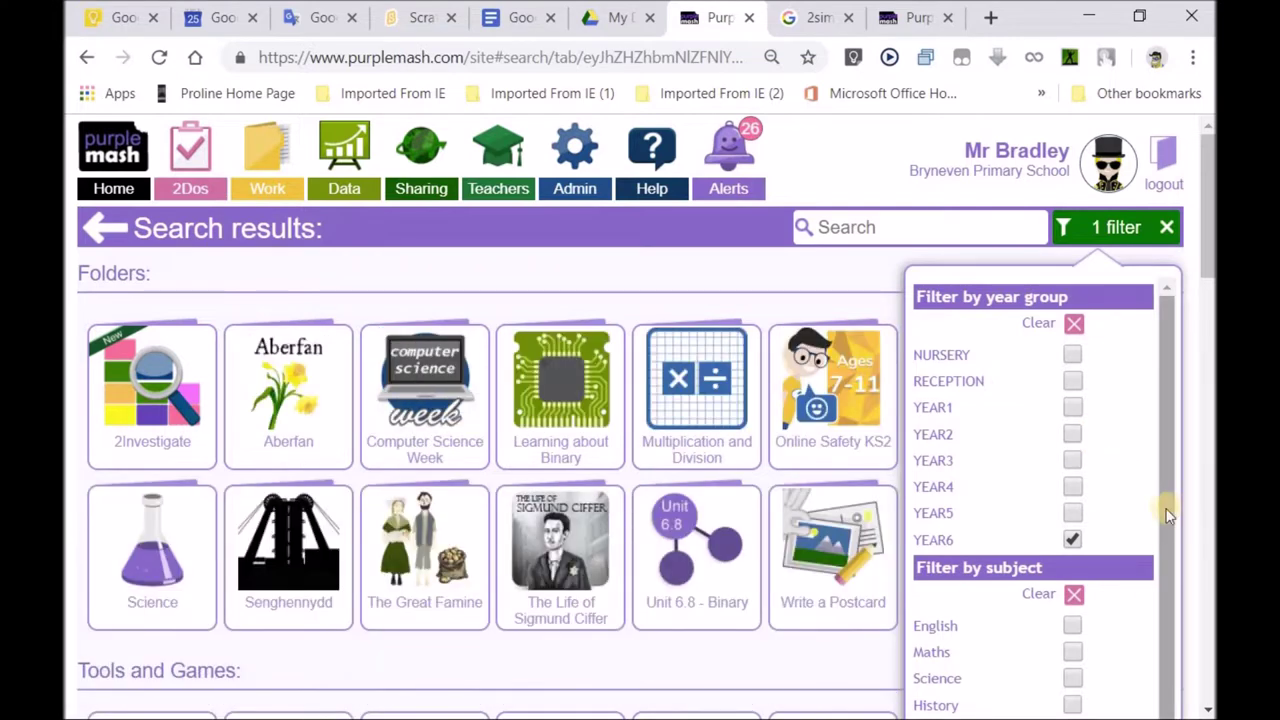
Step: Add the English subject filter, toggle Maths on and off, then go to the Data Dashboard
click(1072, 627)
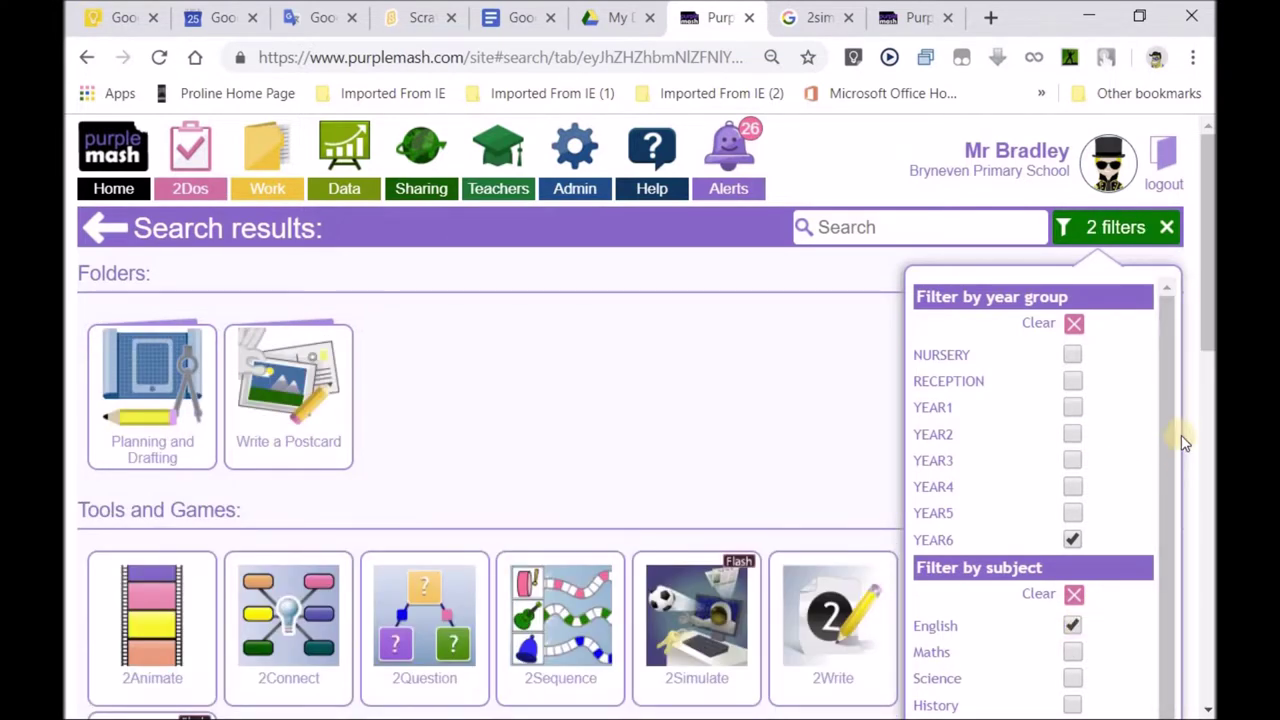
drag(1208, 298, 1205, 375)
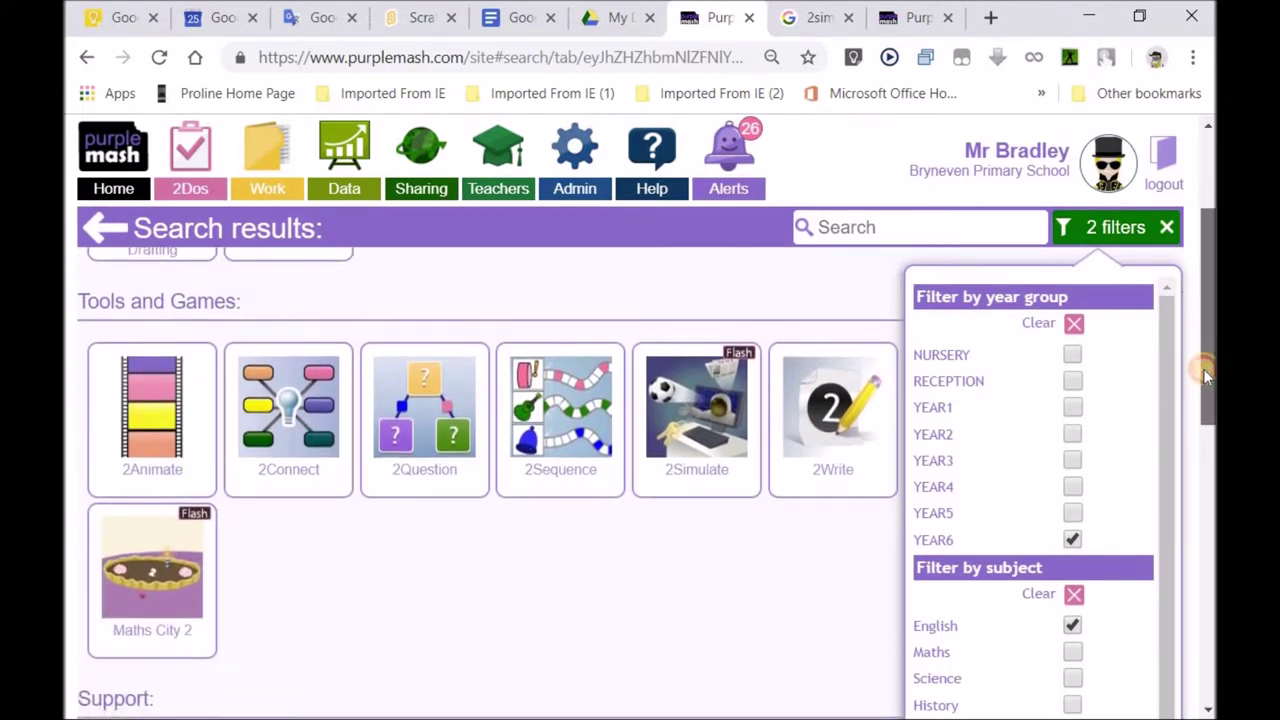
click(1074, 652)
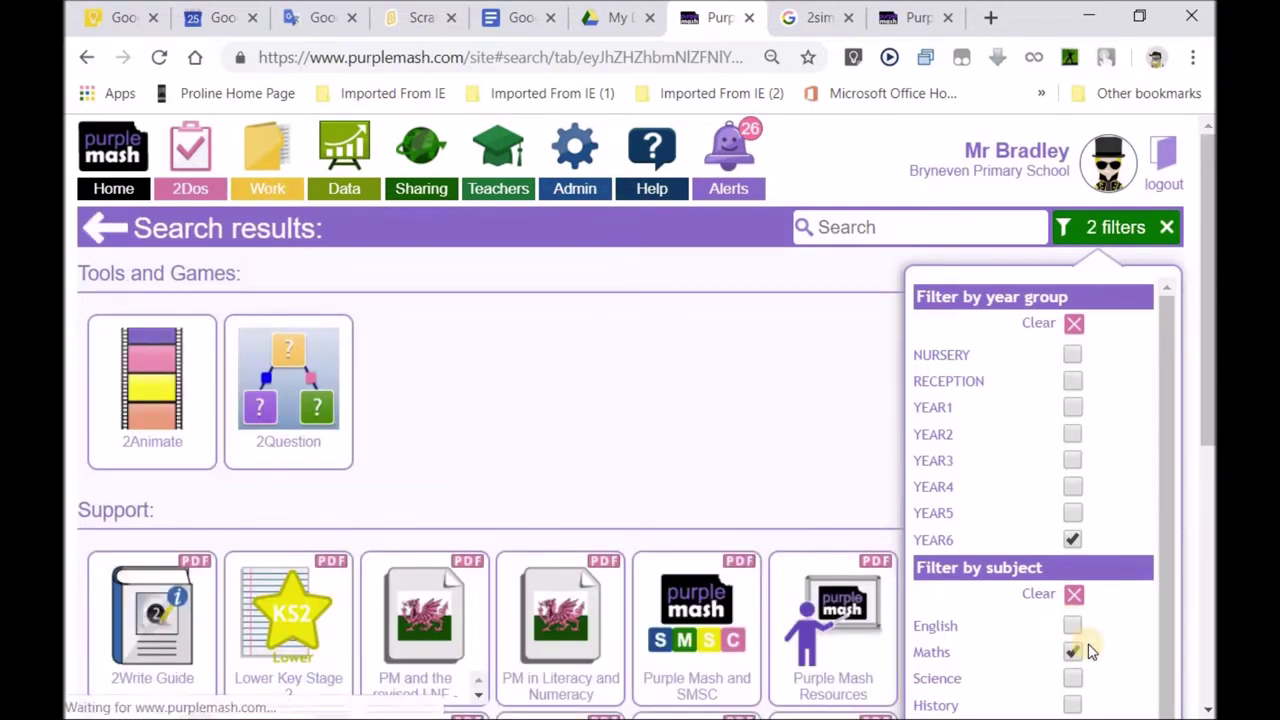
click(1074, 652)
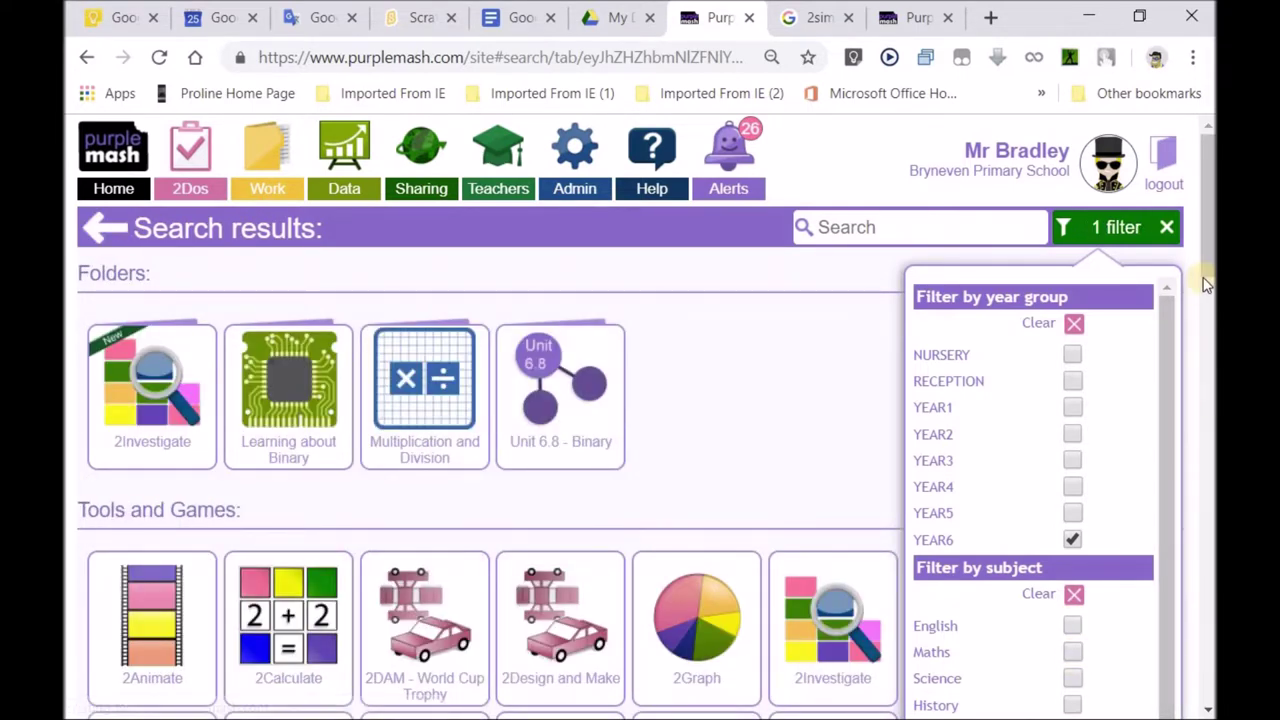
scroll(1206, 290, down, 1)
scroll(1208, 305, down, 2)
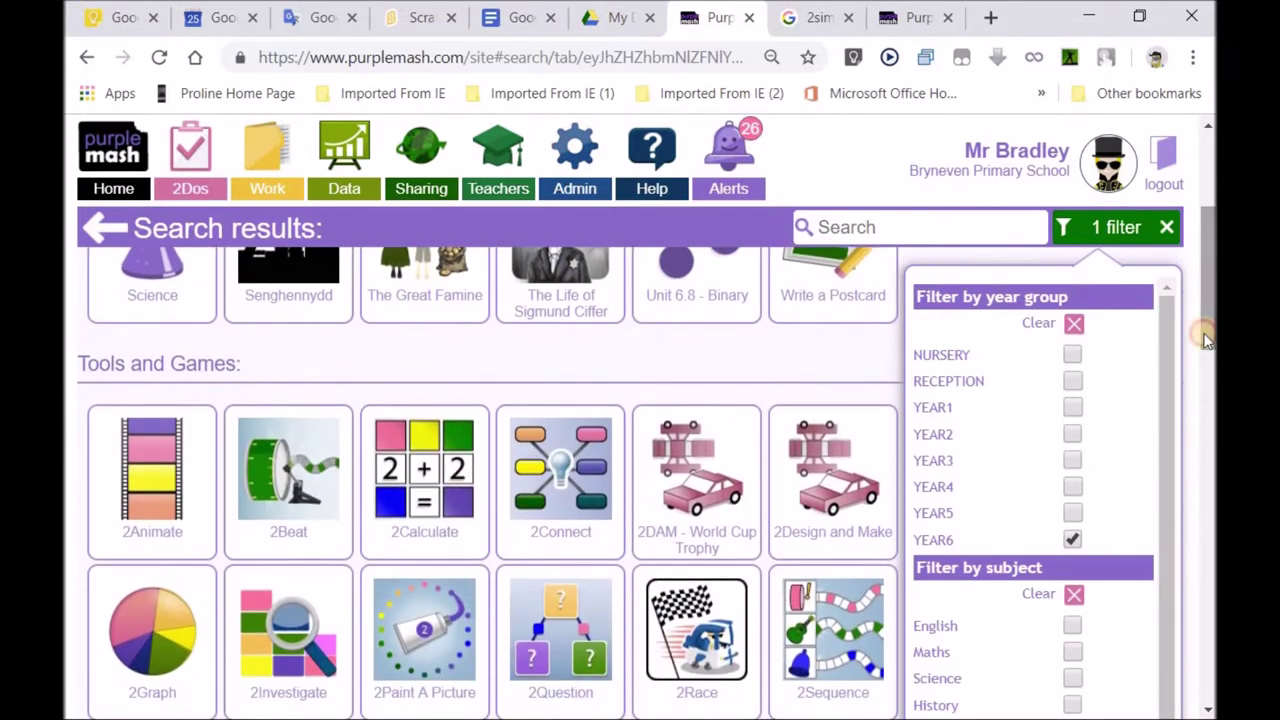
scroll(1208, 345, down, 1)
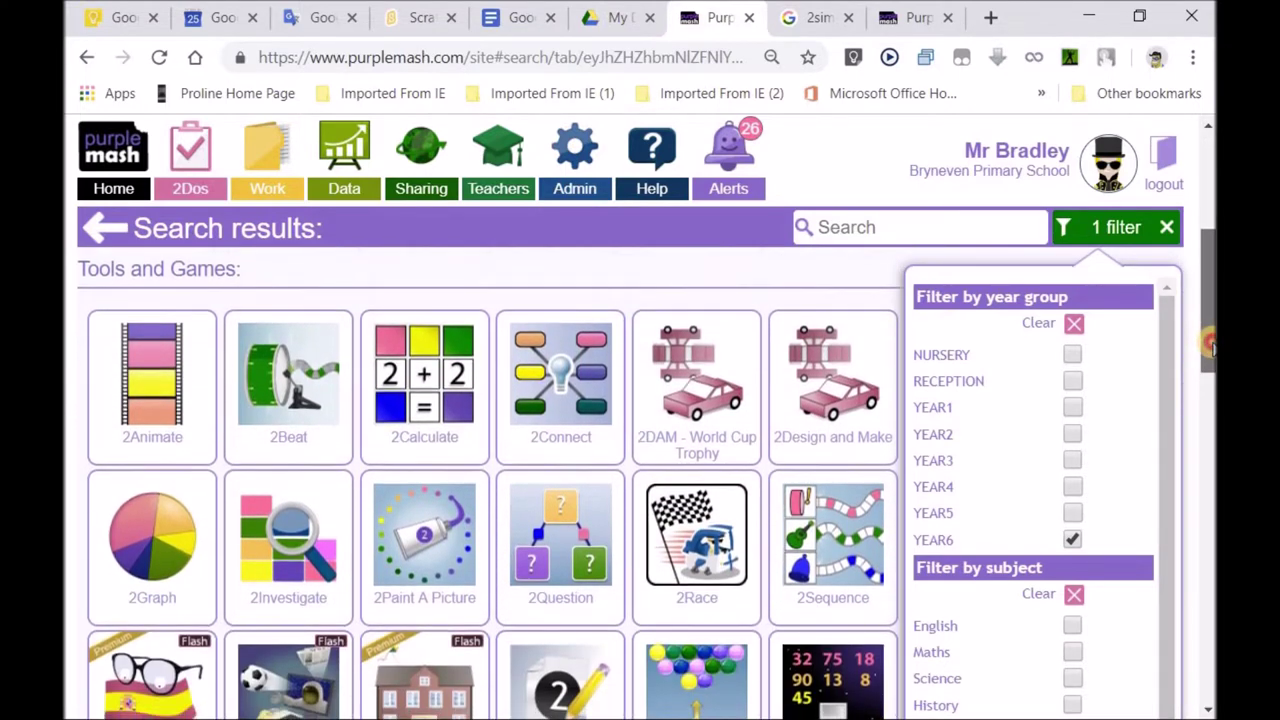
click(340, 175)
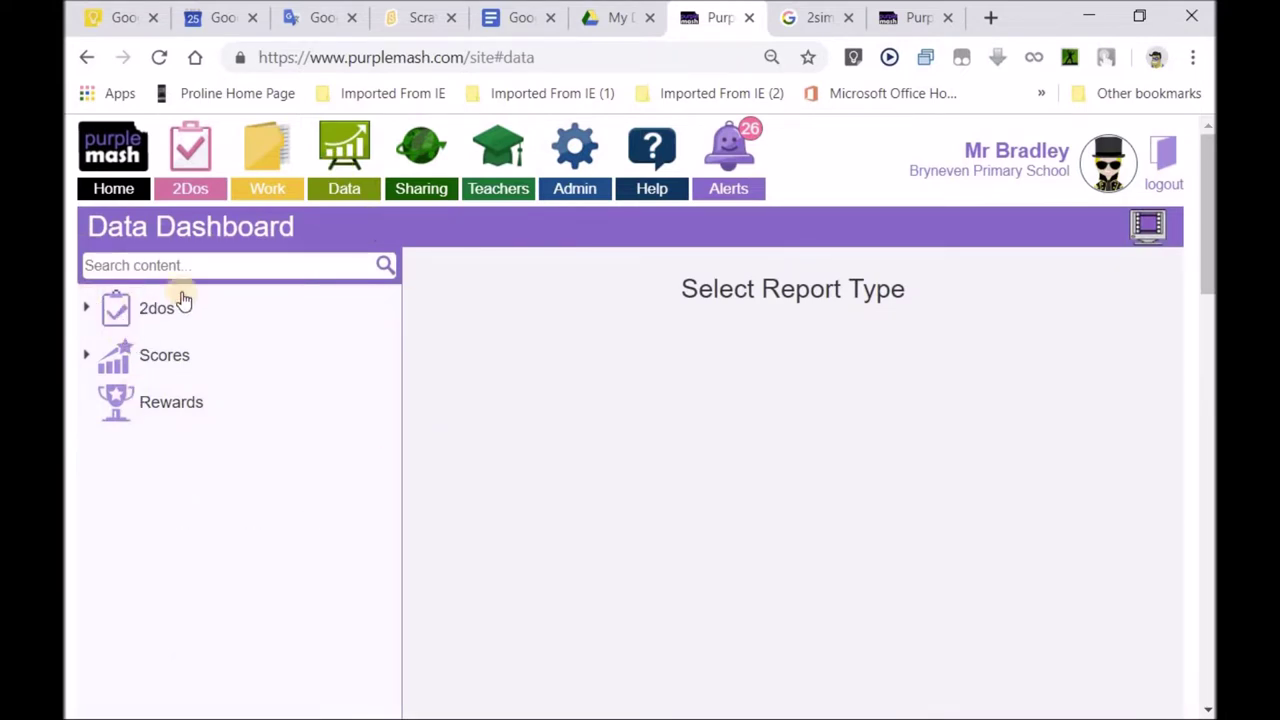
Step: List the set 2dos, highlighting Air Traffic Control's classes and selecting the 2Go 2do
click(192, 172)
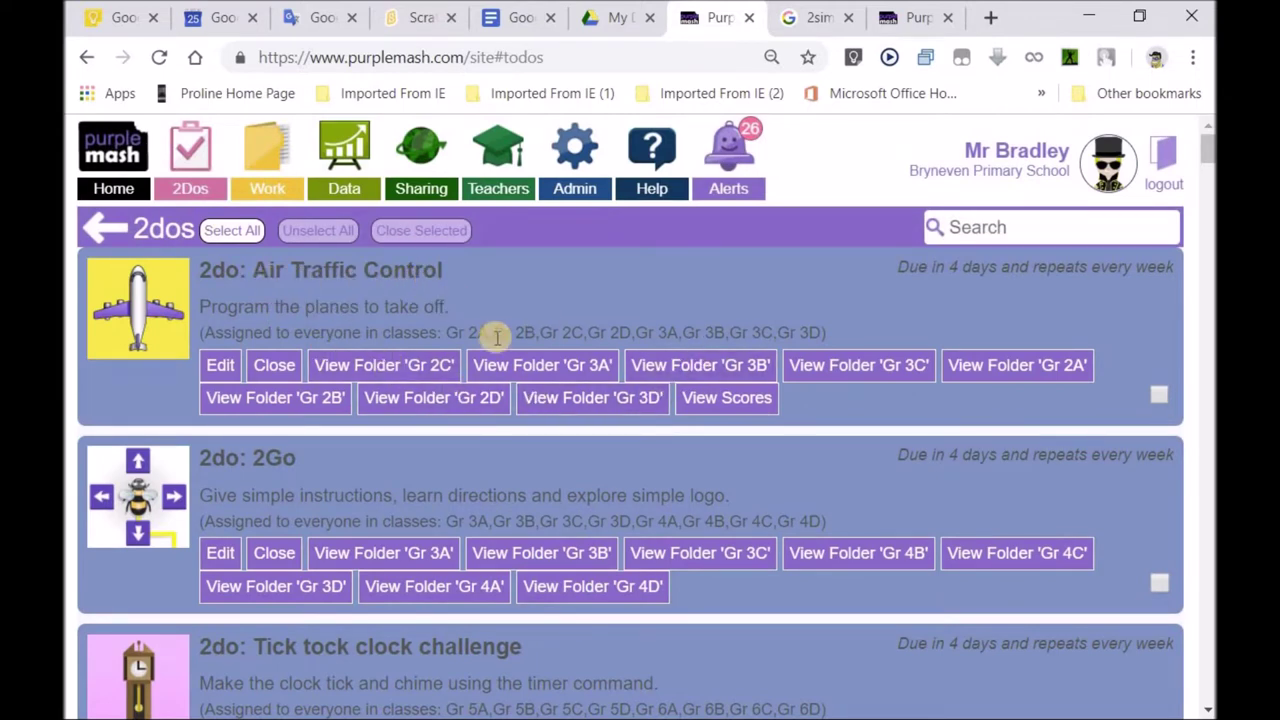
drag(469, 333, 820, 331)
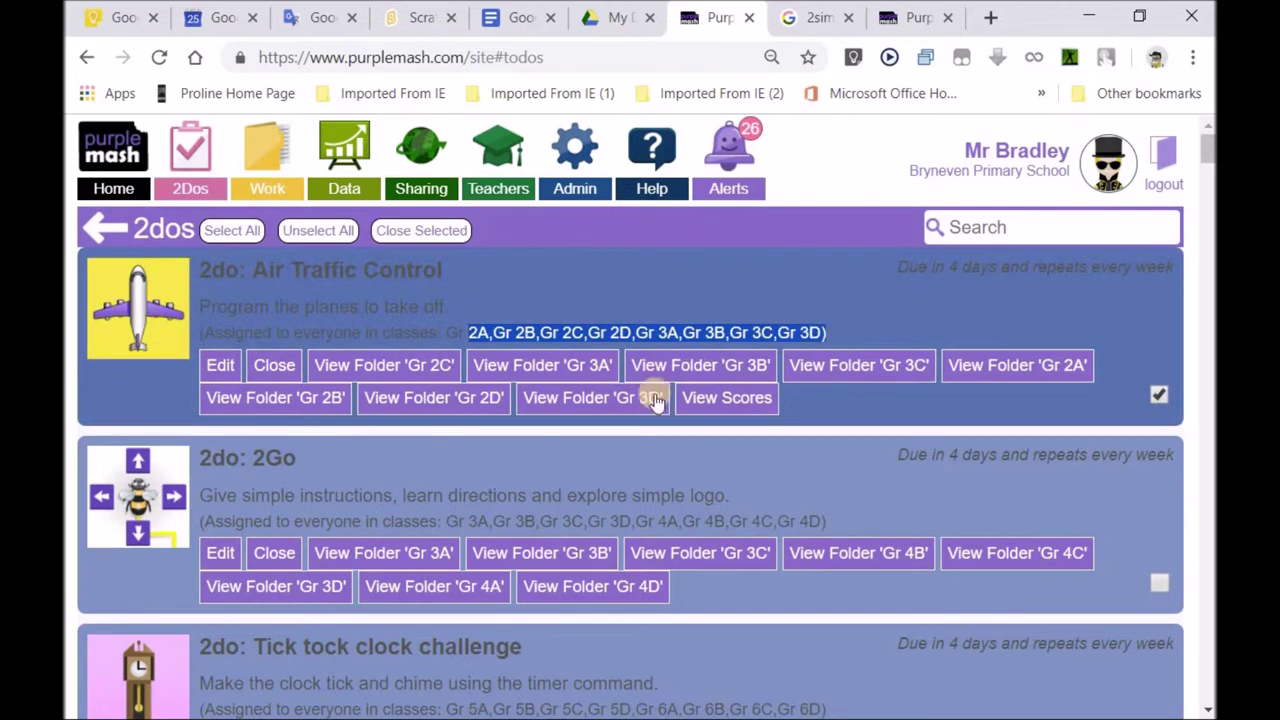
click(373, 497)
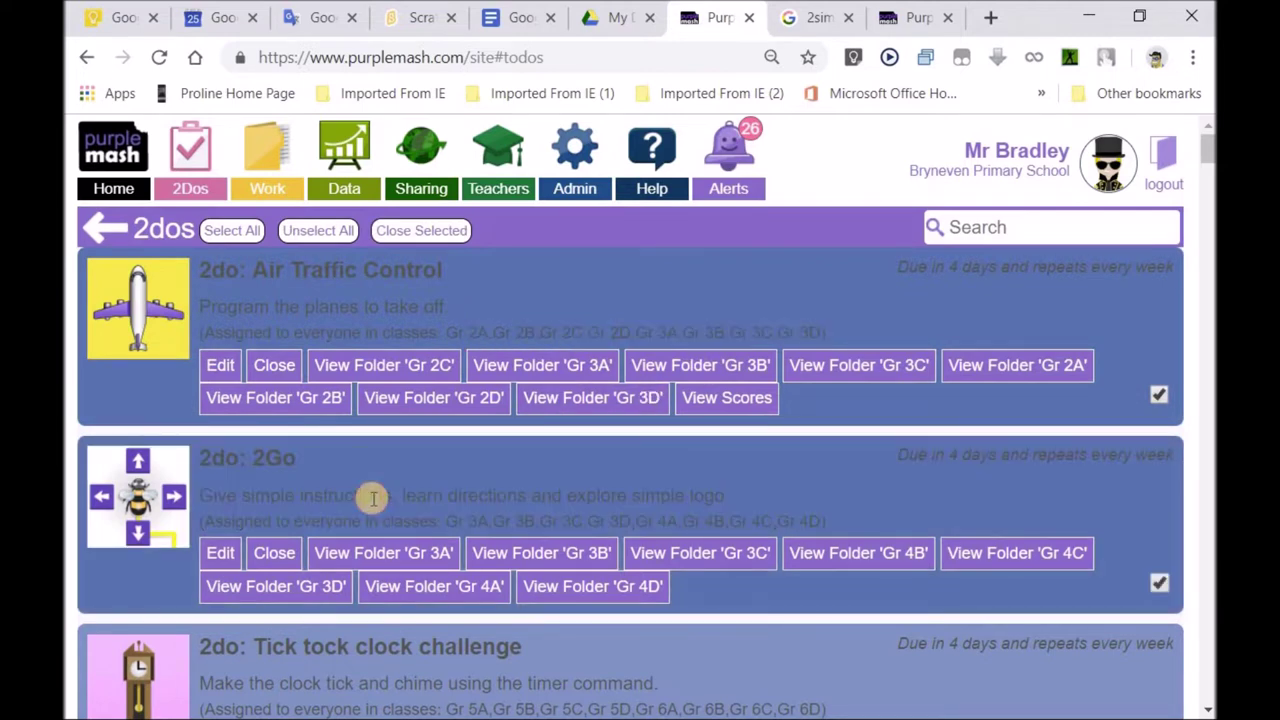
Step: Search the 2dos for 'Gr', select Tick tock clock challenge and Superheroes, then return to the dashboard
click(958, 226)
text(Gr 7)
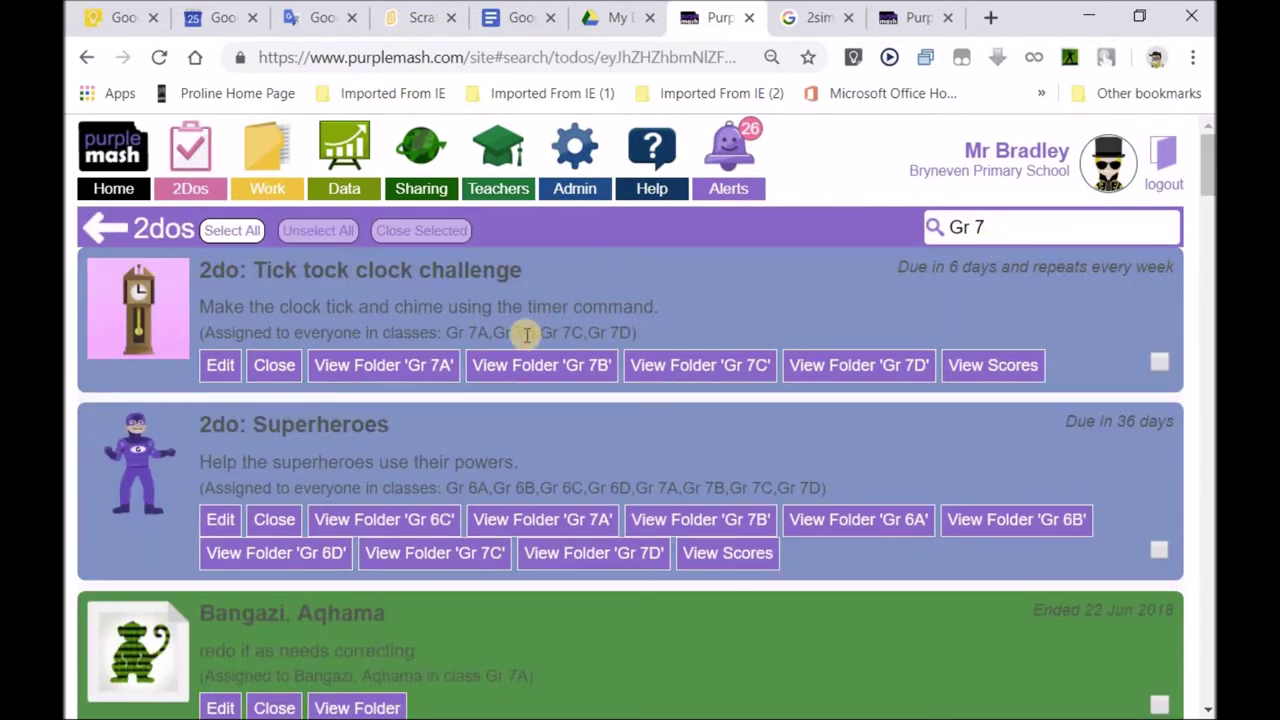
drag(444, 333, 645, 340)
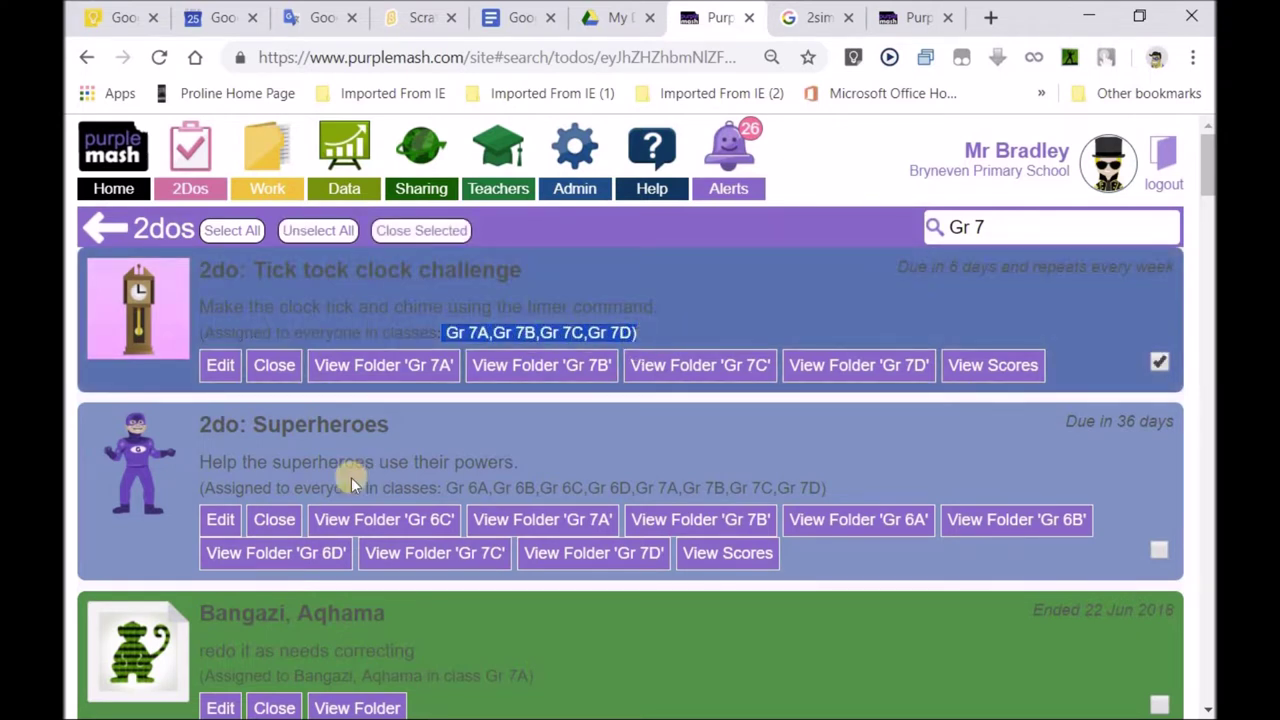
drag(252, 424, 400, 424)
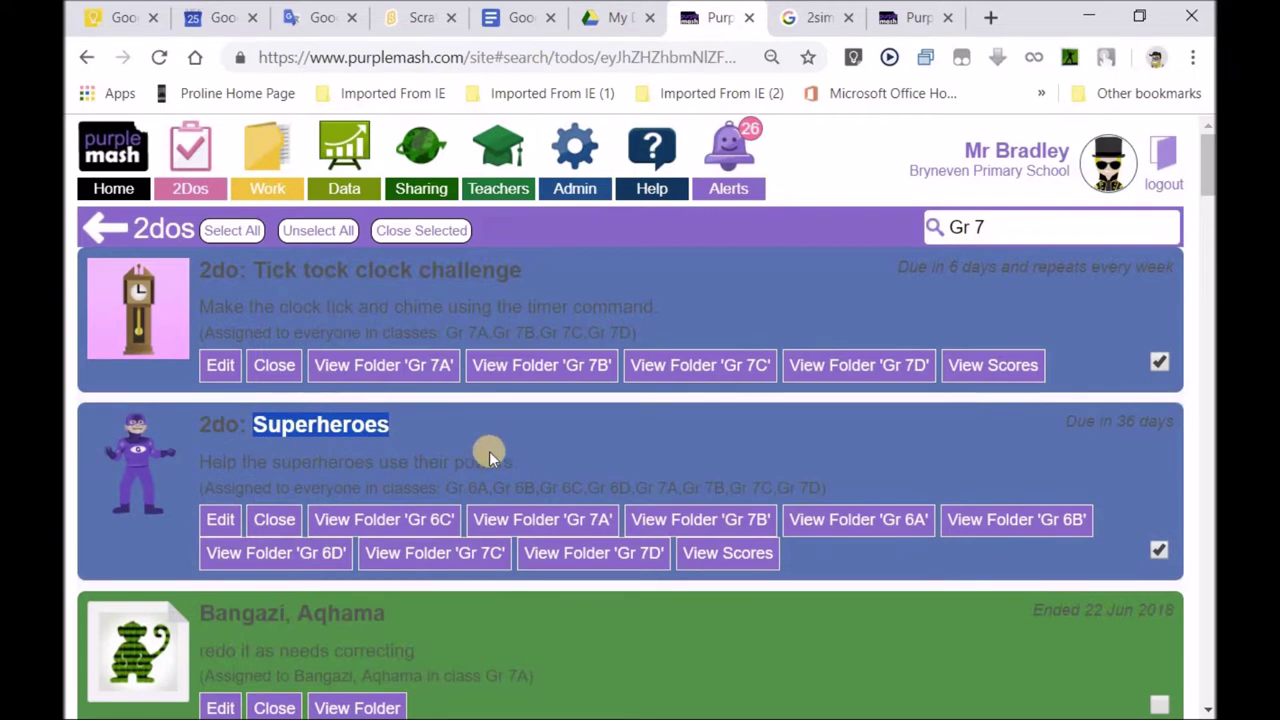
click(344, 168)
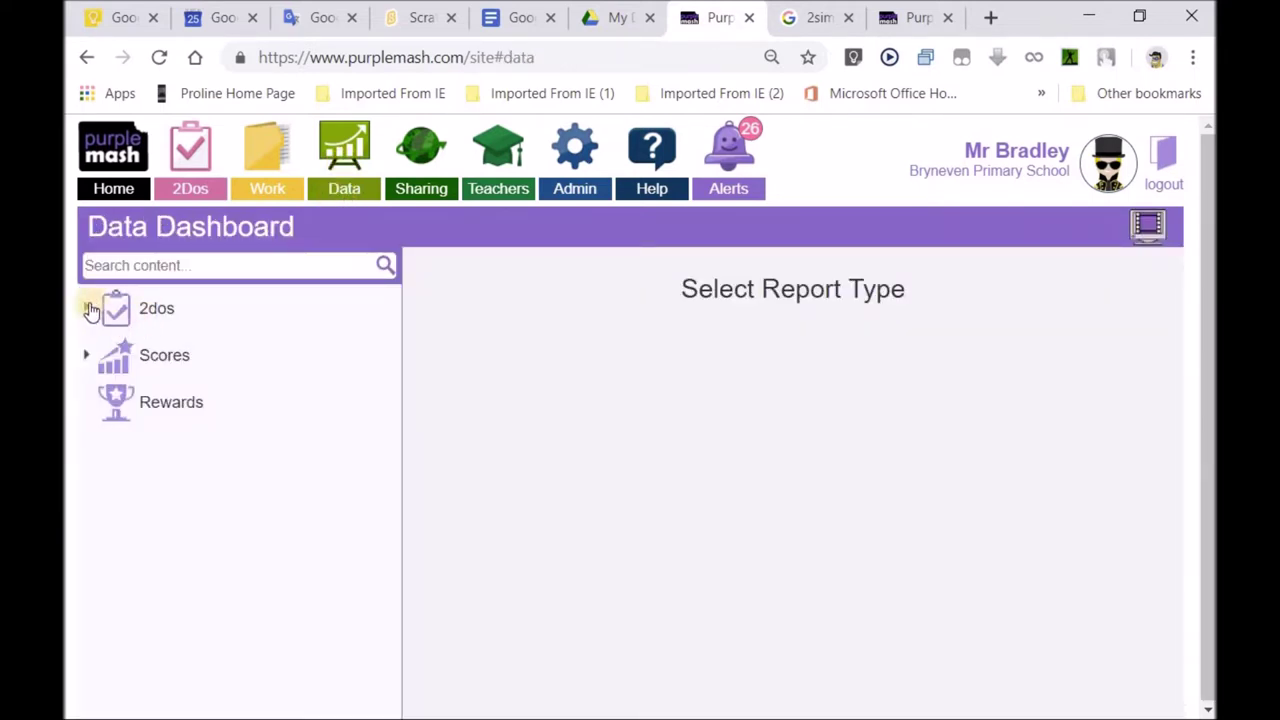
Step: Open the Superheroes 2do report and change its class to Gr 7B
click(89, 311)
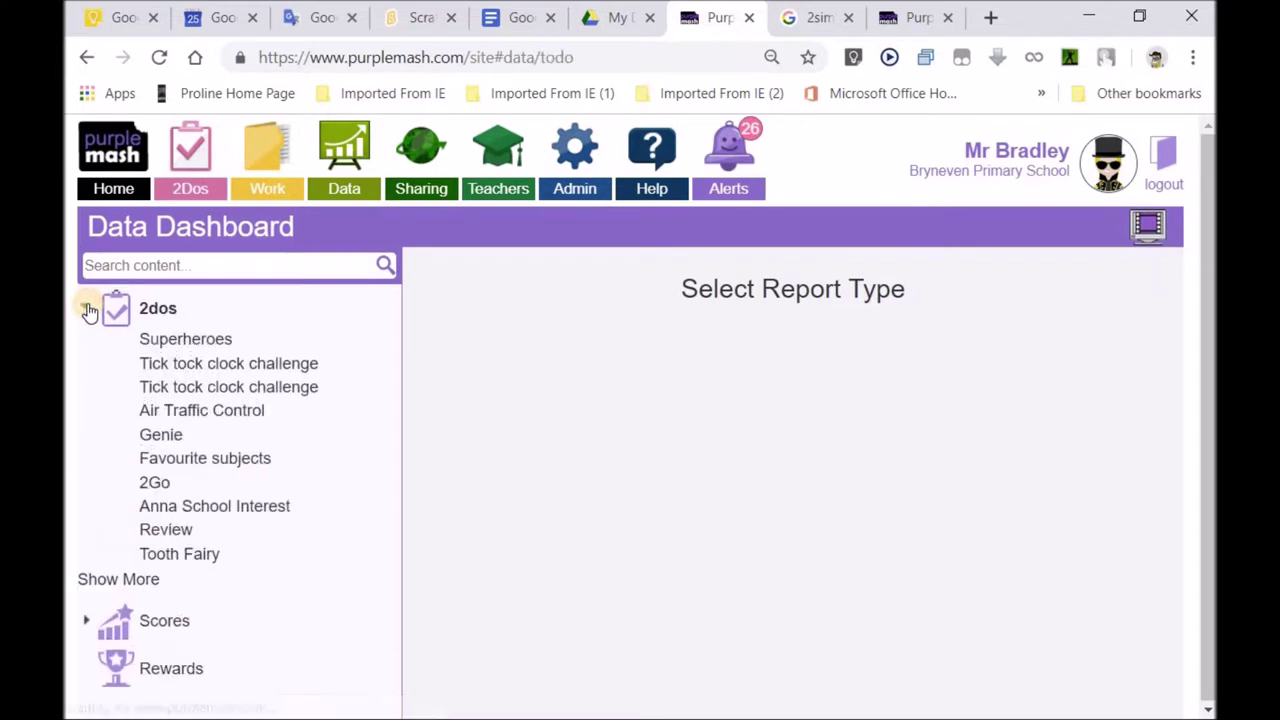
click(180, 340)
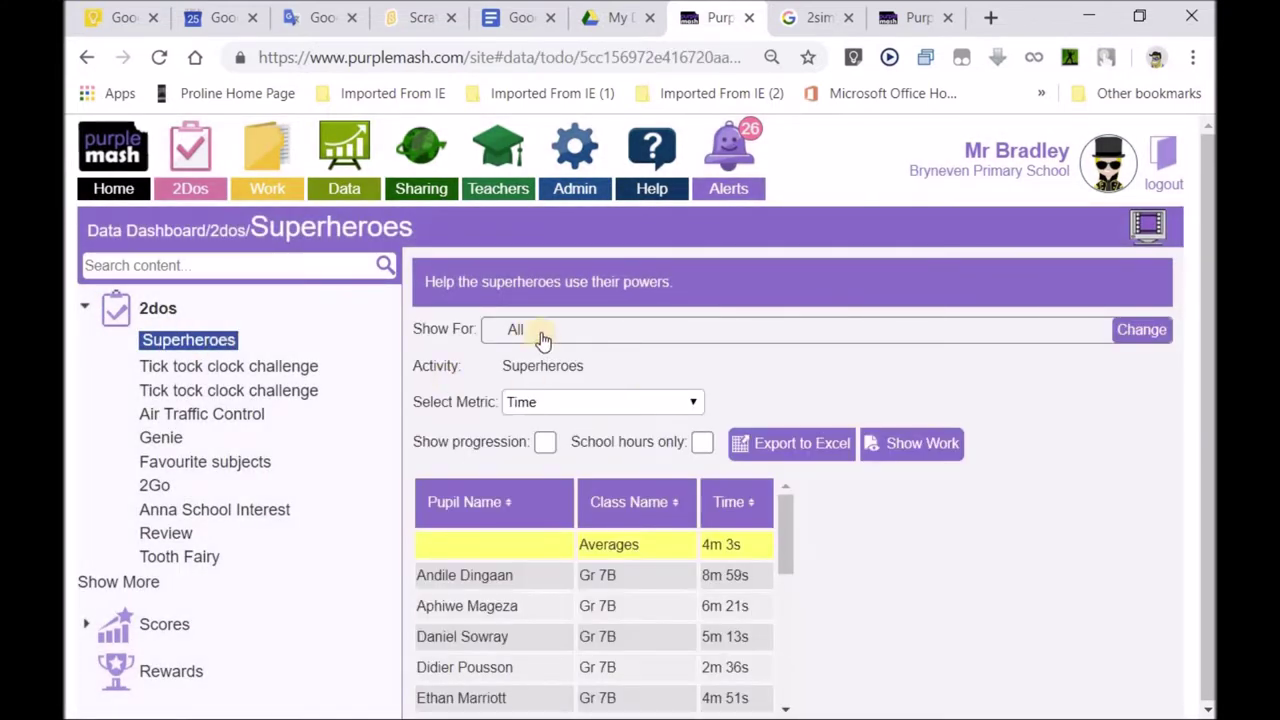
click(541, 333)
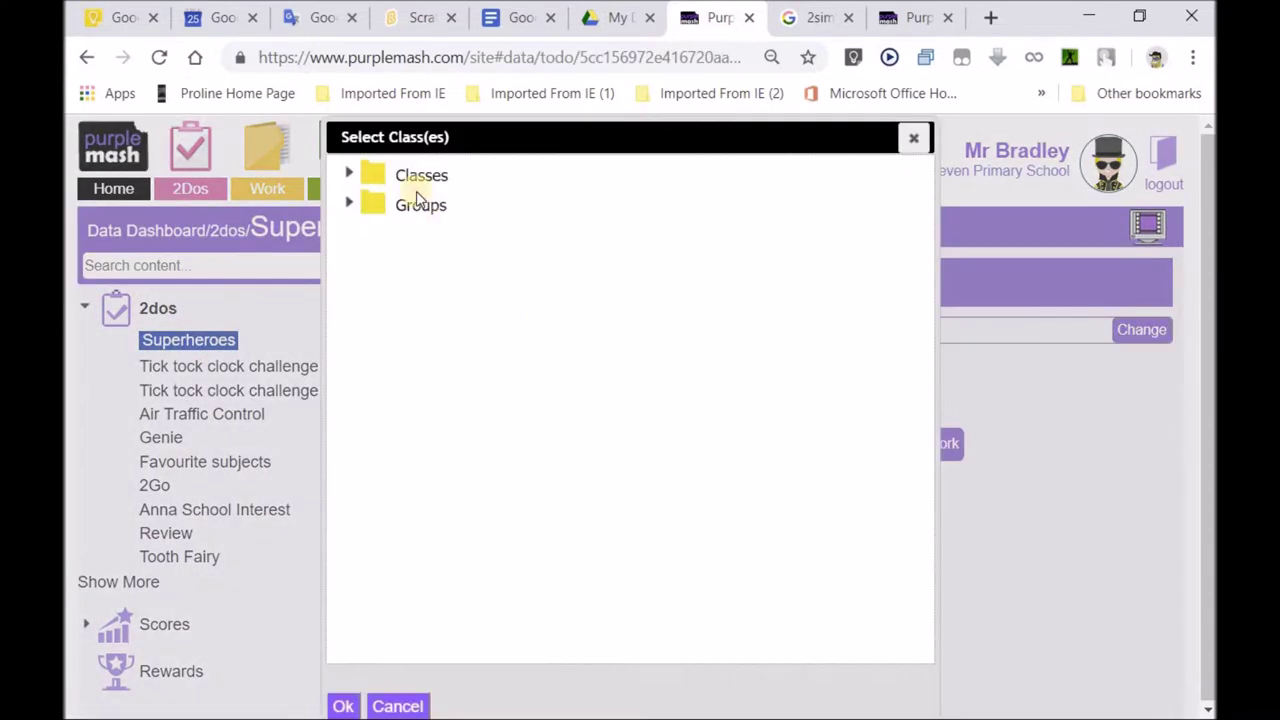
click(350, 176)
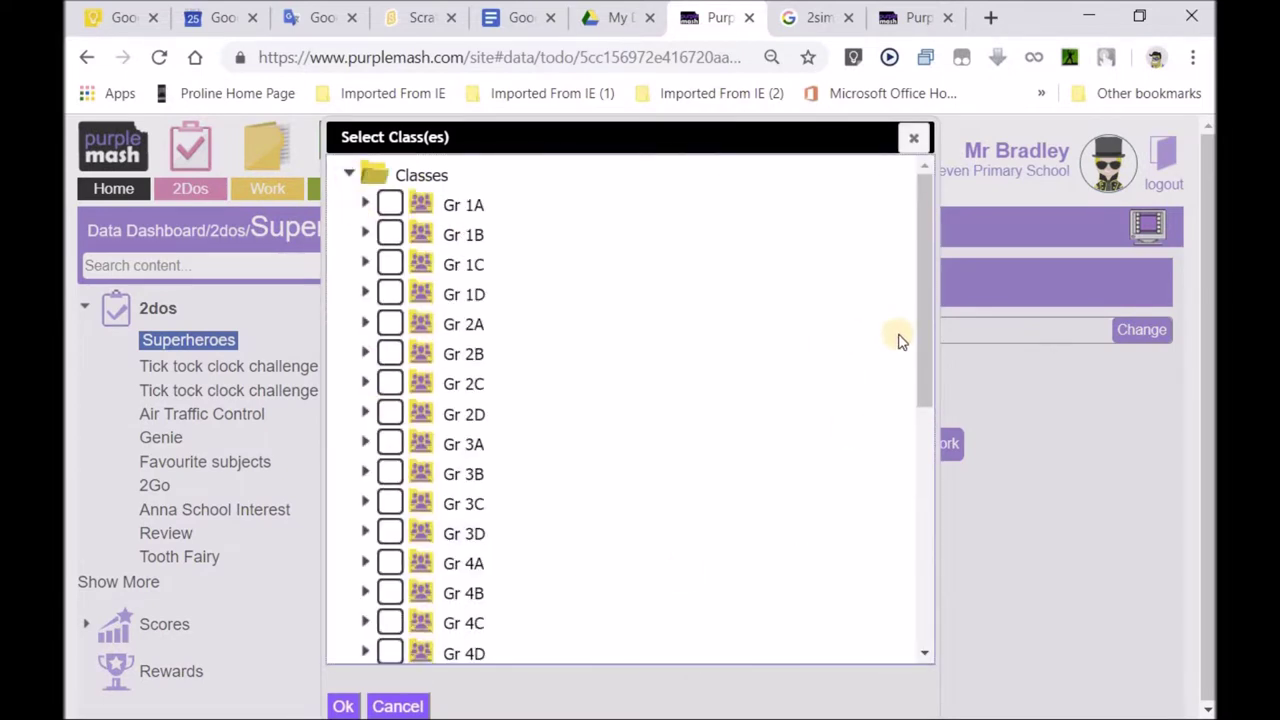
drag(930, 379, 934, 607)
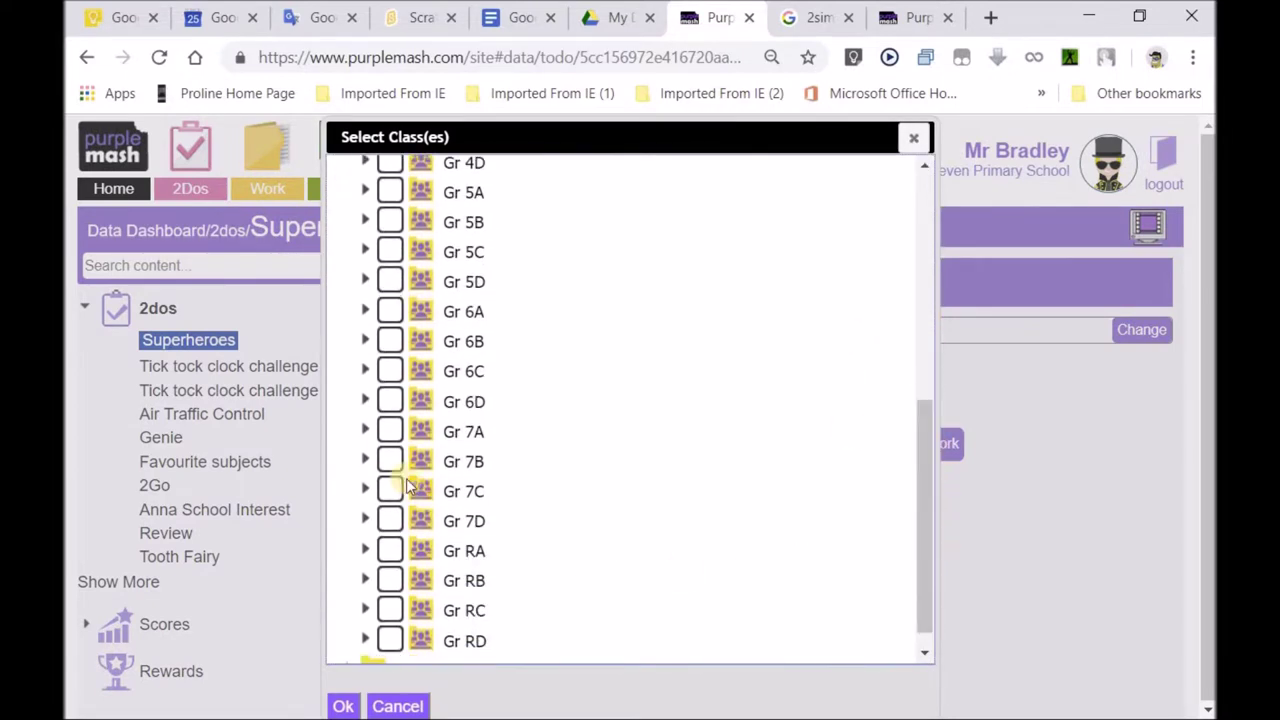
click(390, 459)
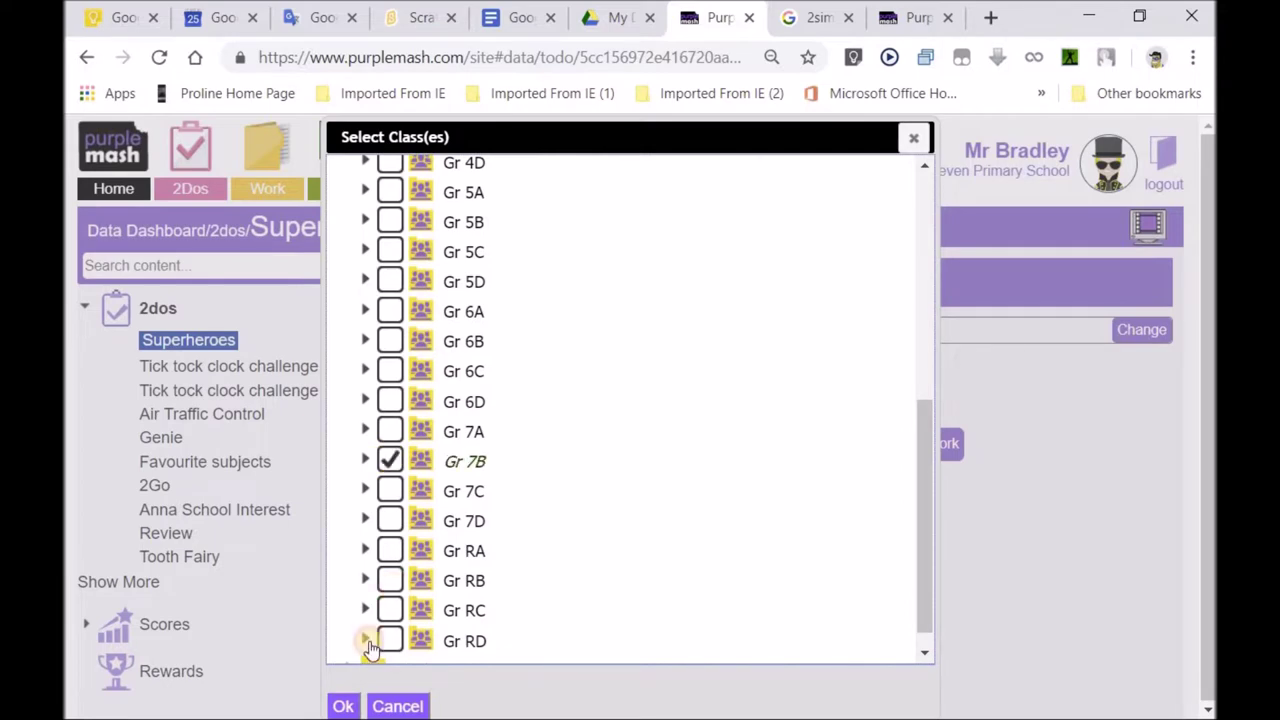
click(343, 704)
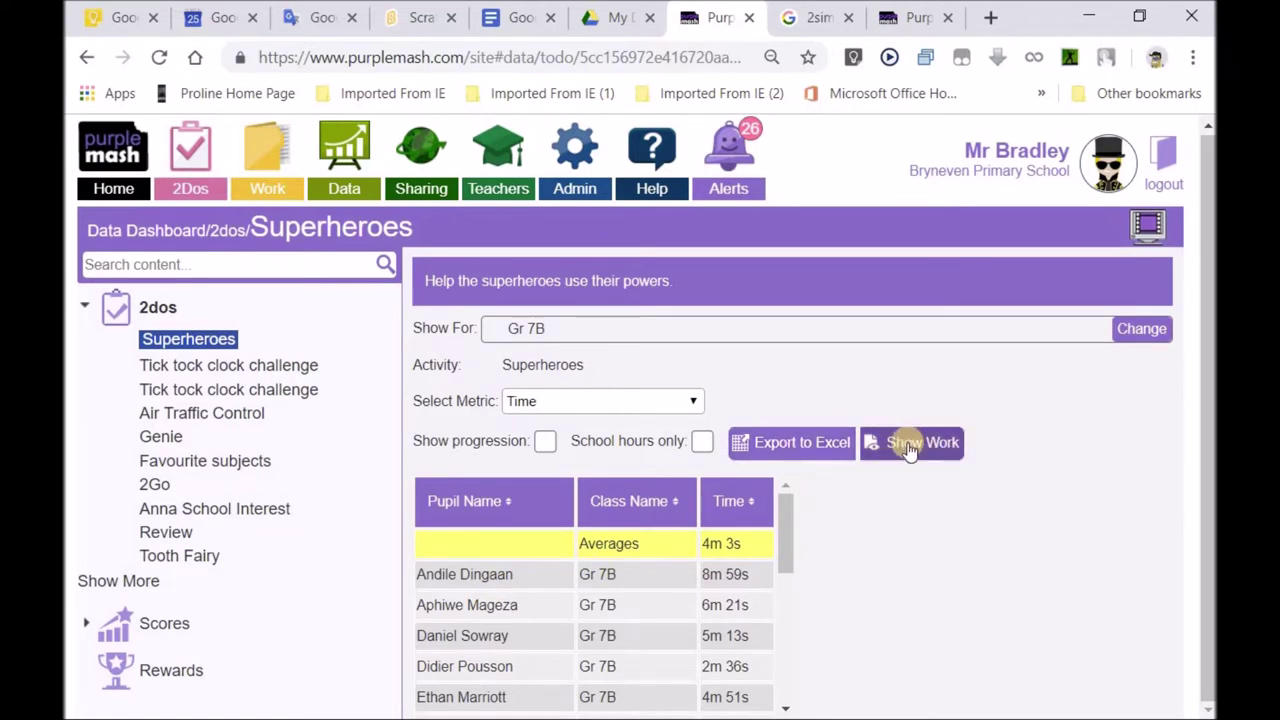
Step: Switch the report metric to Score, then view the Tick tock clock challenge report
click(695, 401)
click(563, 463)
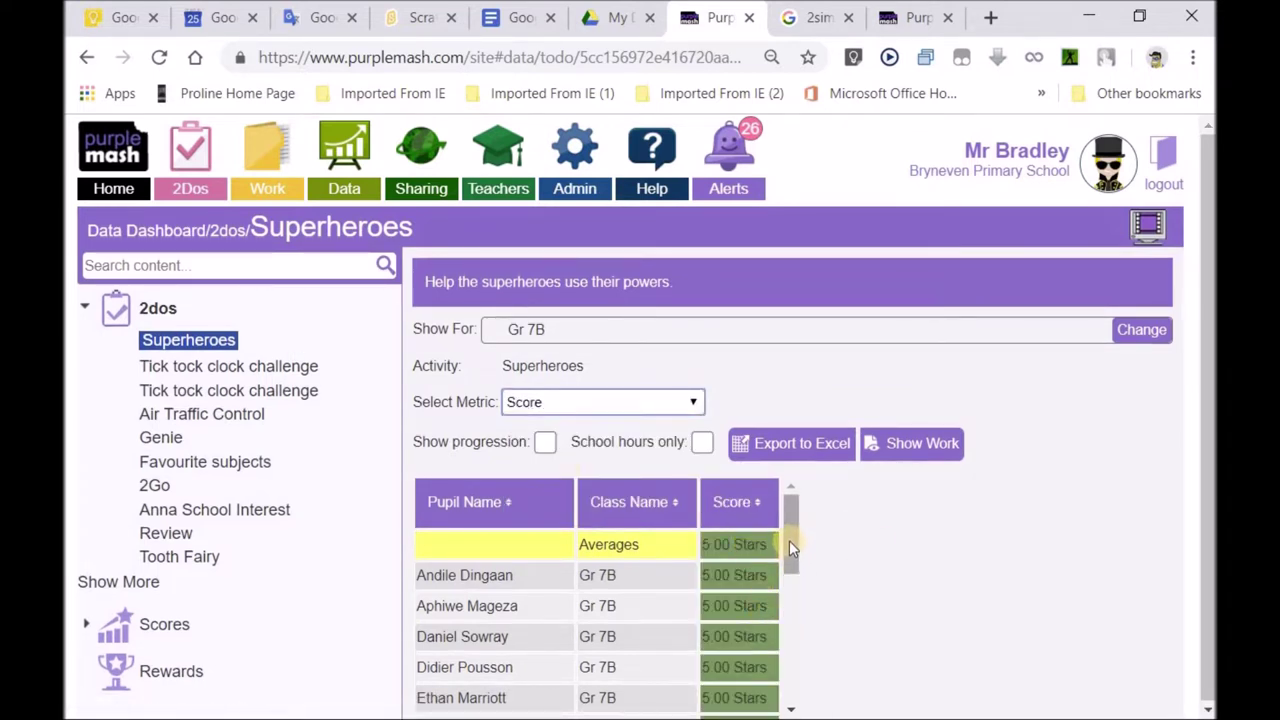
drag(789, 540, 788, 680)
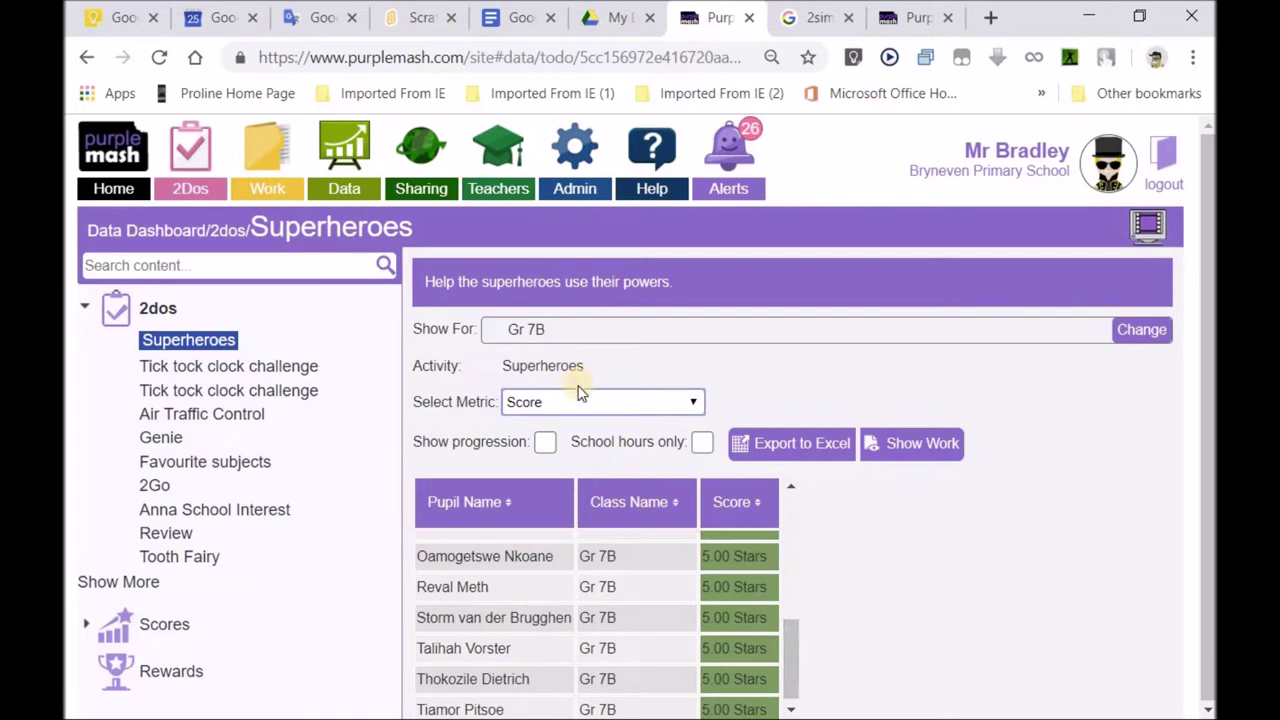
click(208, 369)
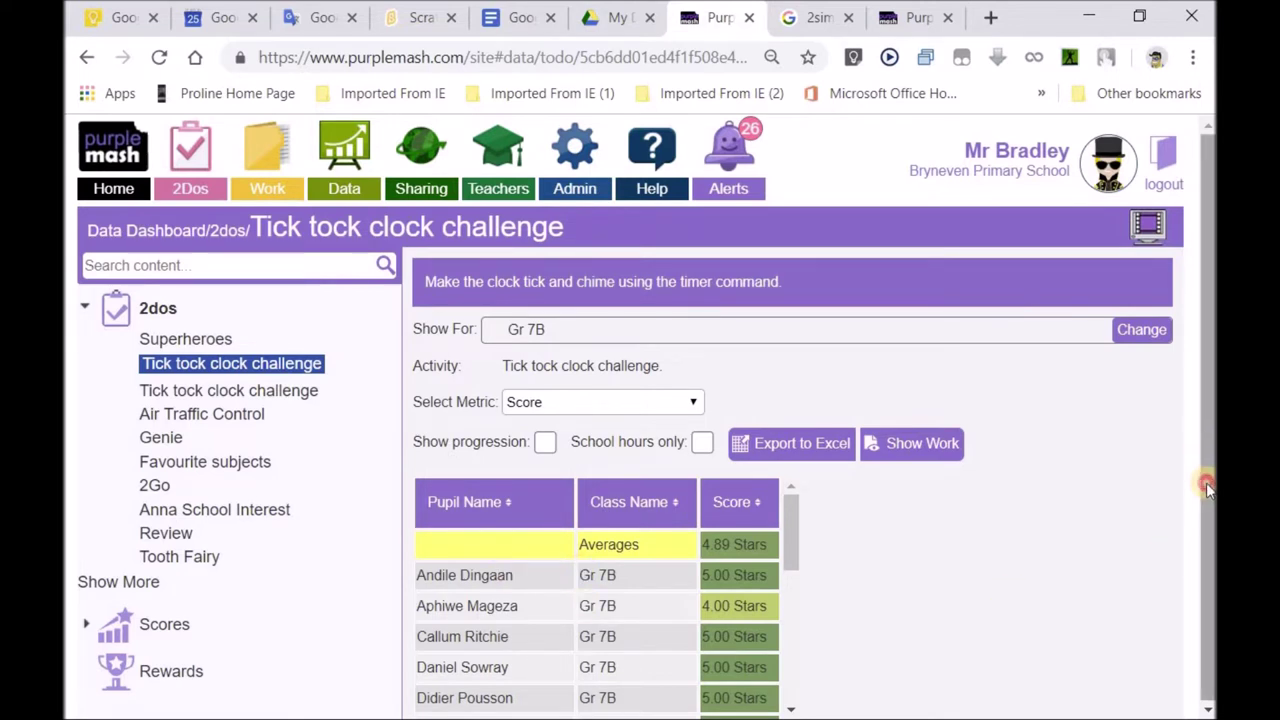
Step: Set the metric to All, then view the second Tick tock clock challenge and Genie reports
drag(1207, 445, 1207, 447)
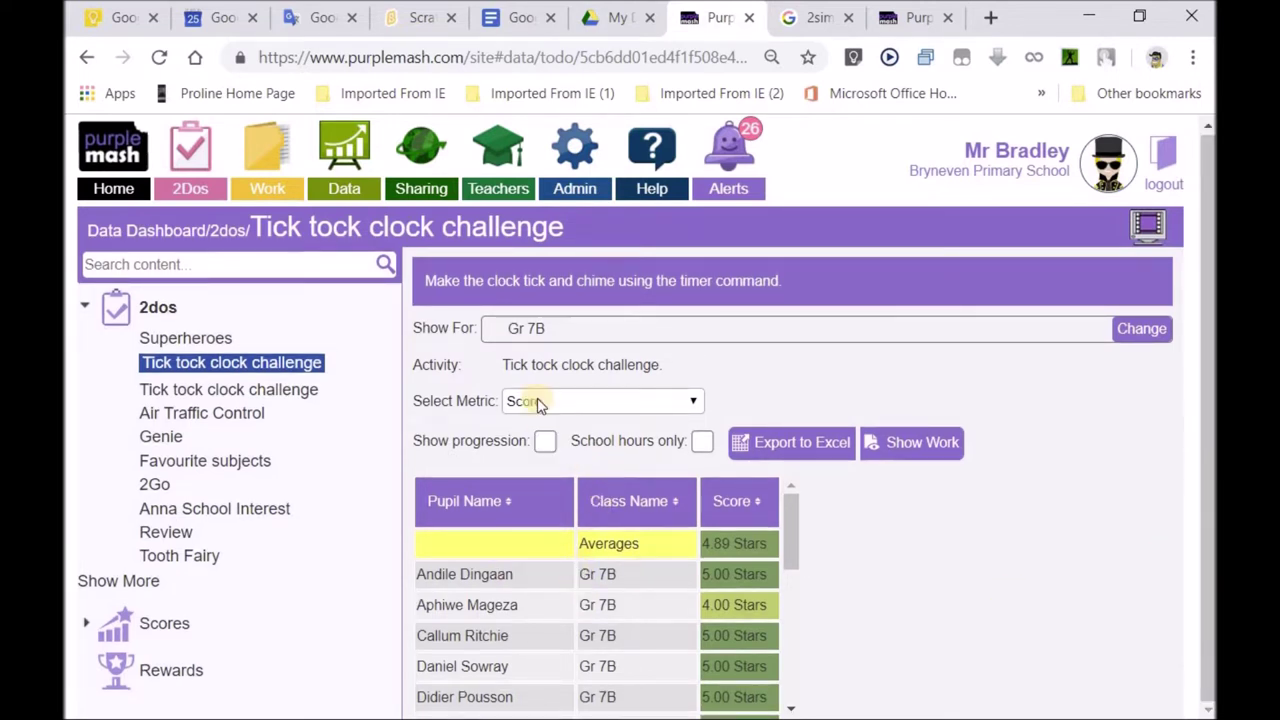
click(693, 402)
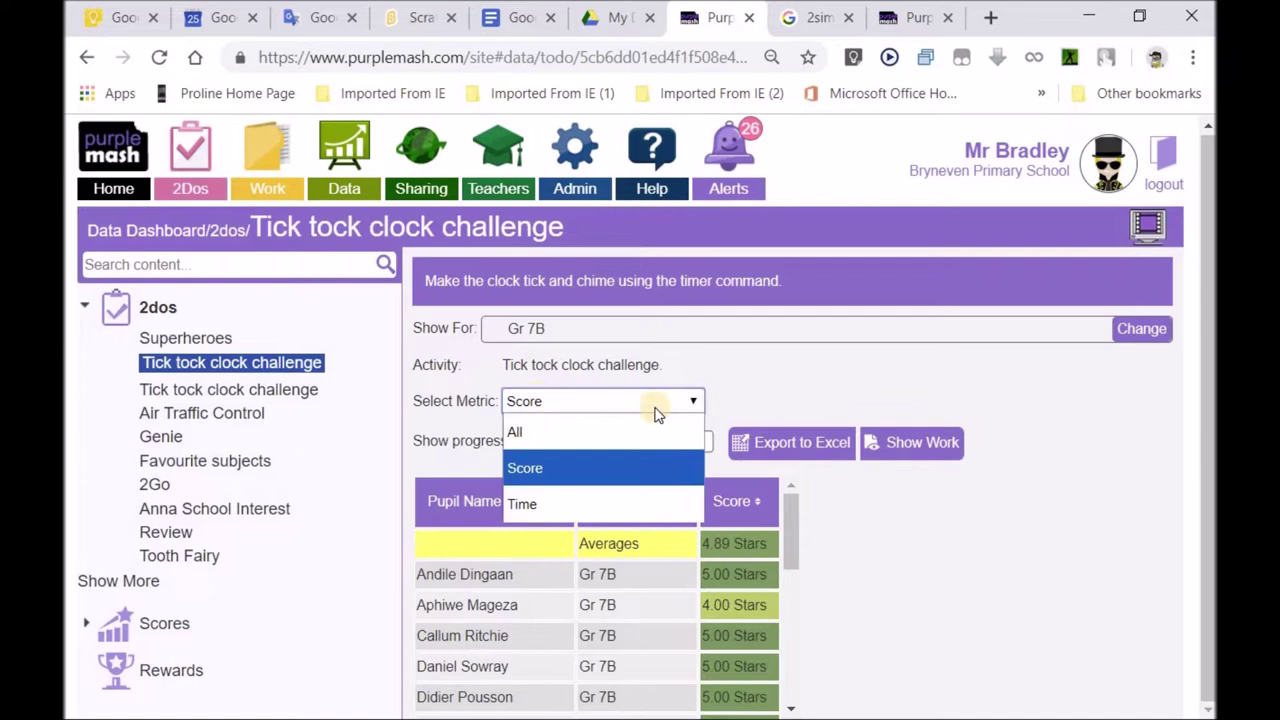
click(543, 437)
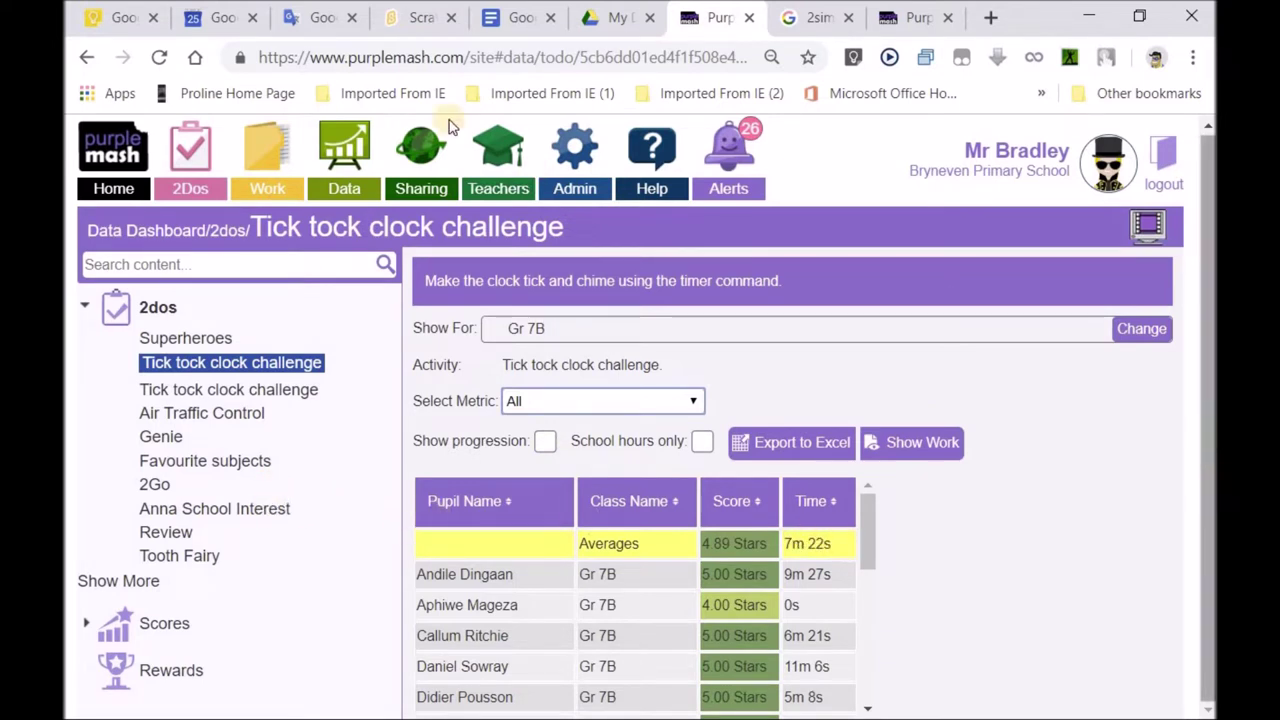
click(200, 389)
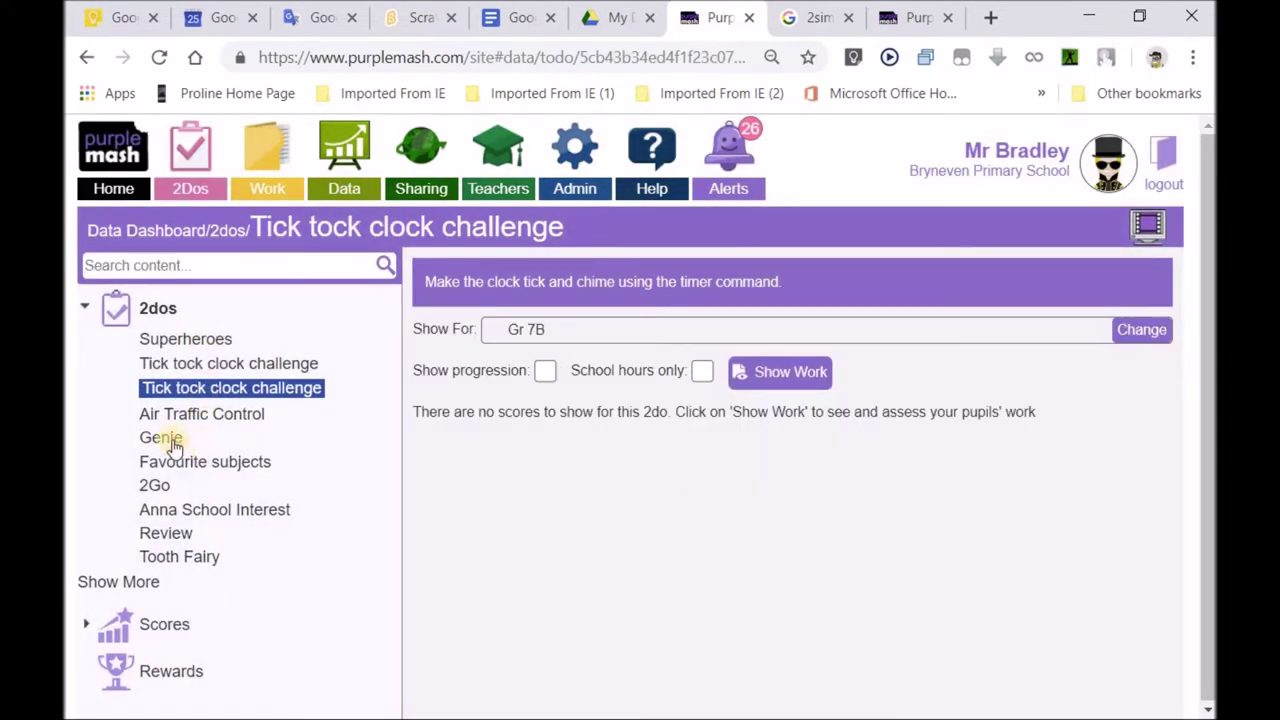
click(170, 440)
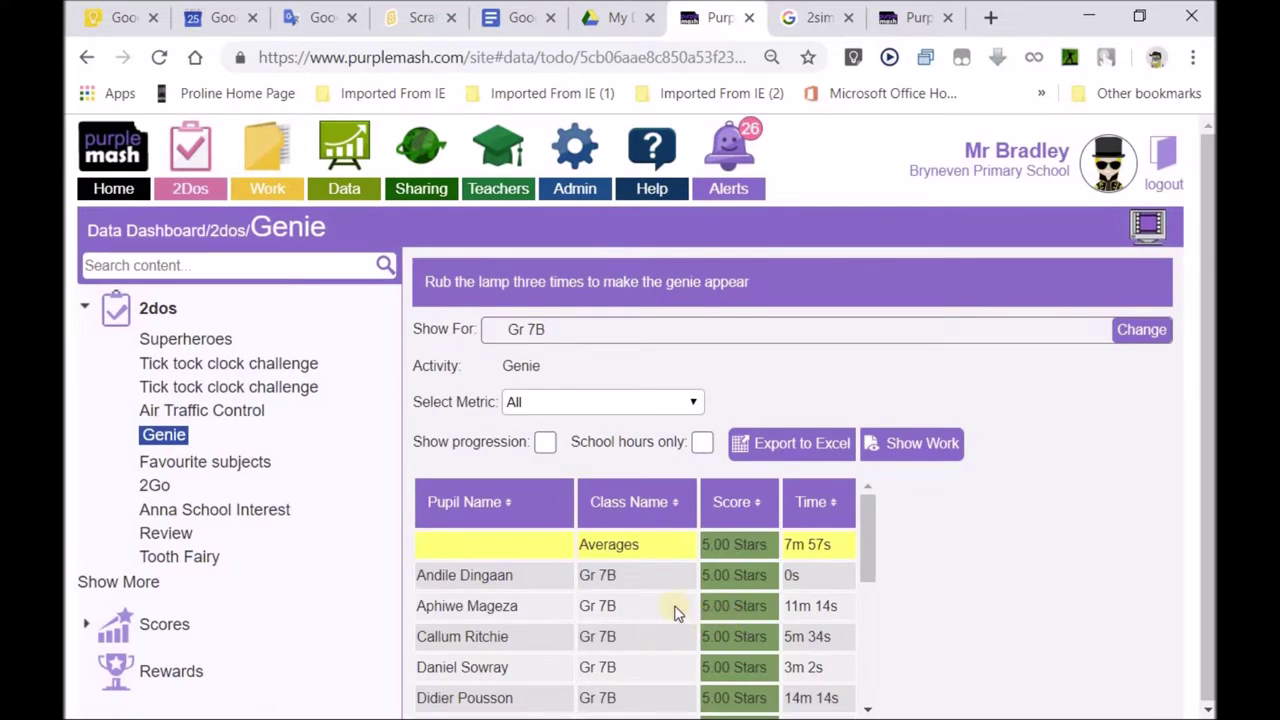
Step: Browse the 2Code, 2DIY MathsQuiz and 2DIY Cloze score reports
click(160, 628)
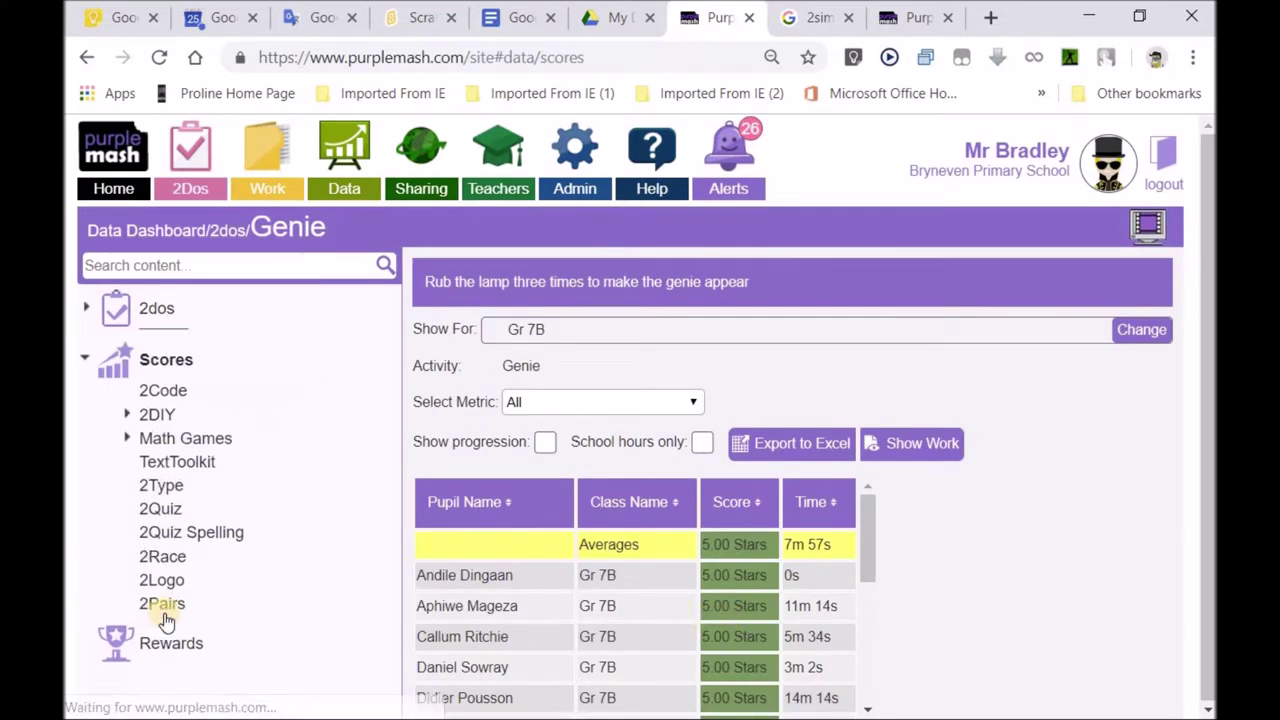
click(165, 389)
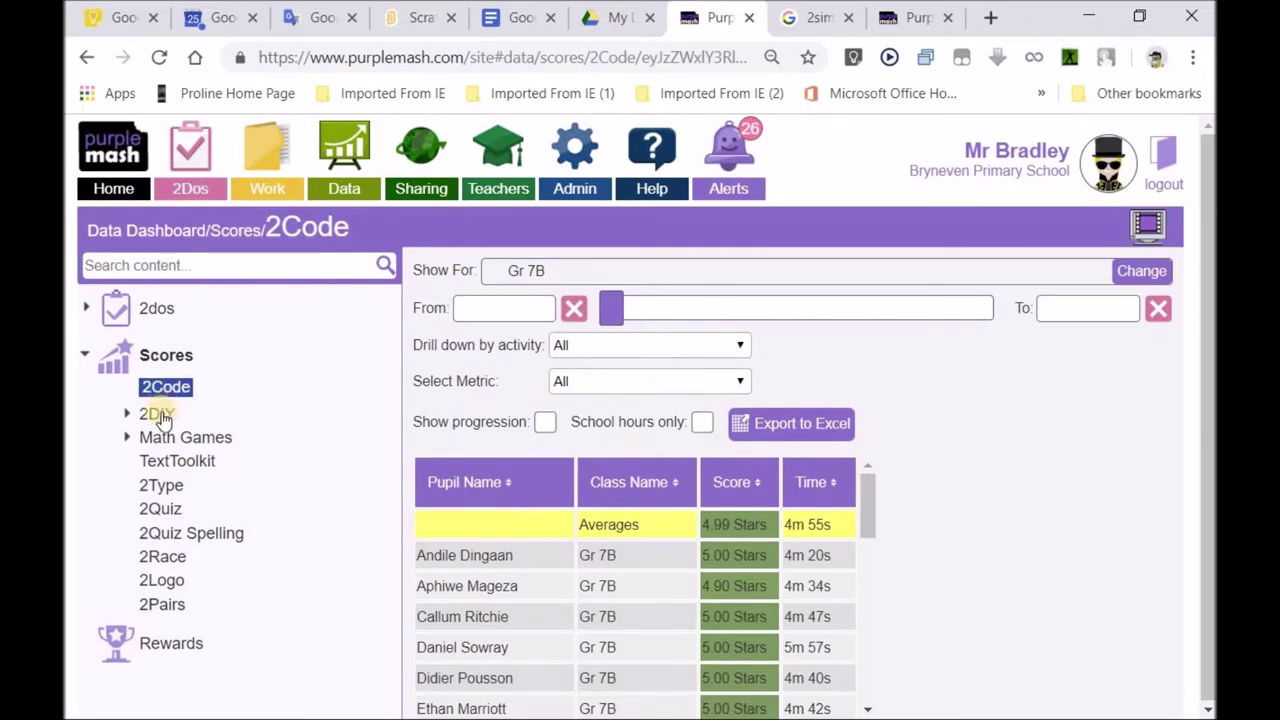
click(157, 414)
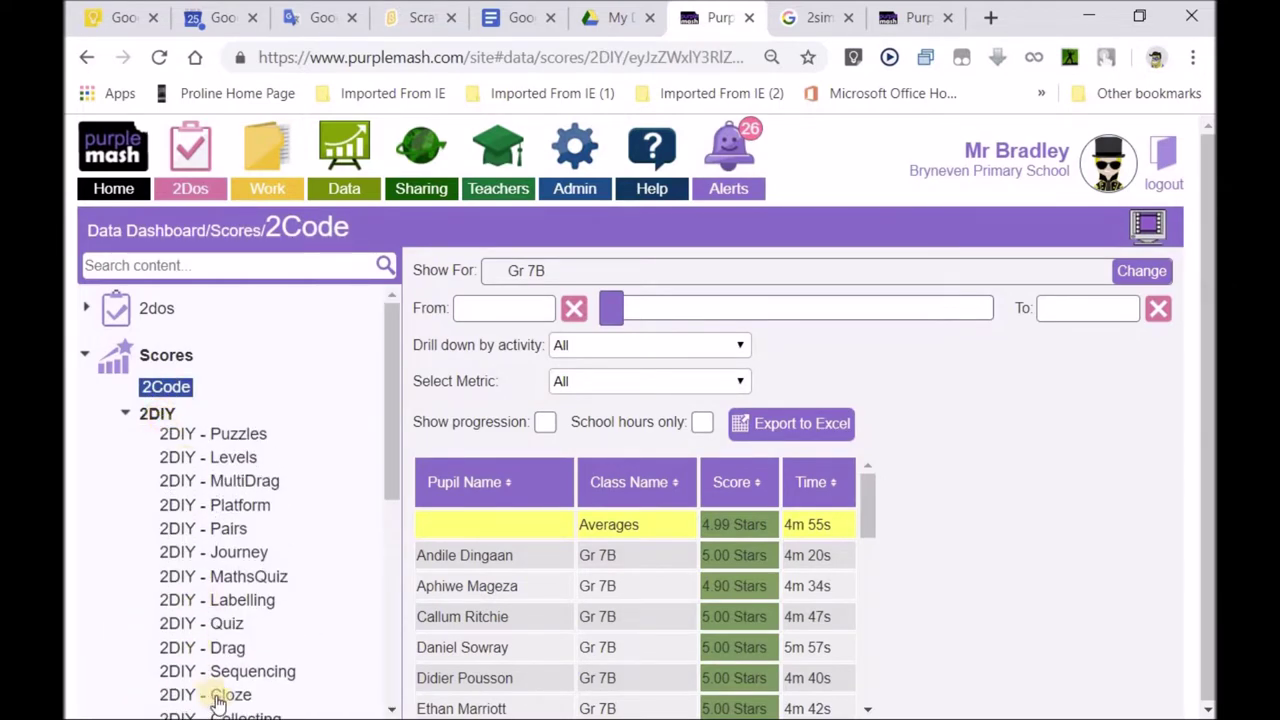
click(243, 578)
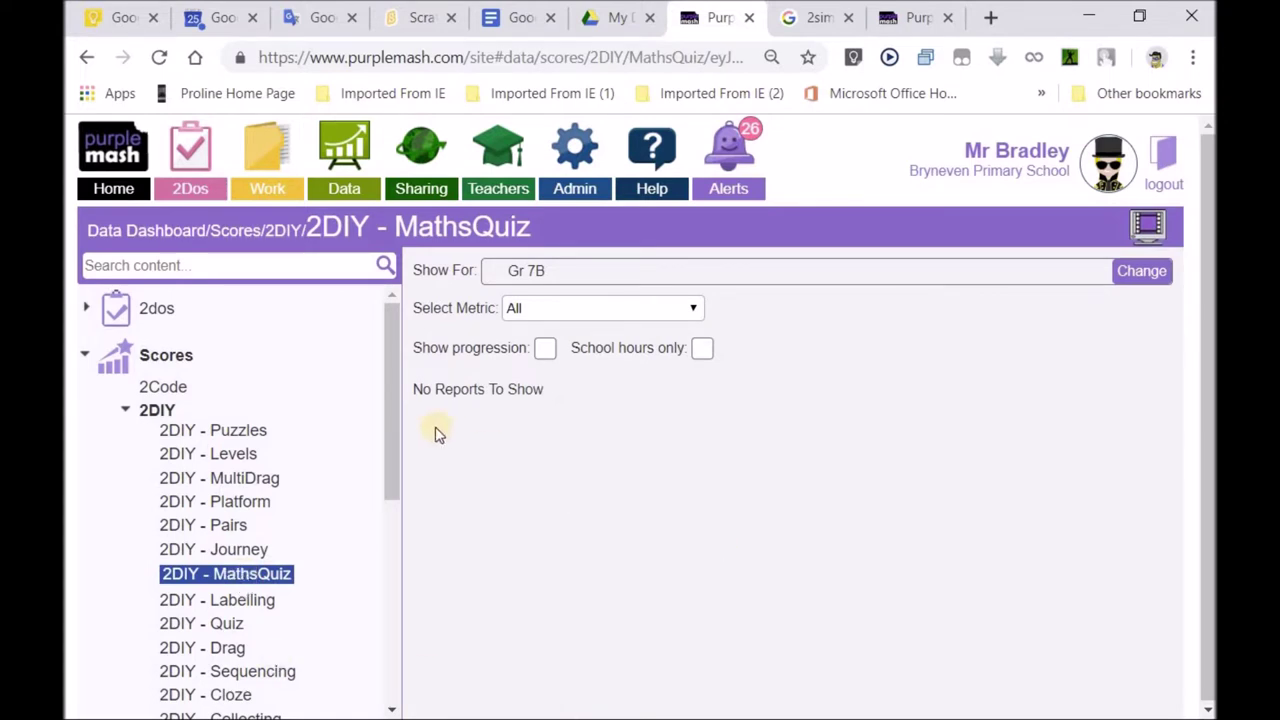
drag(396, 432, 368, 565)
click(234, 362)
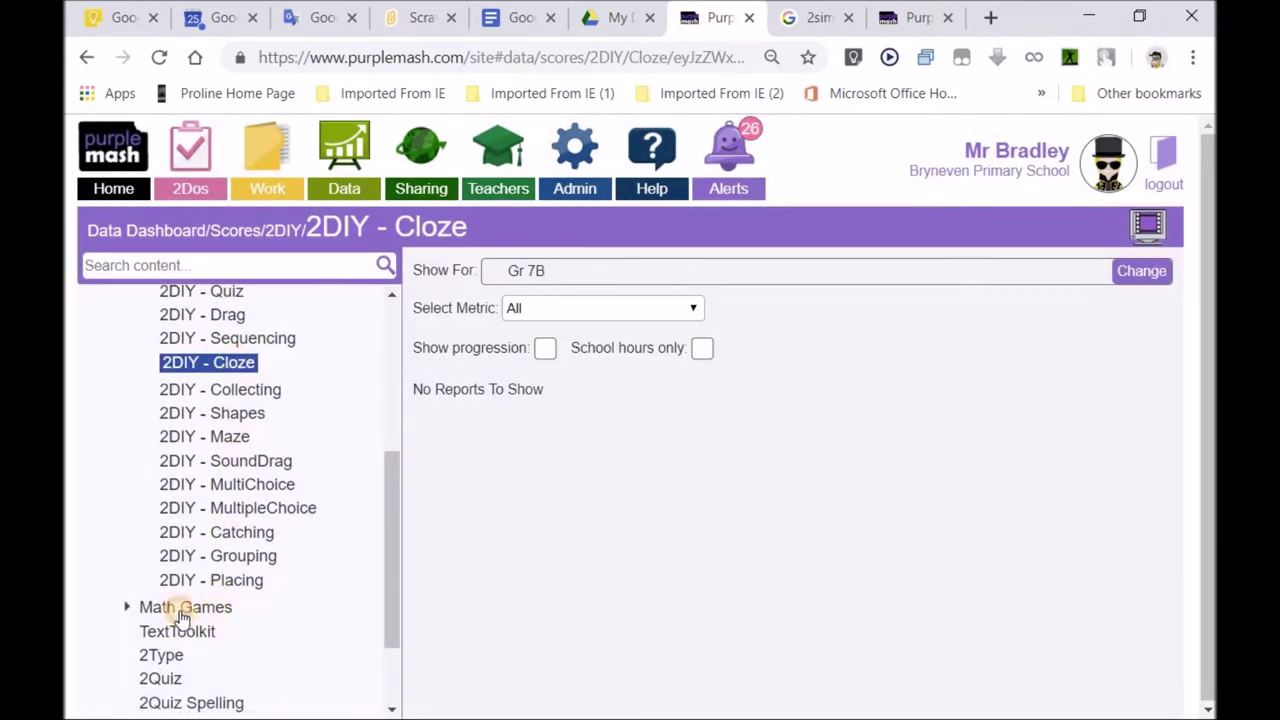
Step: Browse Math Games scores from Bond Bubbles through Table Toons, ending on A-fish-metic
click(182, 610)
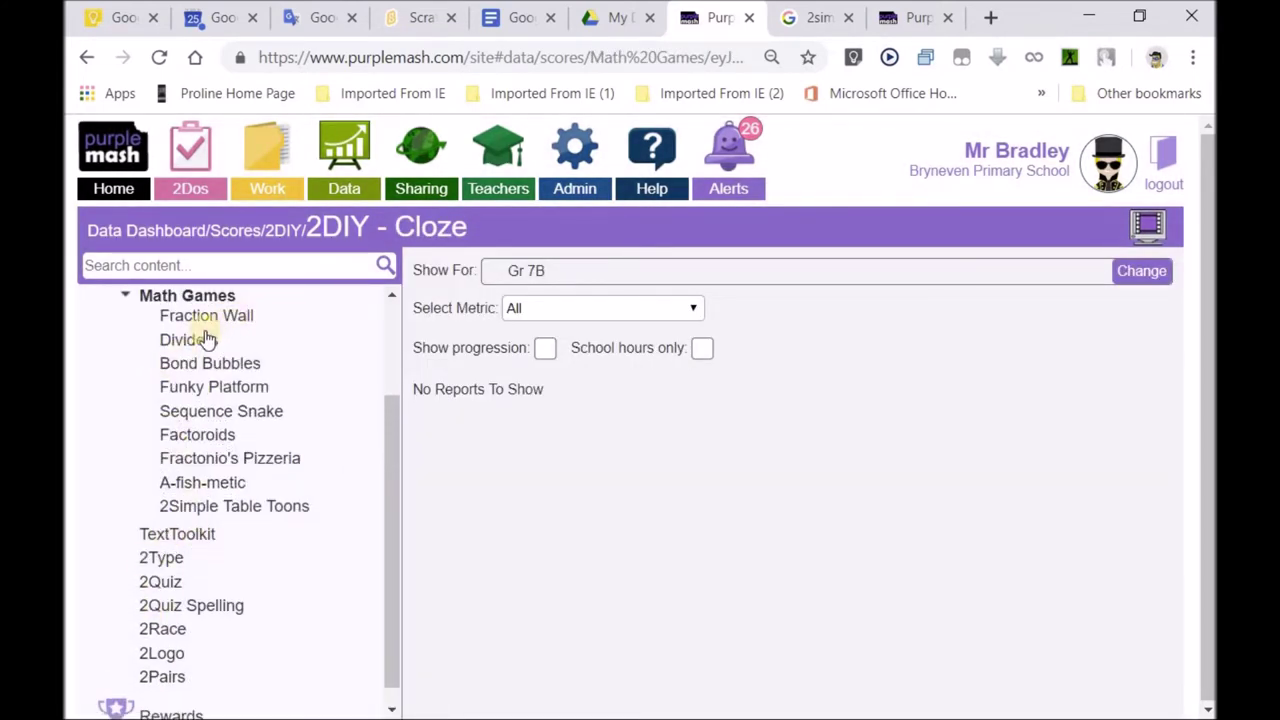
click(197, 366)
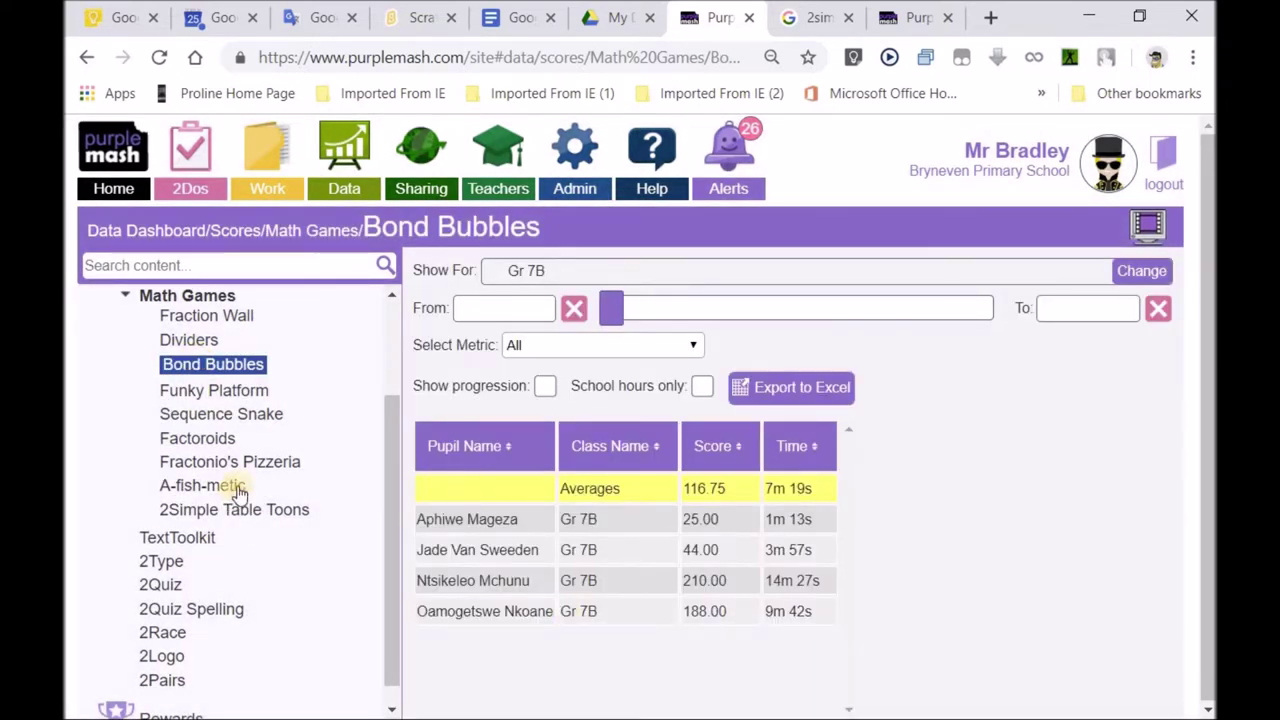
click(177, 420)
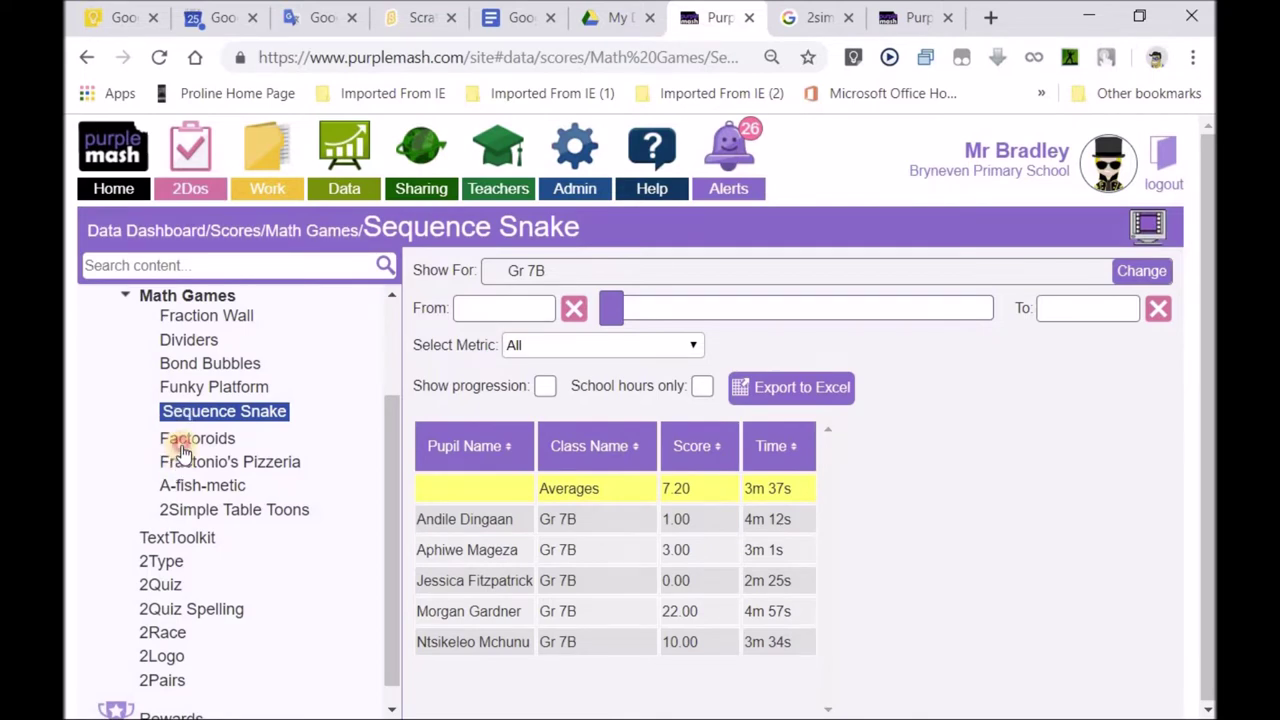
click(184, 448)
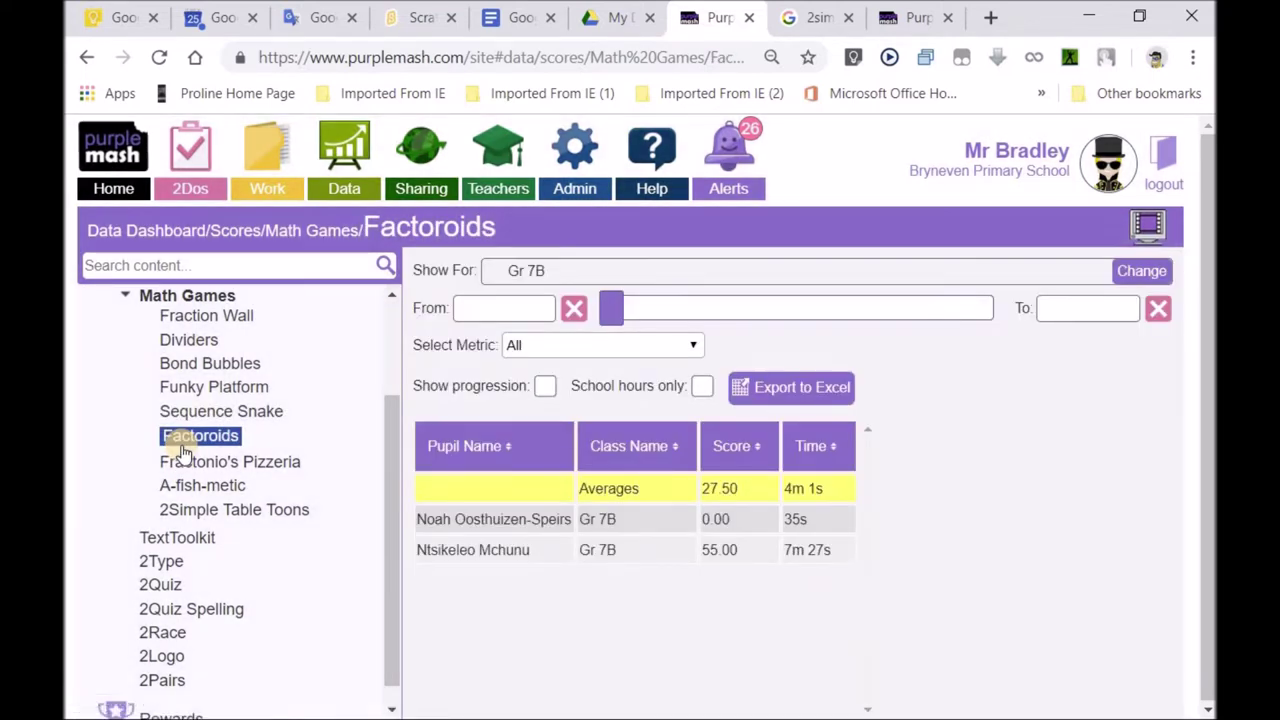
click(186, 466)
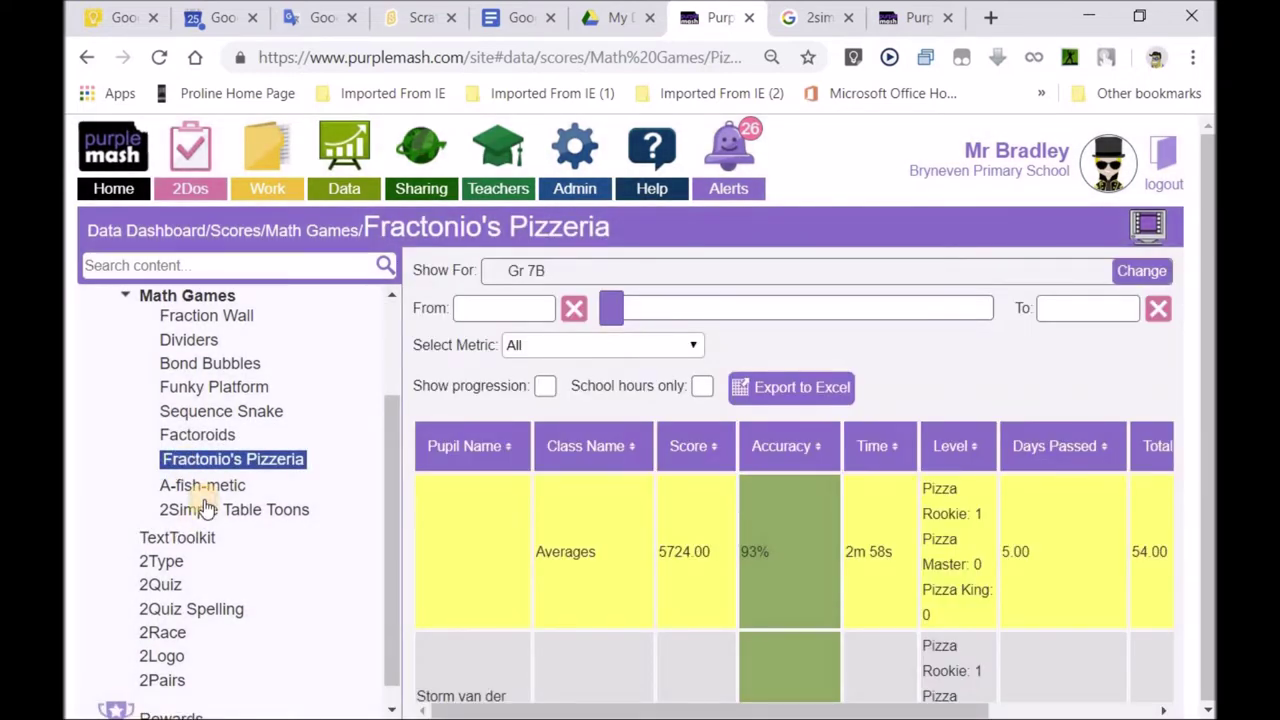
click(202, 511)
click(210, 485)
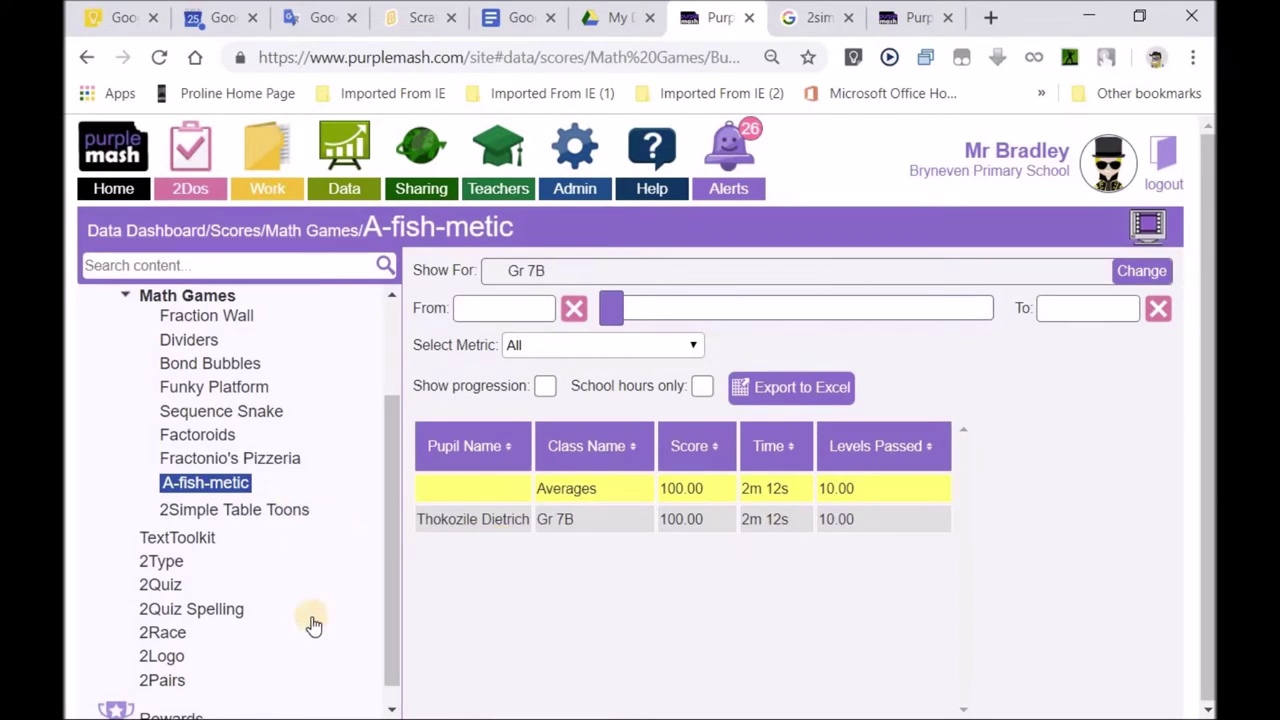
scroll(307, 630, down, 1)
scroll(297, 643, down, 1)
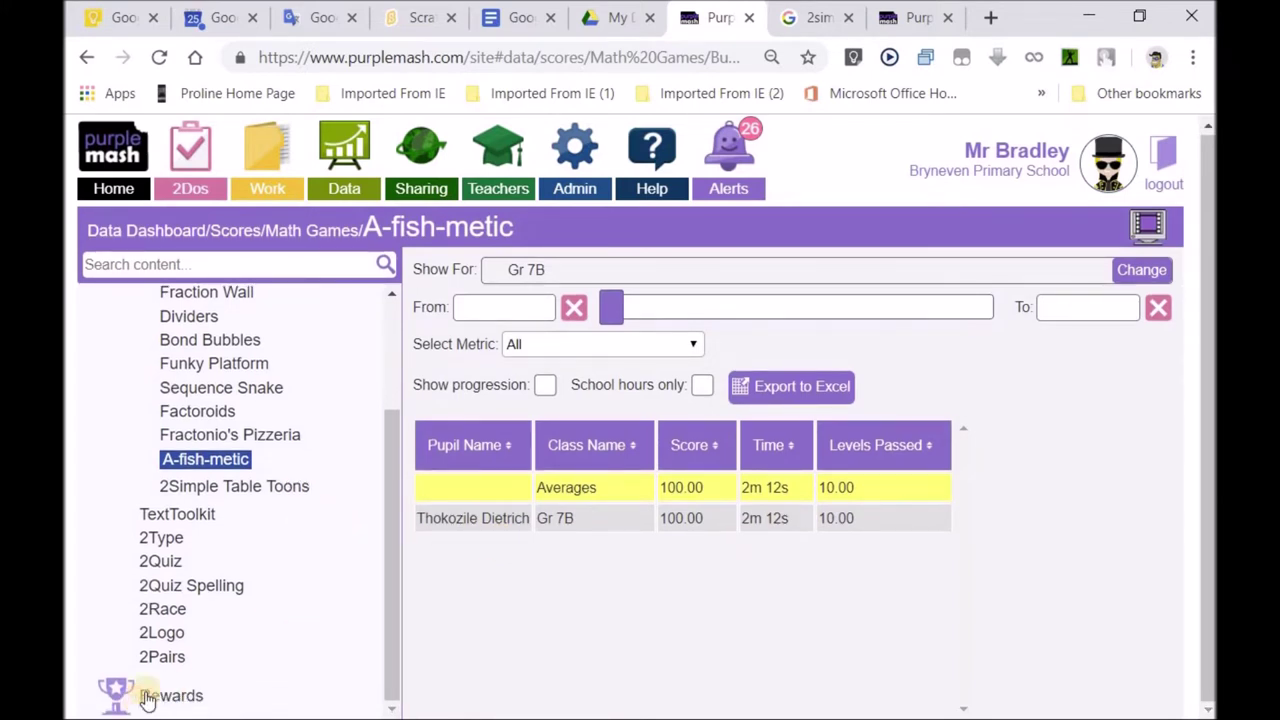
Step: Check the Gr 7B Rewards report by Achievements, then return to the Home page
click(166, 690)
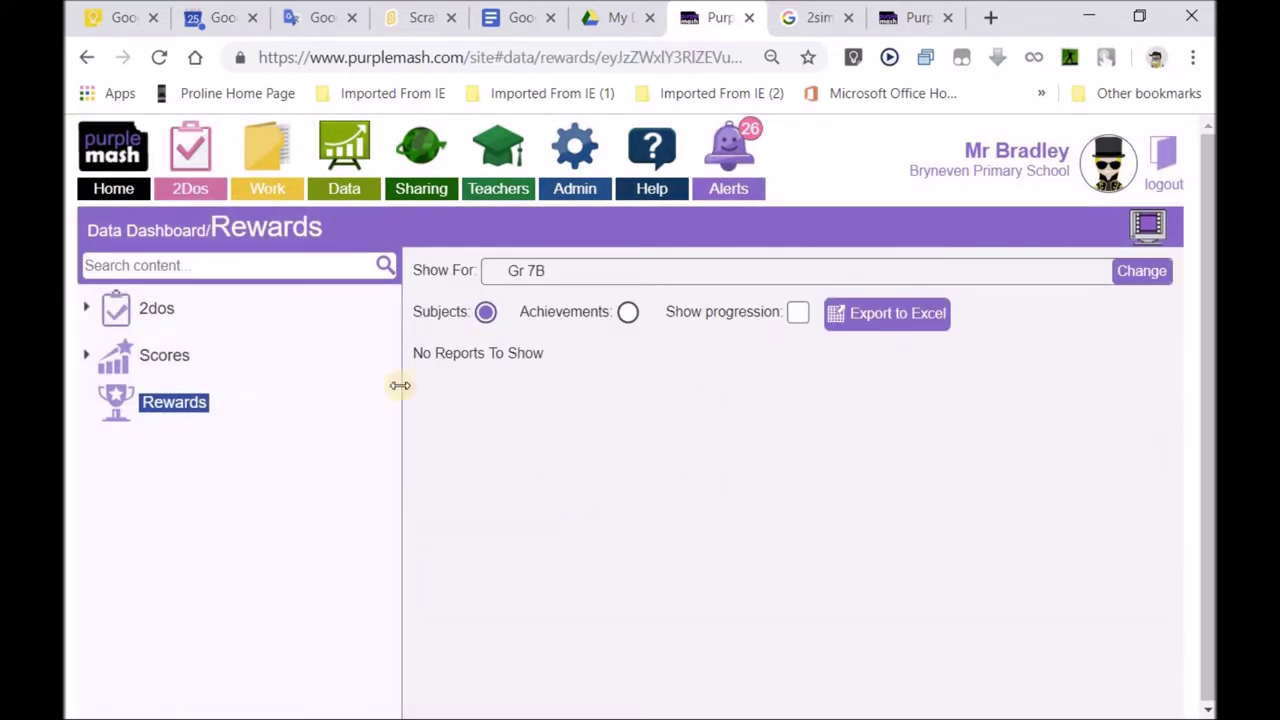
click(629, 315)
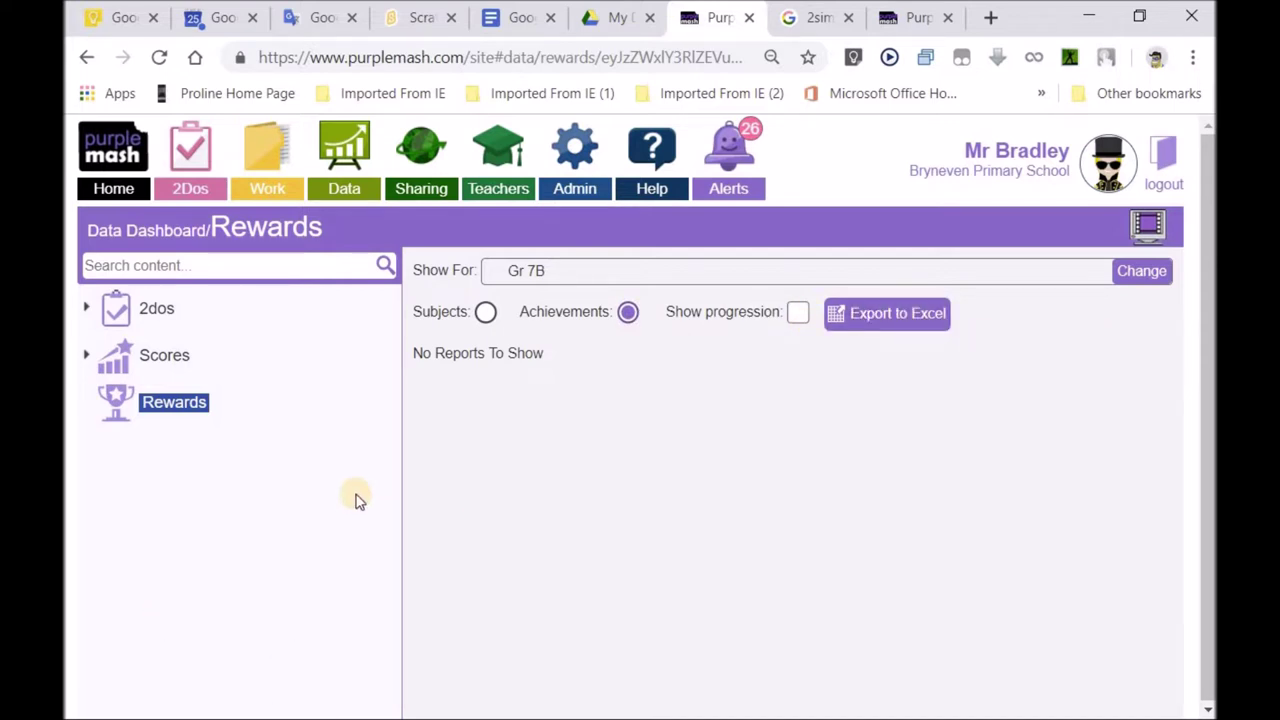
click(112, 168)
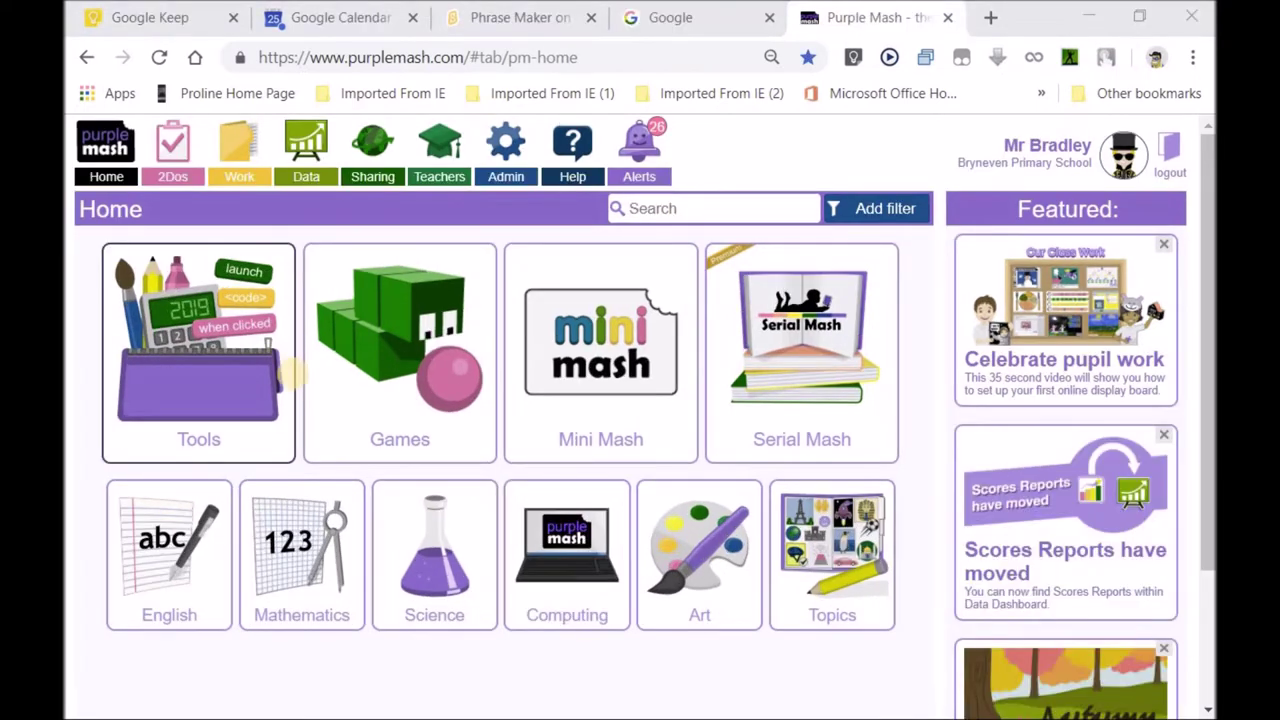
Step: Go from the Data Dashboard back Home to the 2dos list, briefly highlighting Air Traffic Control's due date
click(309, 162)
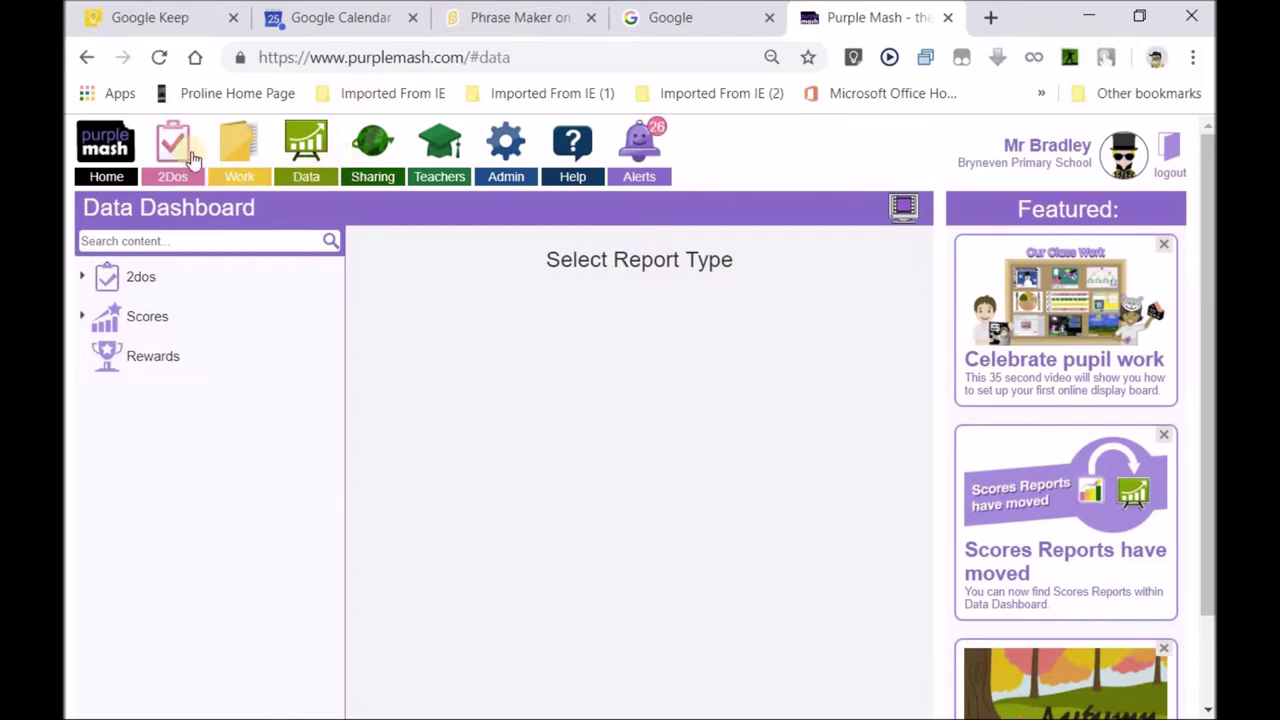
click(112, 150)
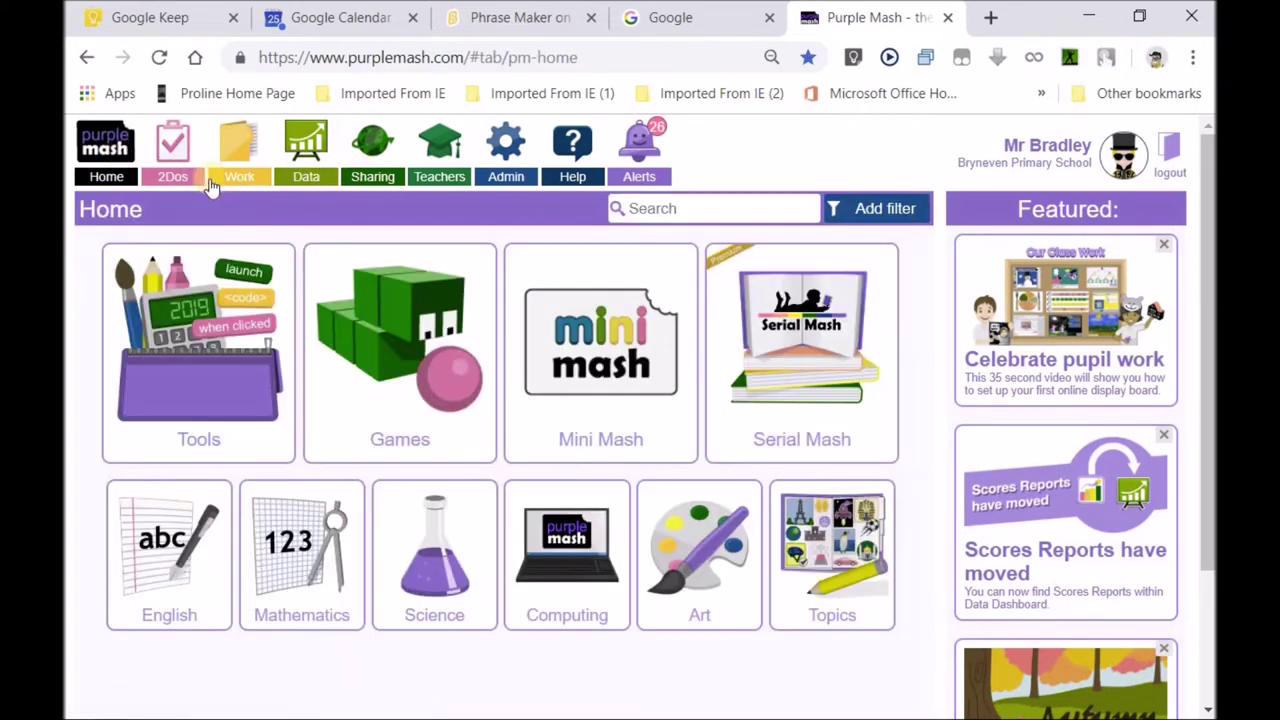
click(170, 158)
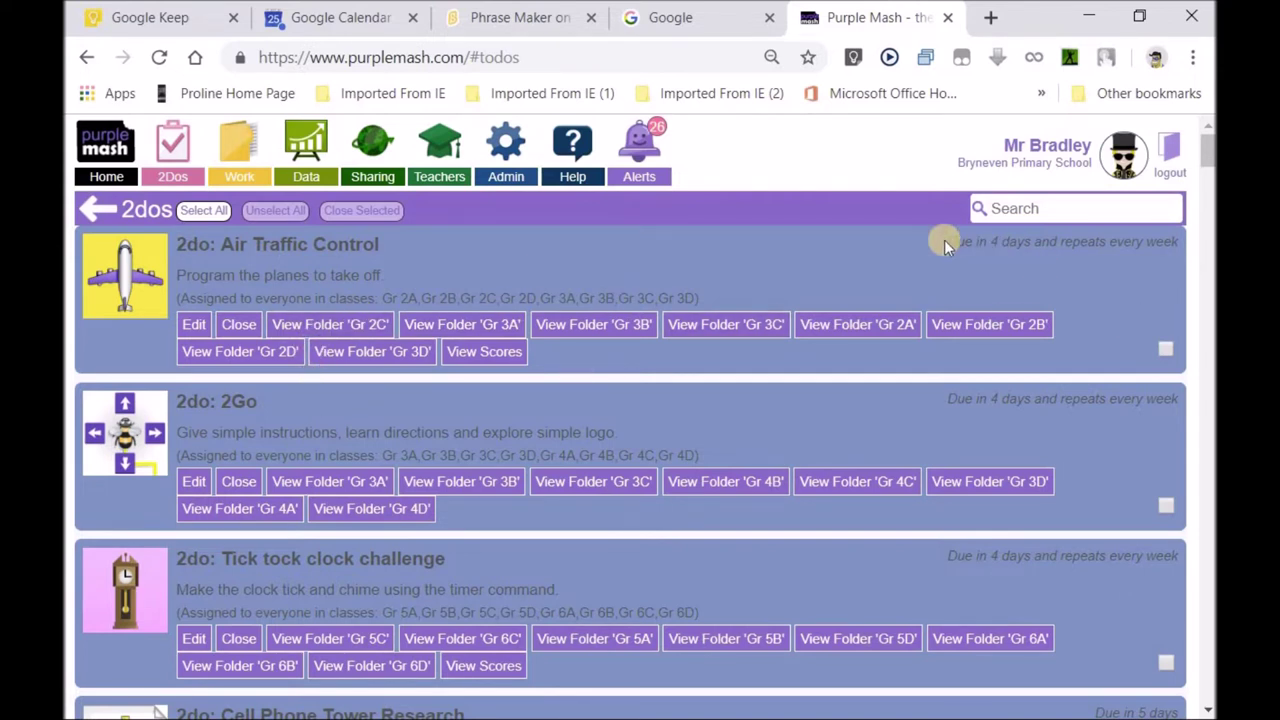
drag(946, 241, 1172, 241)
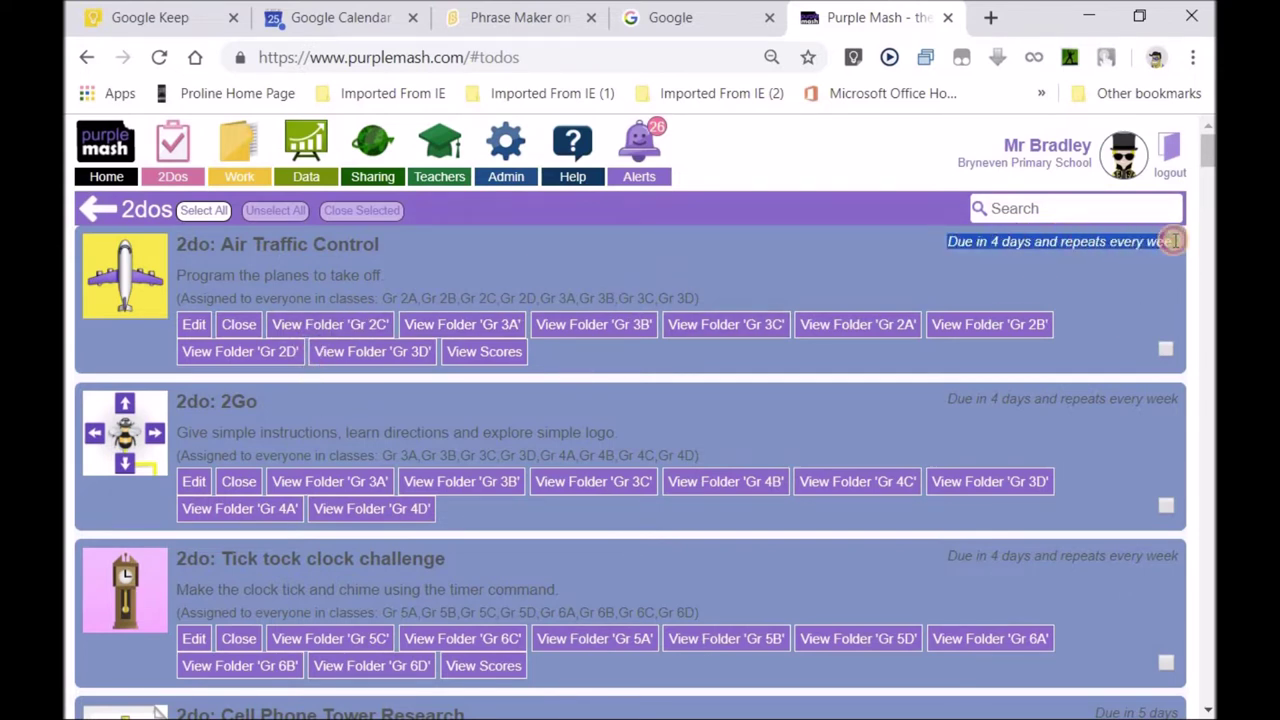
click(1175, 241)
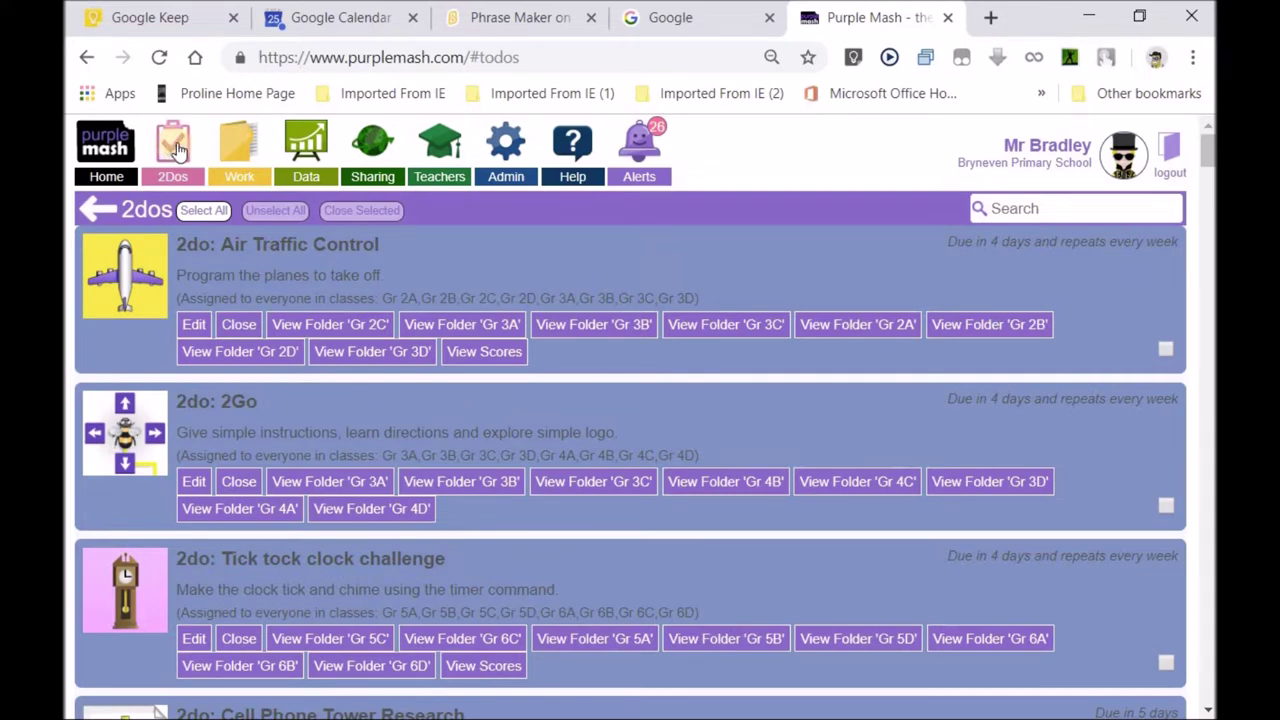
Step: From Home, go to Tools > Coding > 2Code and launch Newton and the Apple
click(108, 148)
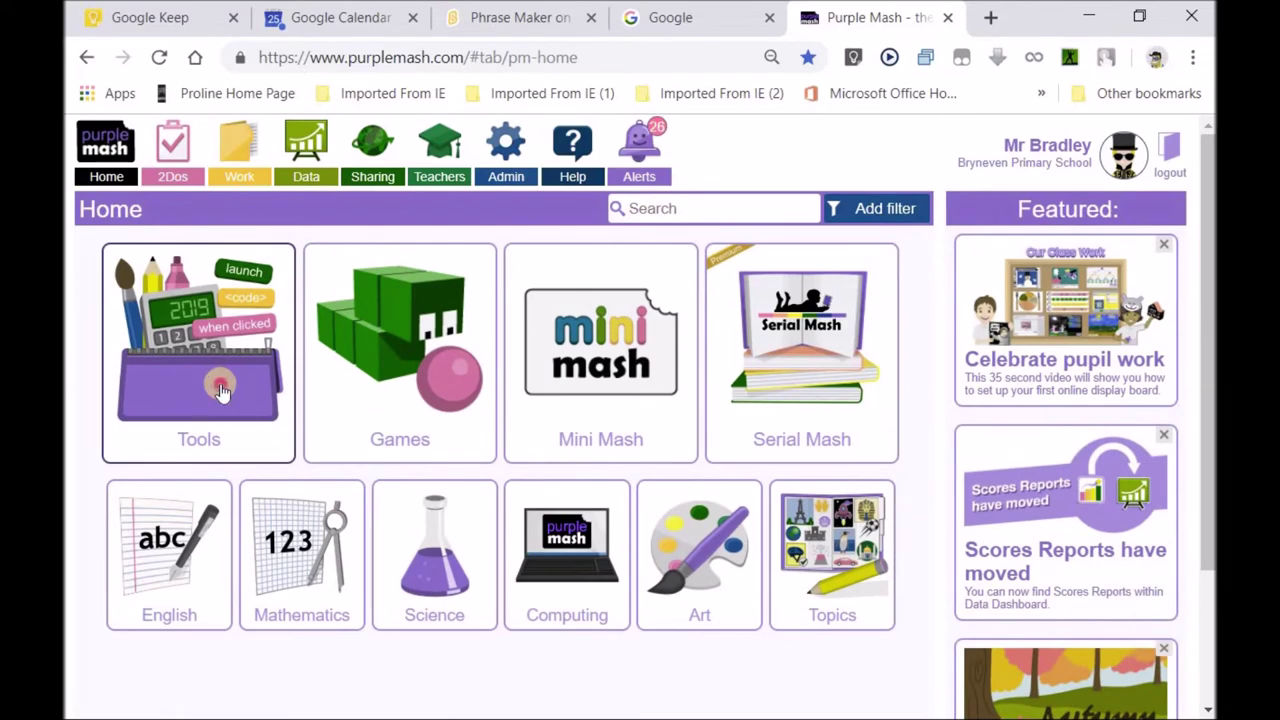
click(221, 390)
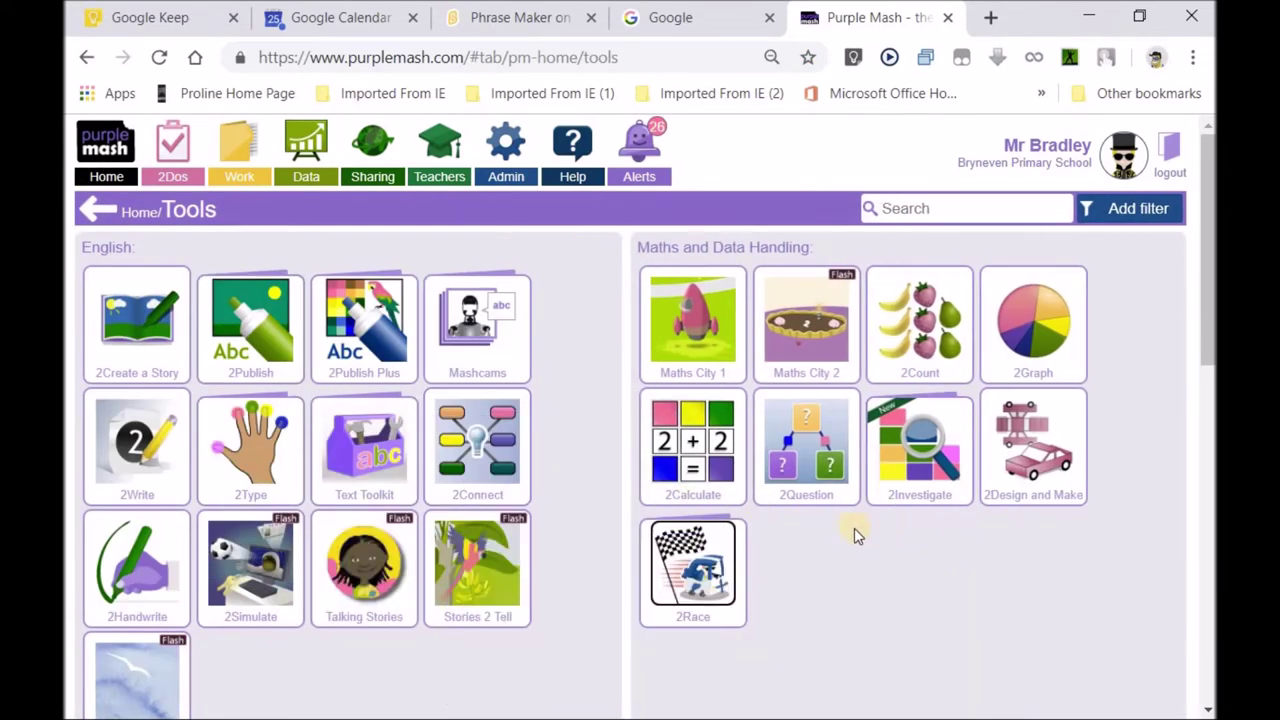
scroll(862, 540, down, 5)
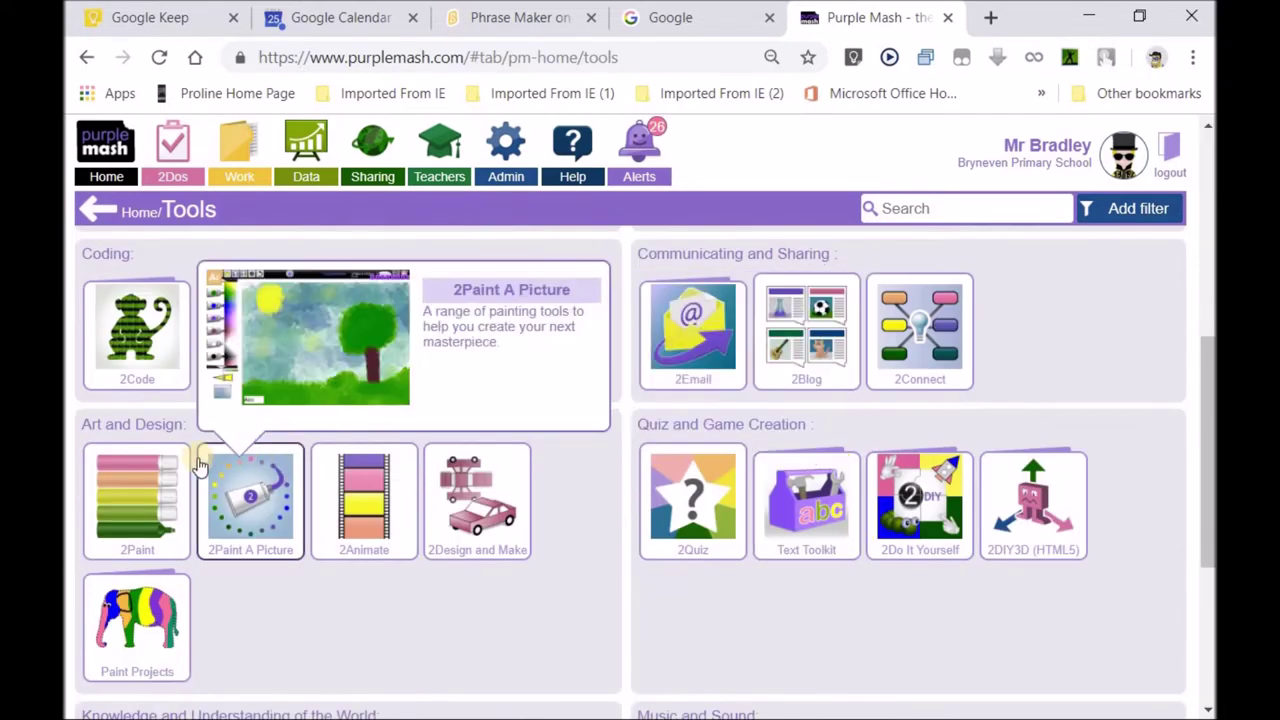
click(86, 320)
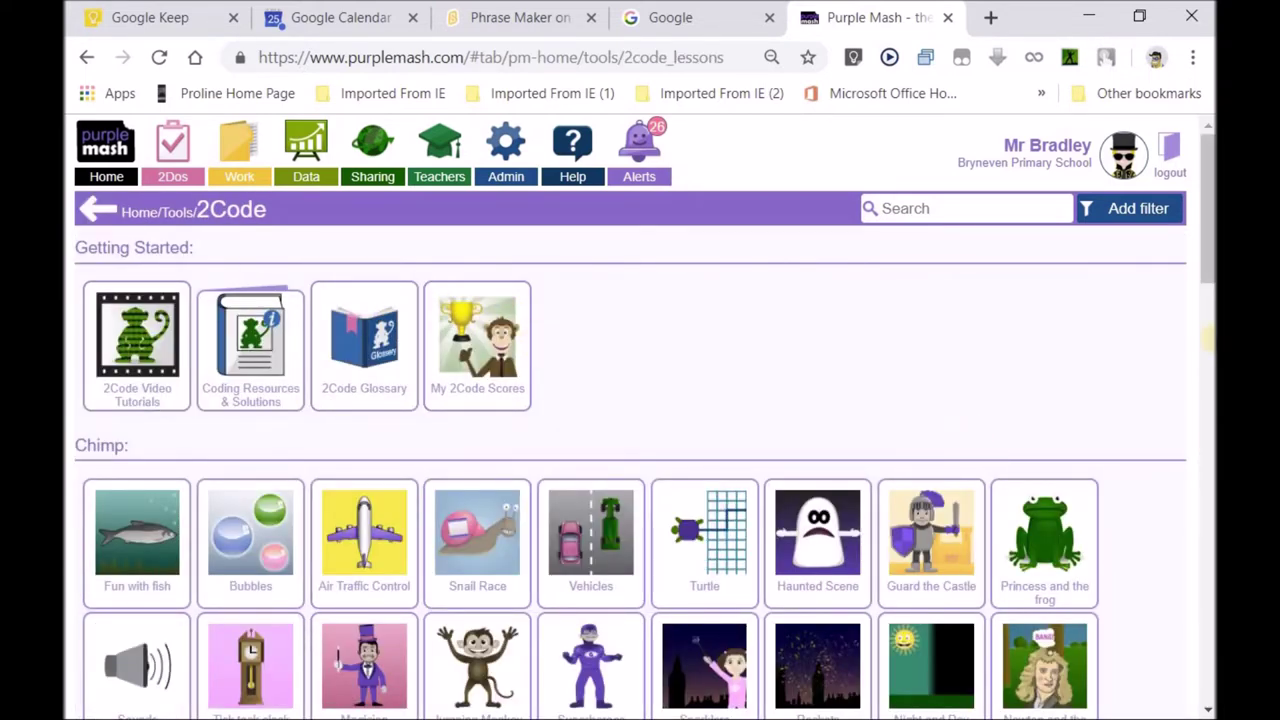
drag(1208, 262, 1209, 345)
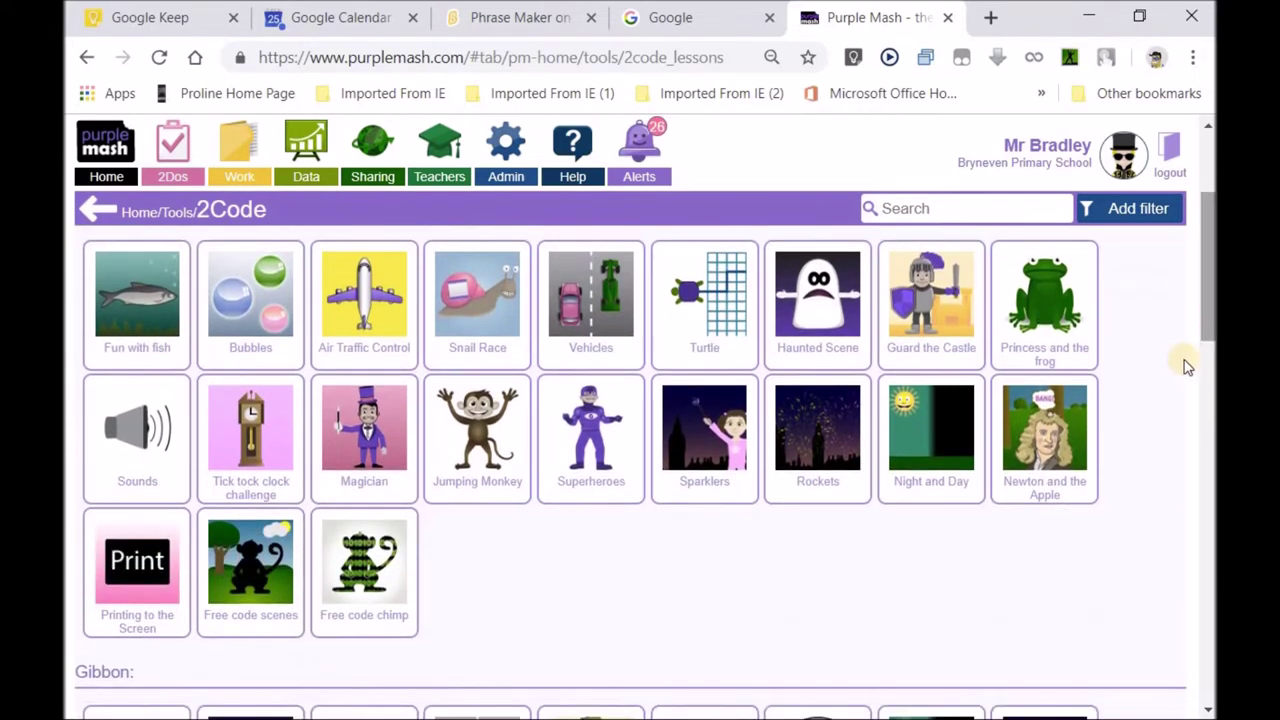
mouse_move(1040, 440)
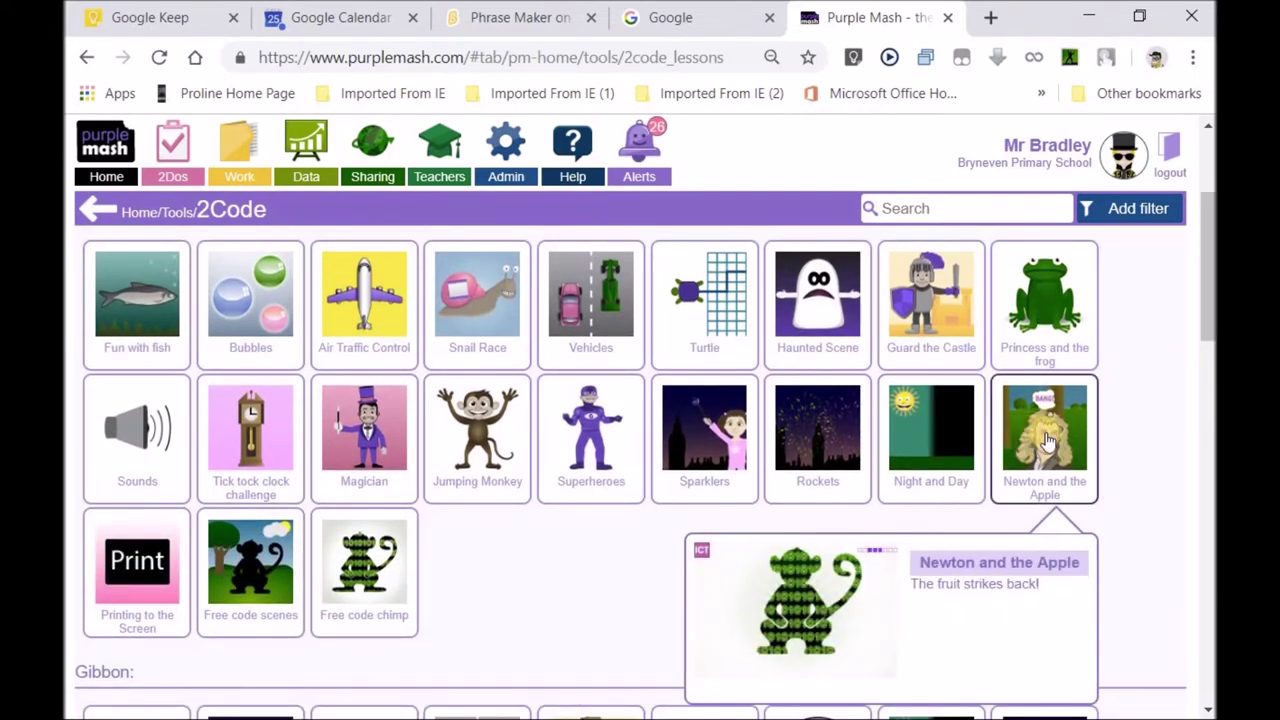
click(1043, 440)
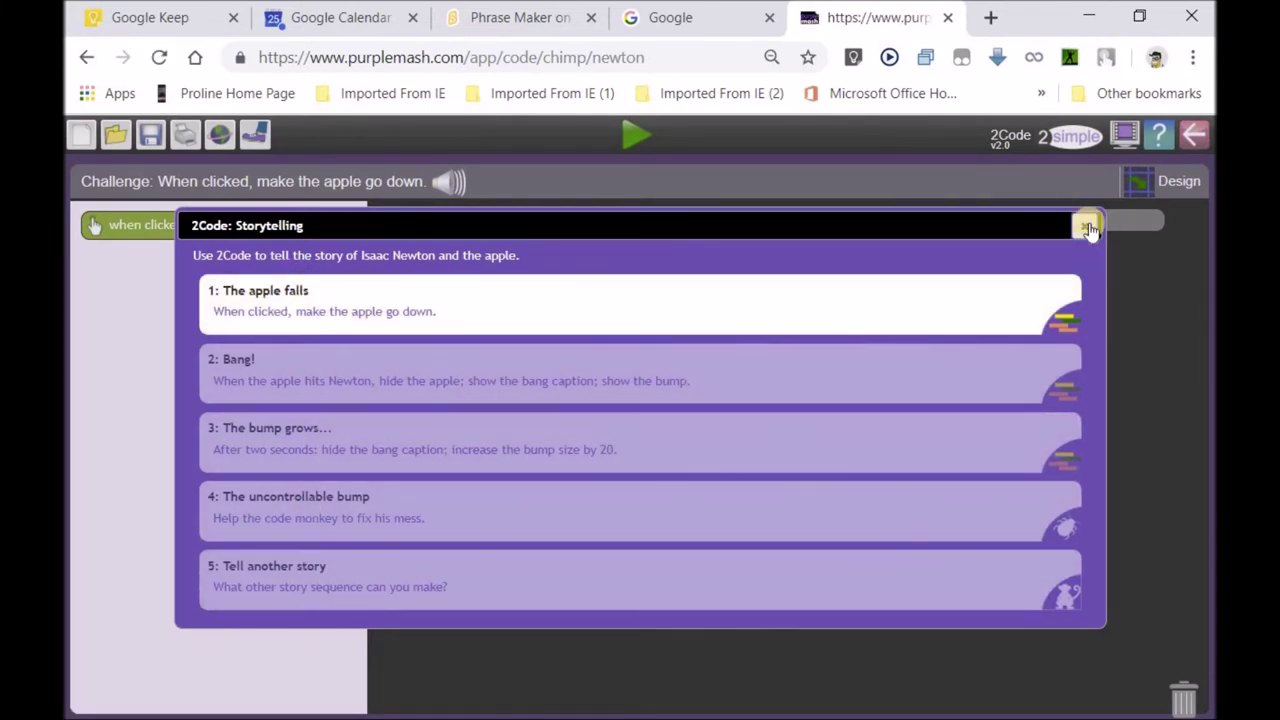
Step: Exit Newton and the Apple without saving and show its details, "The fruit strikes back!"
click(1084, 225)
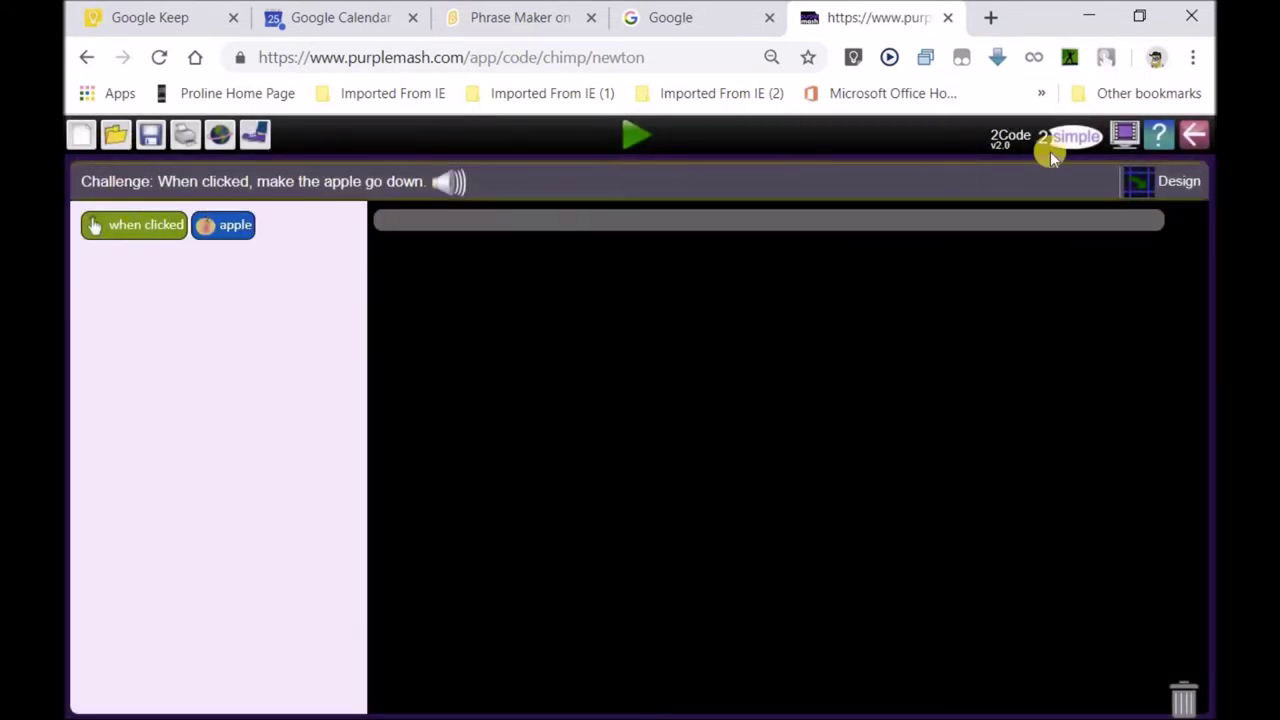
click(1193, 135)
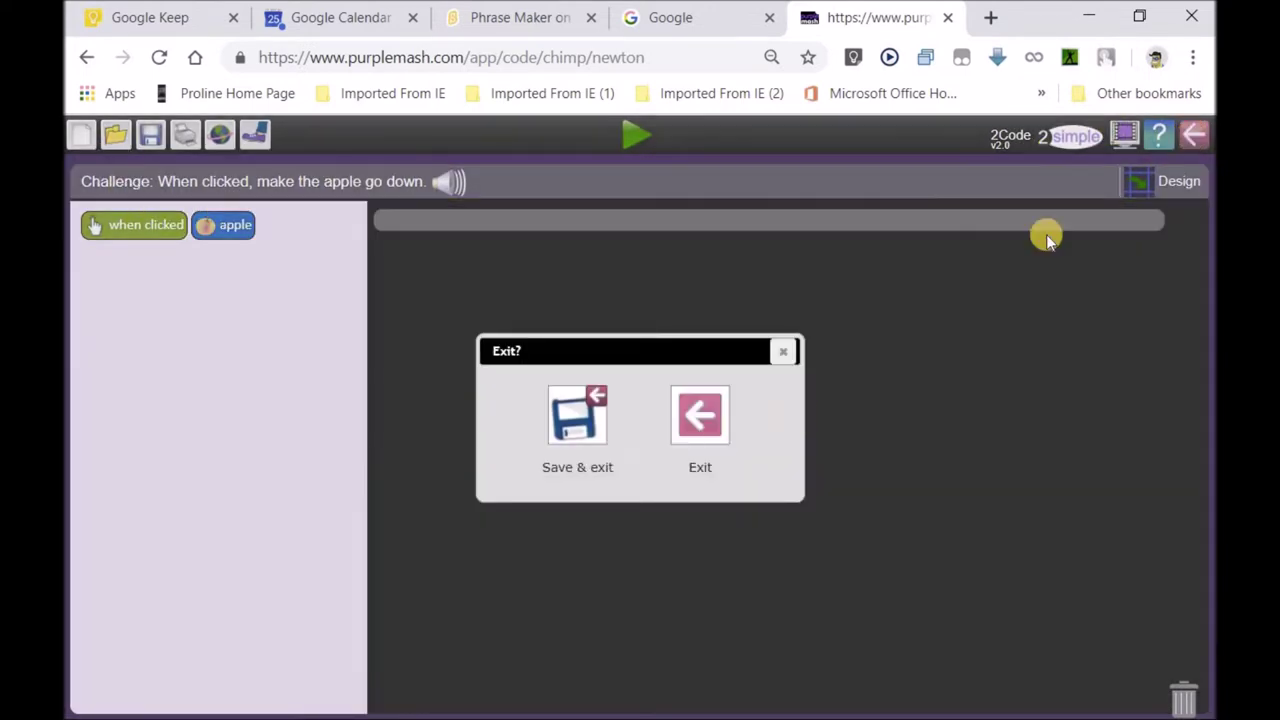
click(700, 415)
scroll(1045, 365, down, 3)
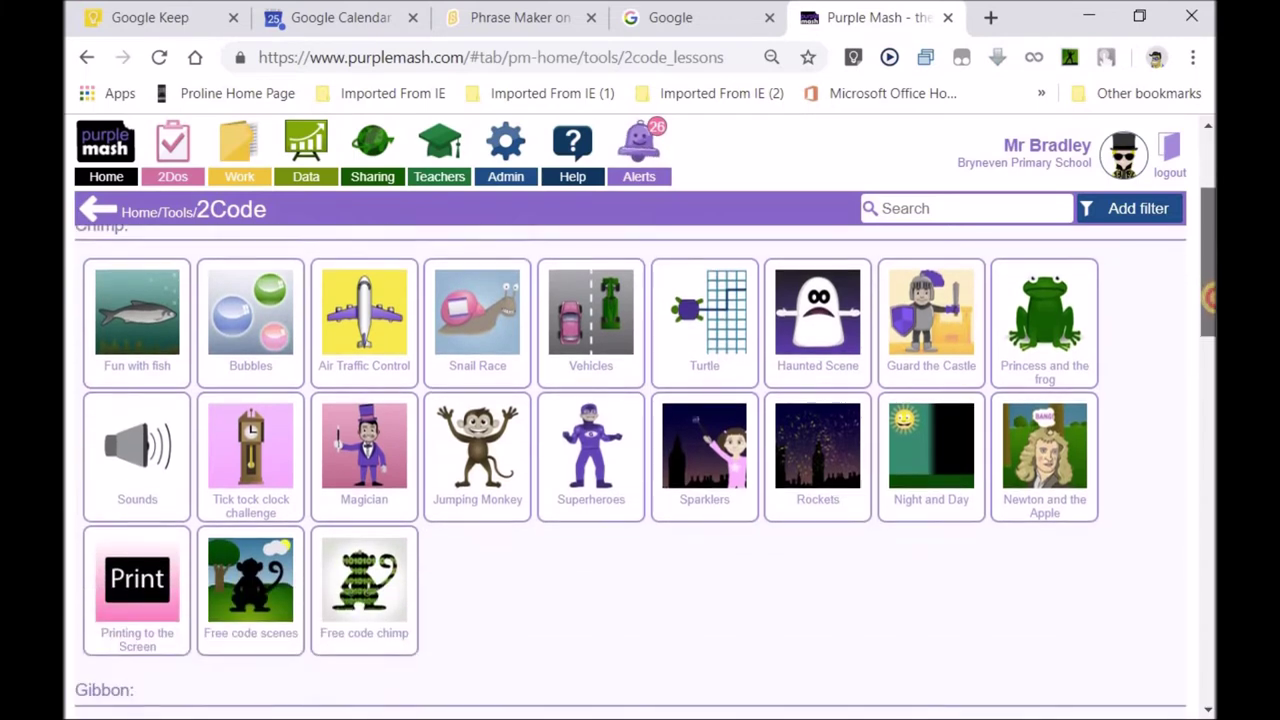
click(1045, 365)
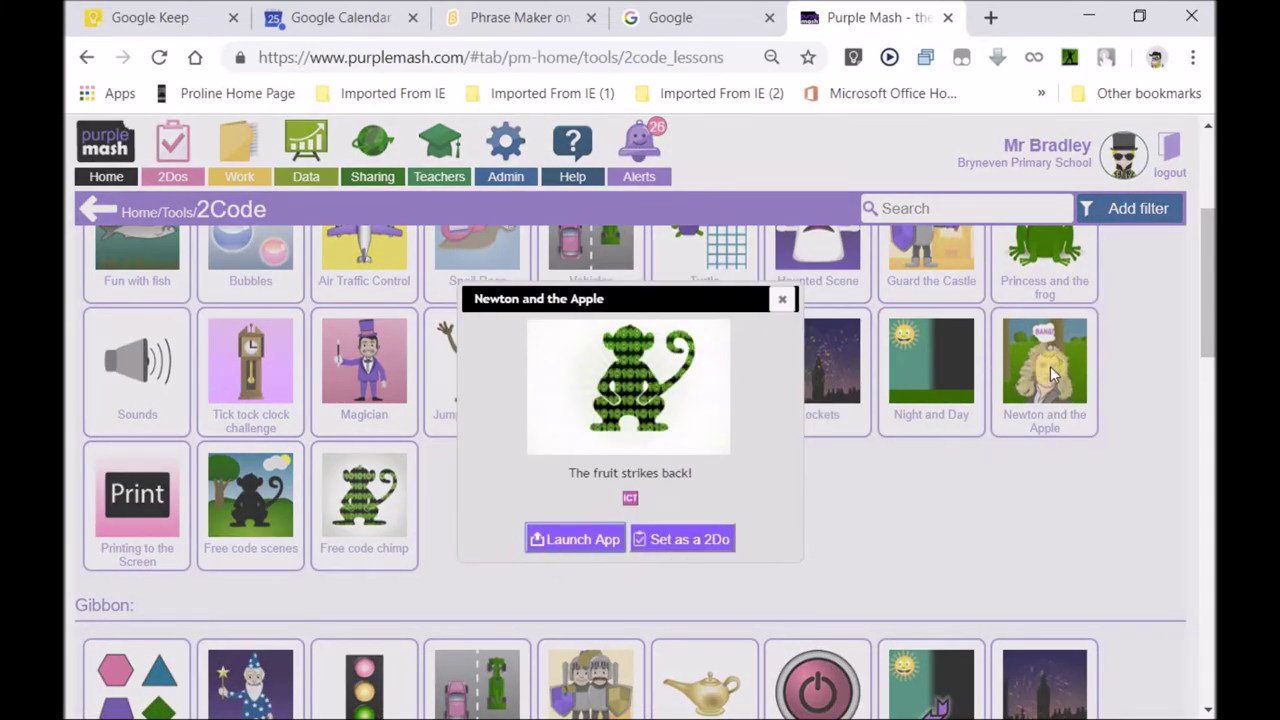
Step: Start setting Newton and the Apple as a 2Do and record 18 seconds of spoken audio instructions
click(666, 543)
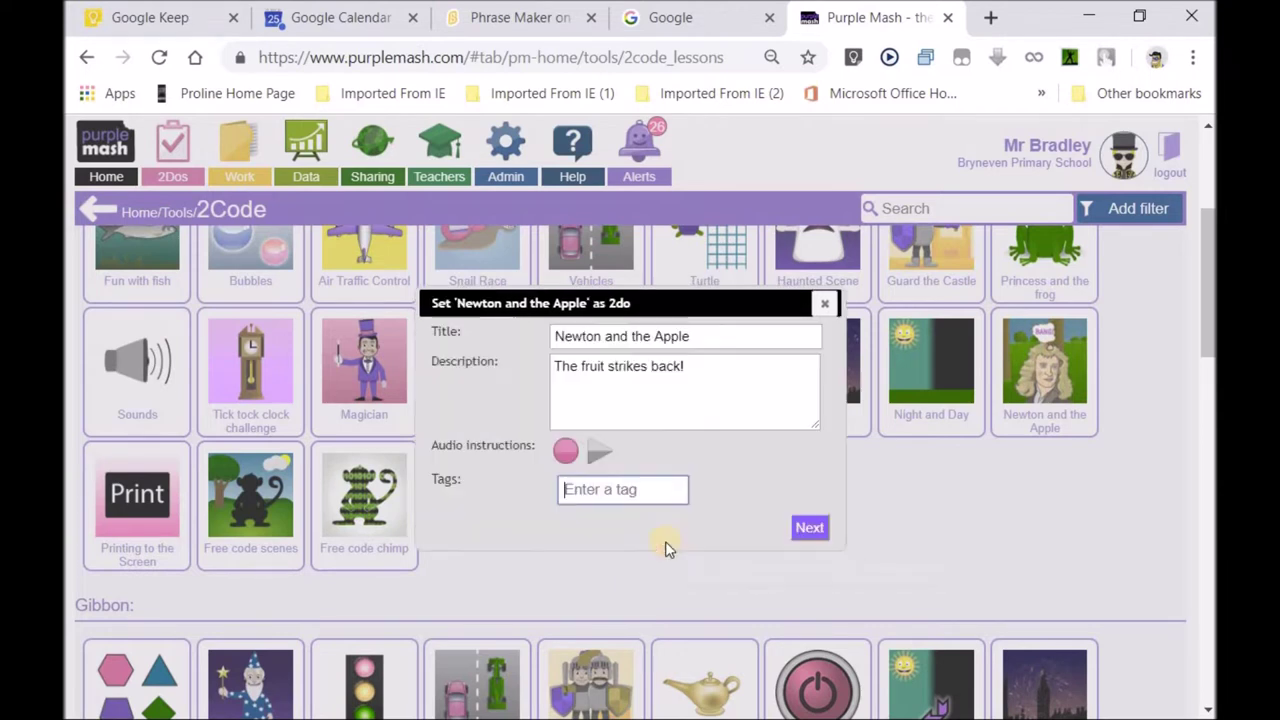
click(569, 456)
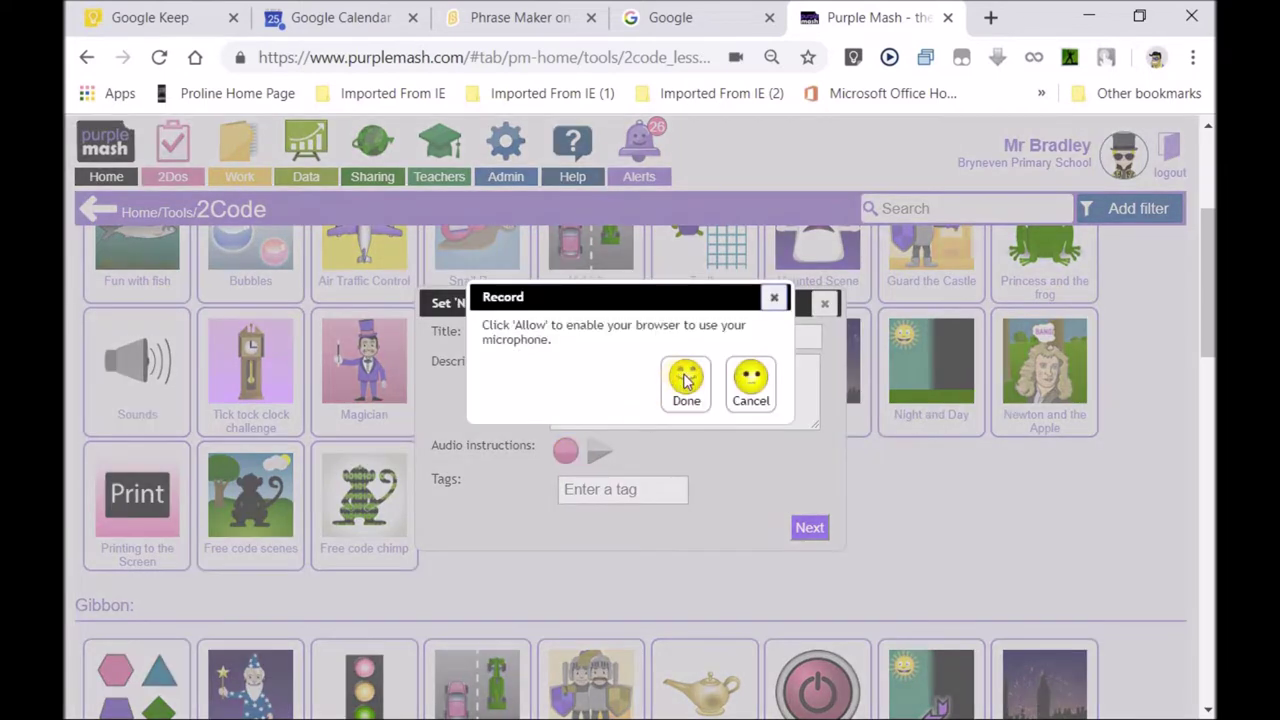
click(574, 410)
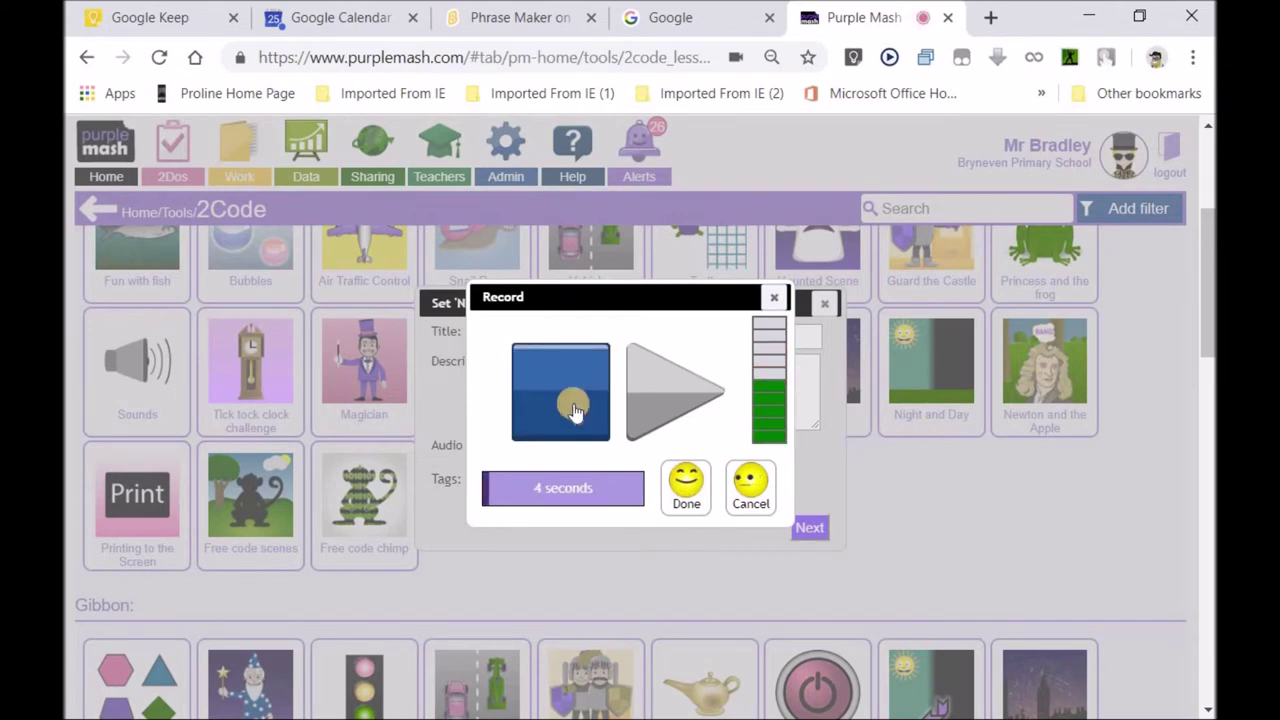
click(574, 410)
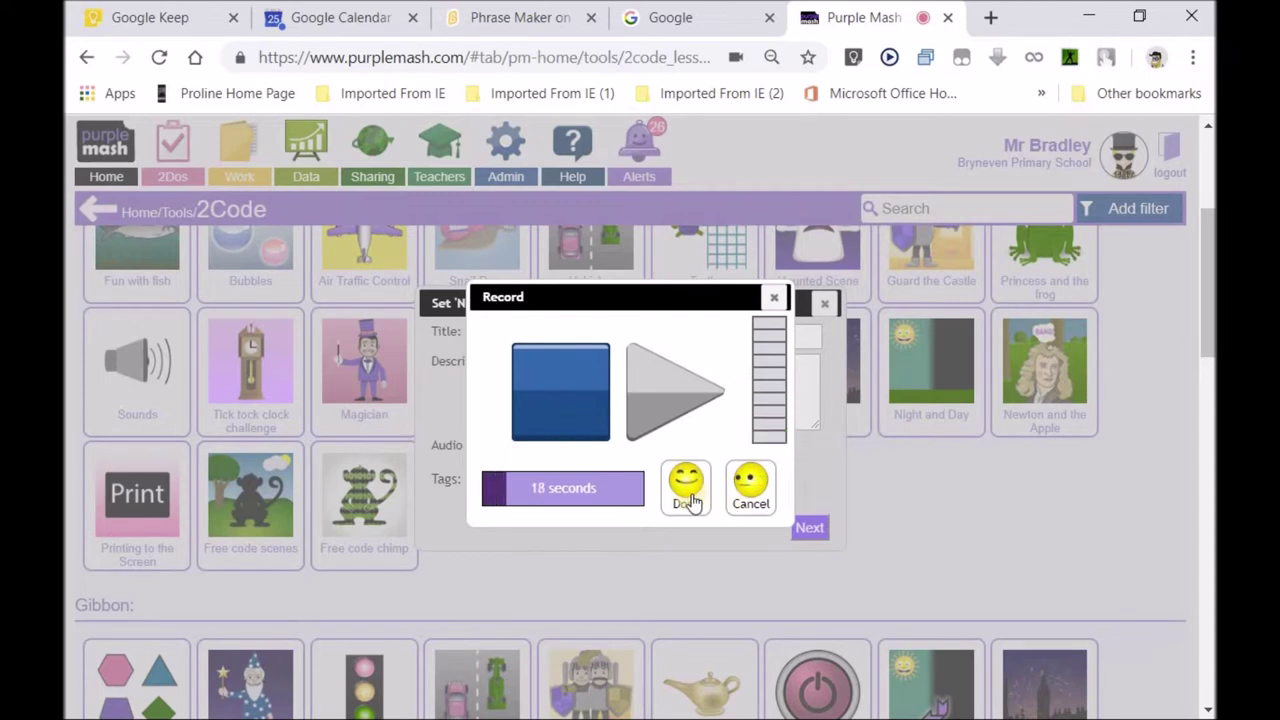
click(686, 486)
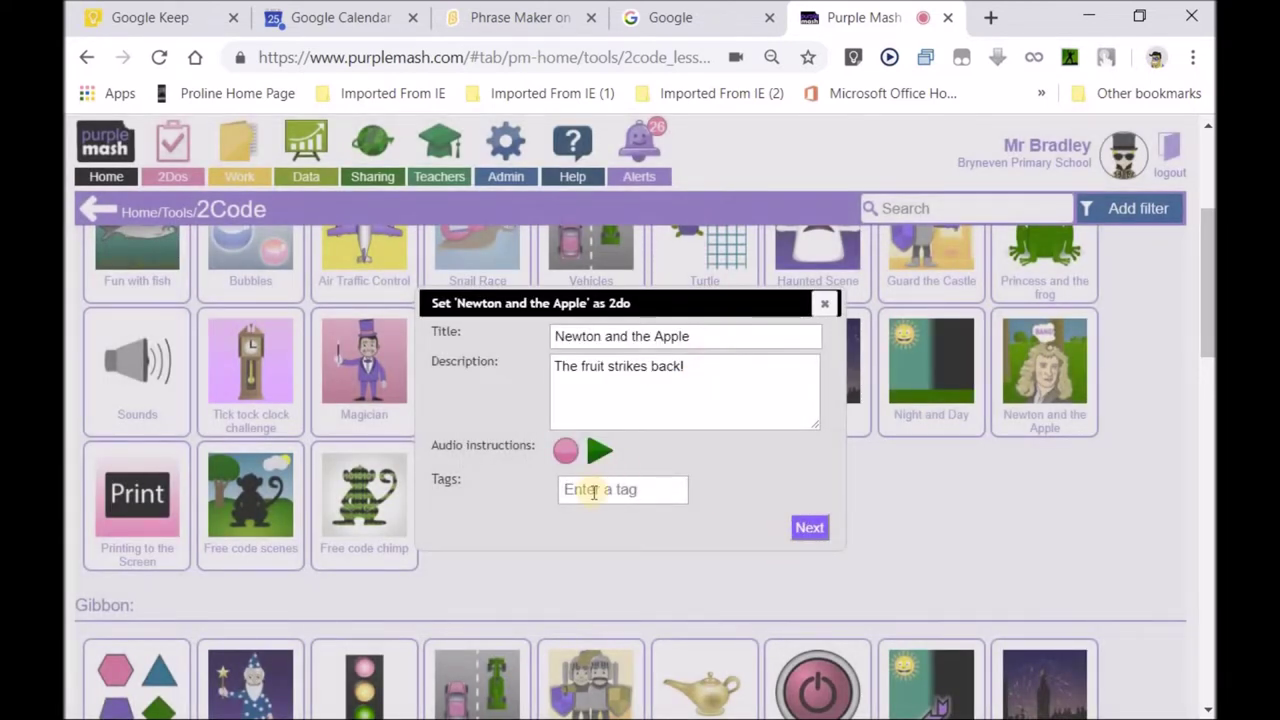
Step: Set the 2Do dates to 25 April 2019 and 30 April 2019, keeping any-time access
click(812, 529)
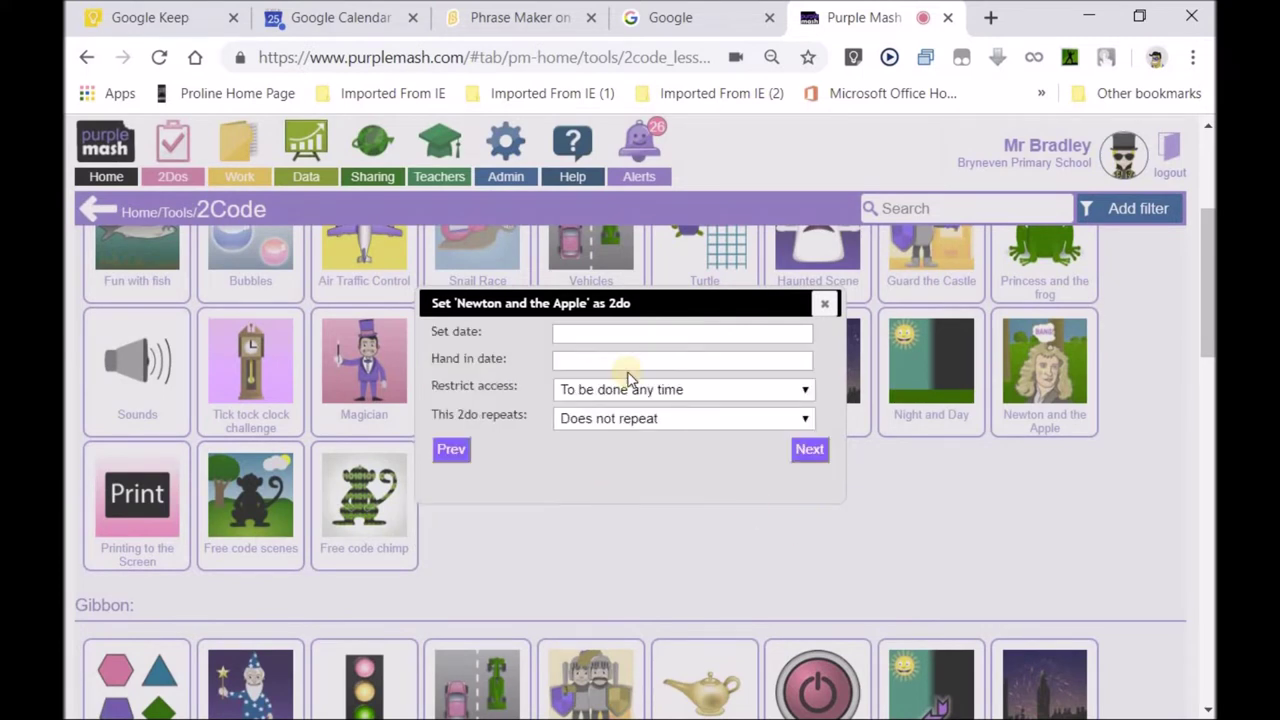
click(568, 330)
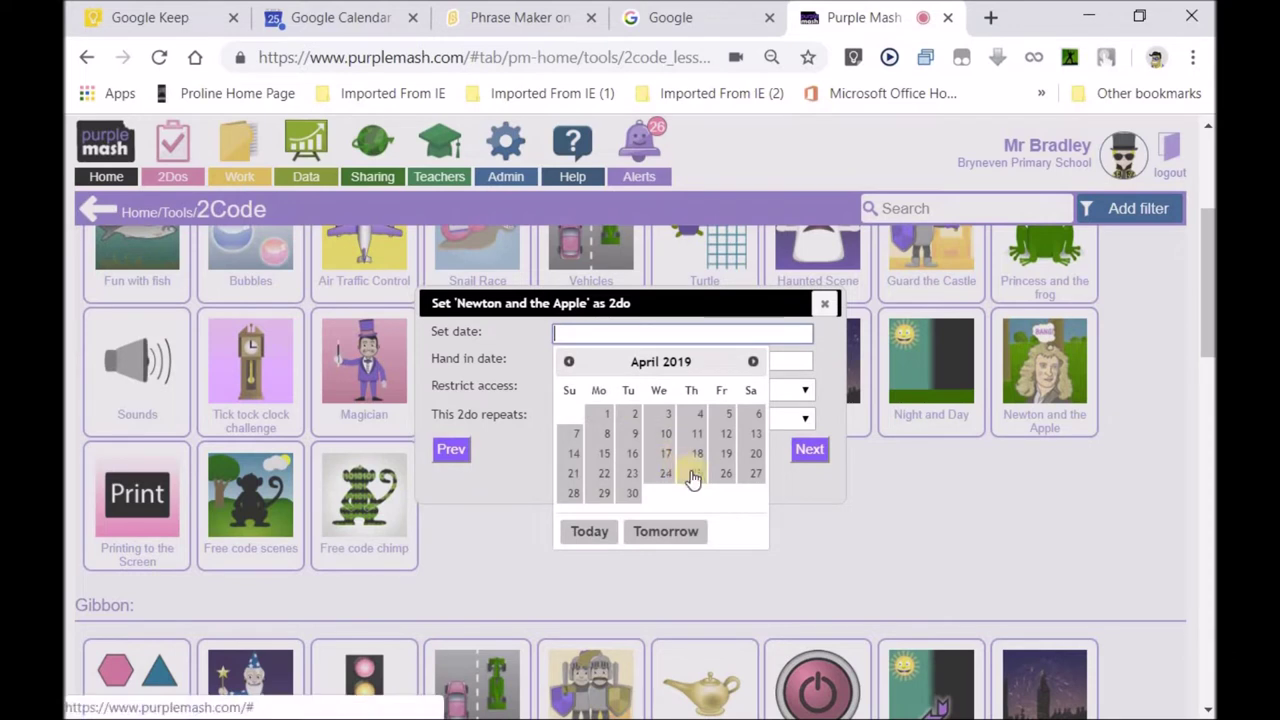
click(697, 474)
click(575, 360)
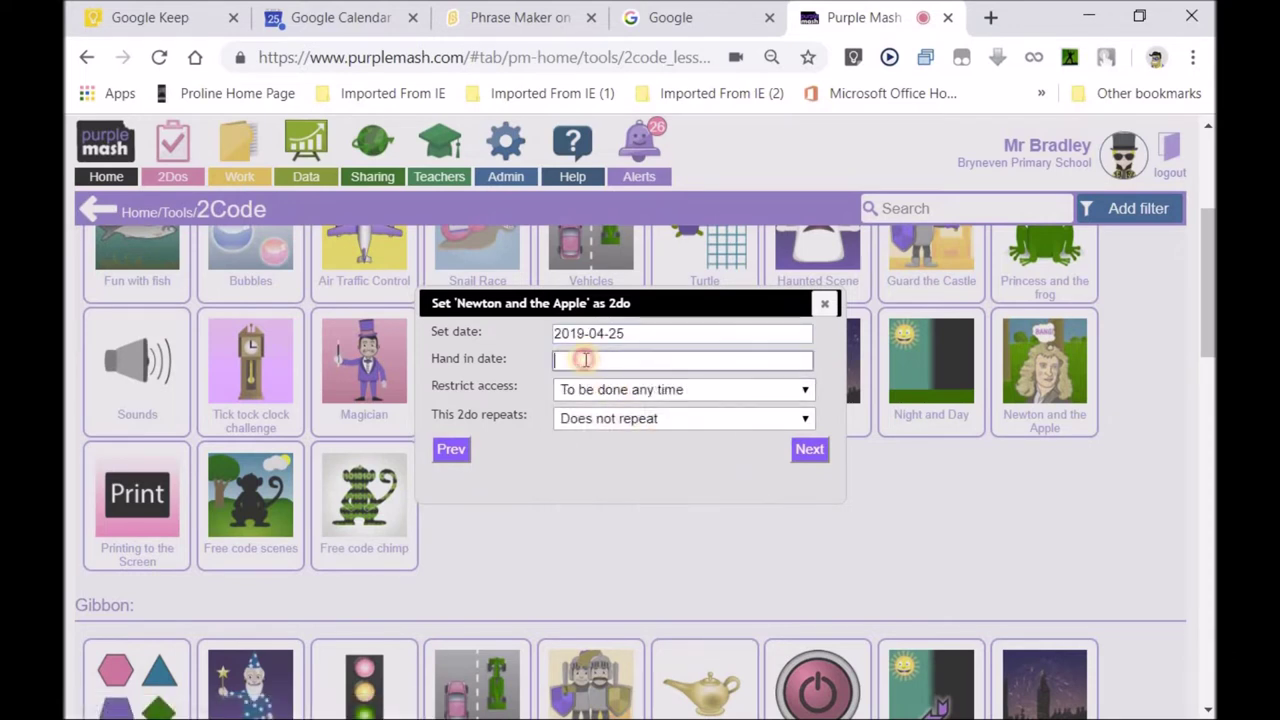
click(633, 521)
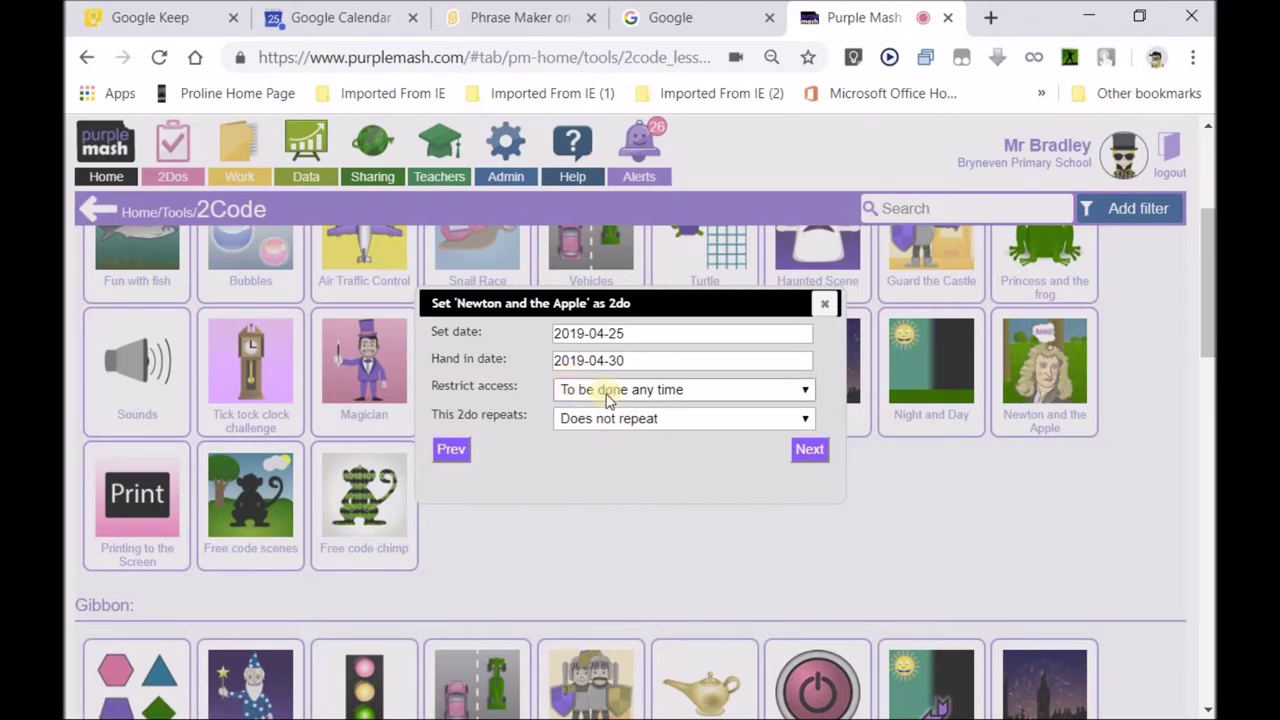
click(799, 392)
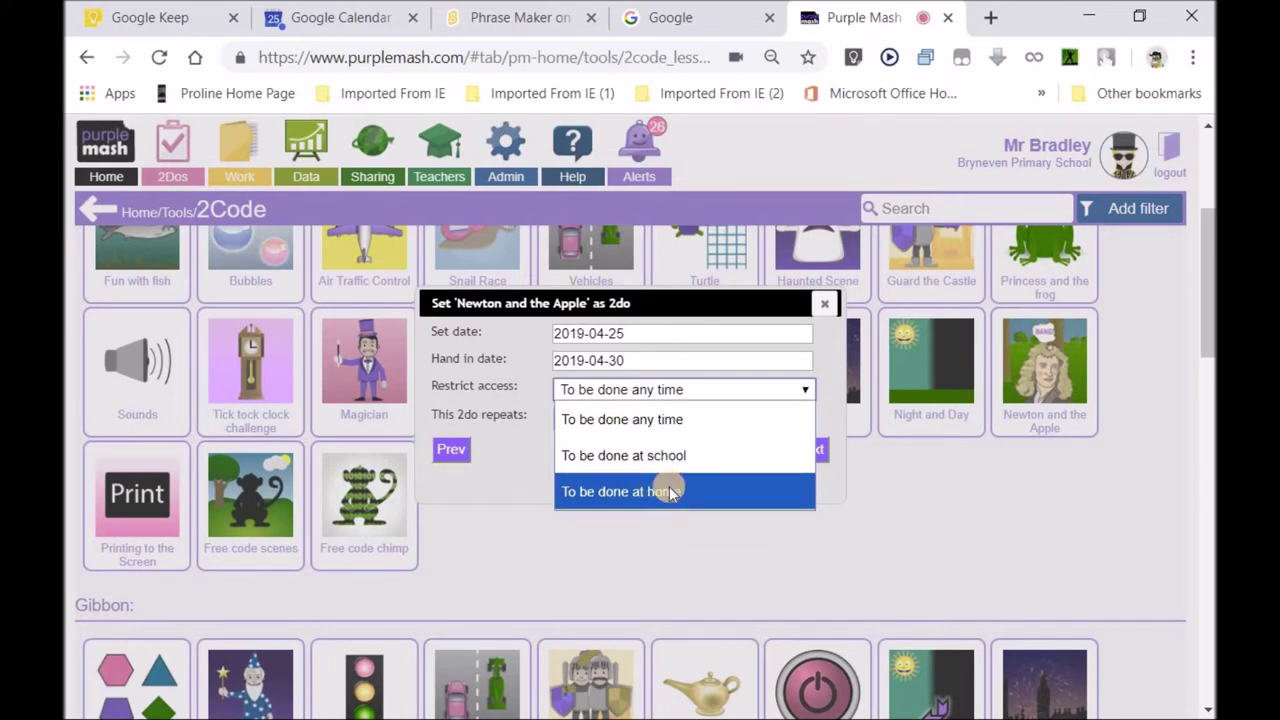
click(530, 480)
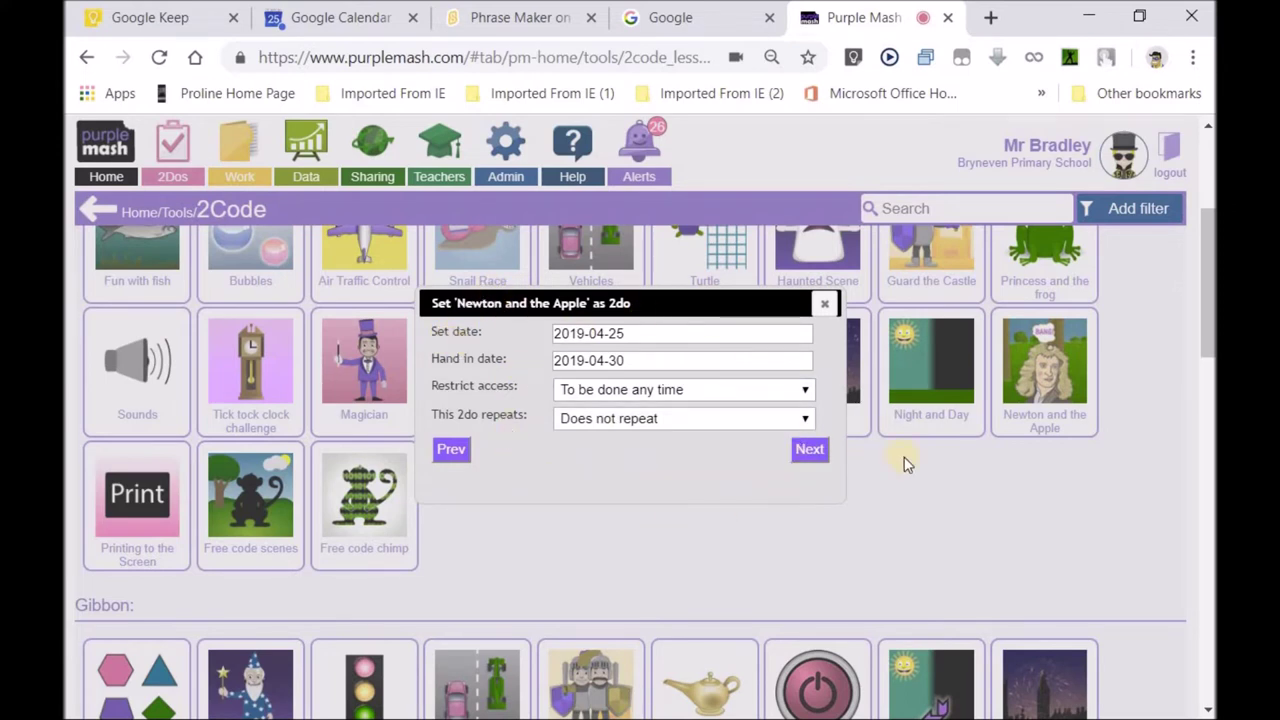
click(812, 451)
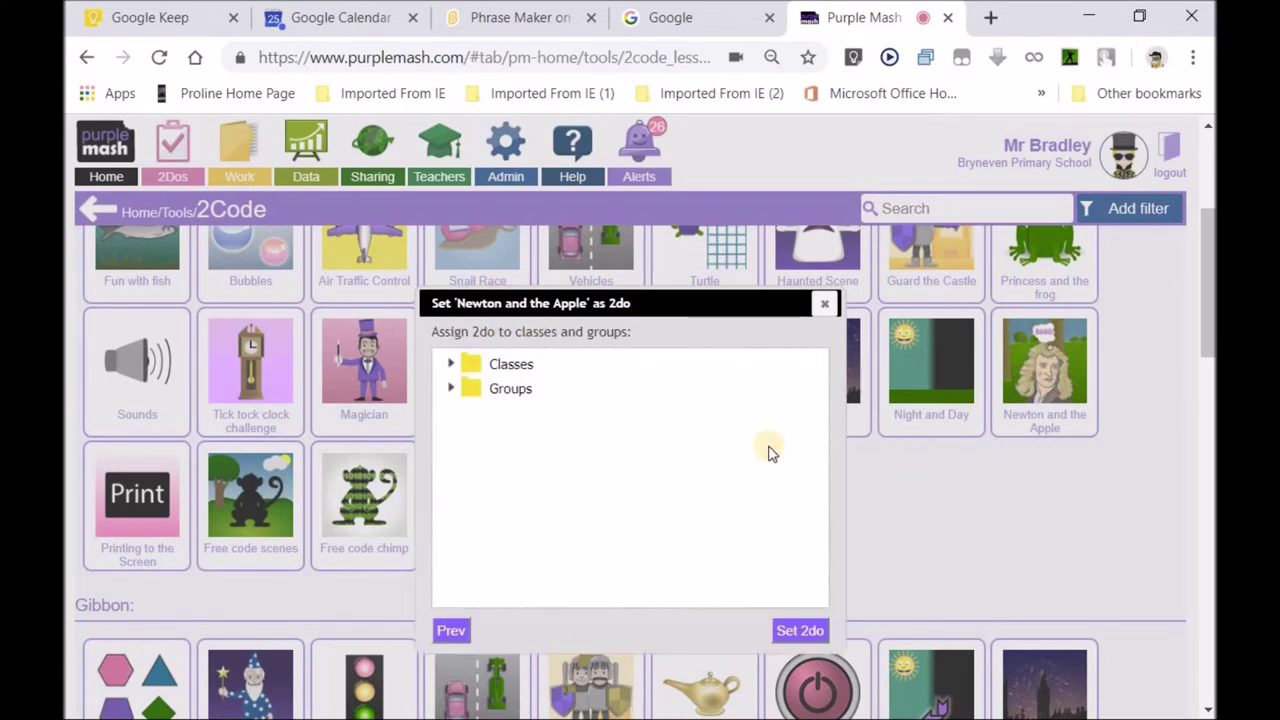
Step: Tick classes Gr 6A, Gr 6B, Gr 6C and Gr 6D in the class list and submit the 2Do
click(450, 364)
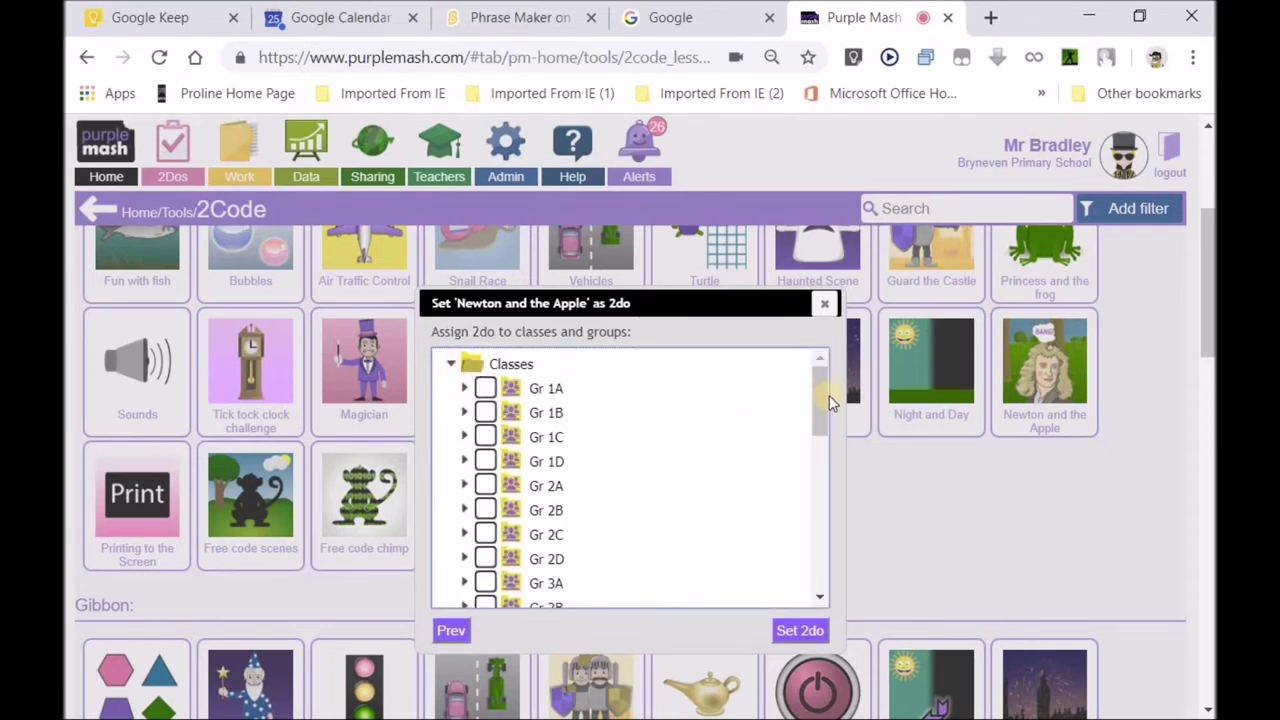
drag(822, 392, 848, 528)
click(466, 388)
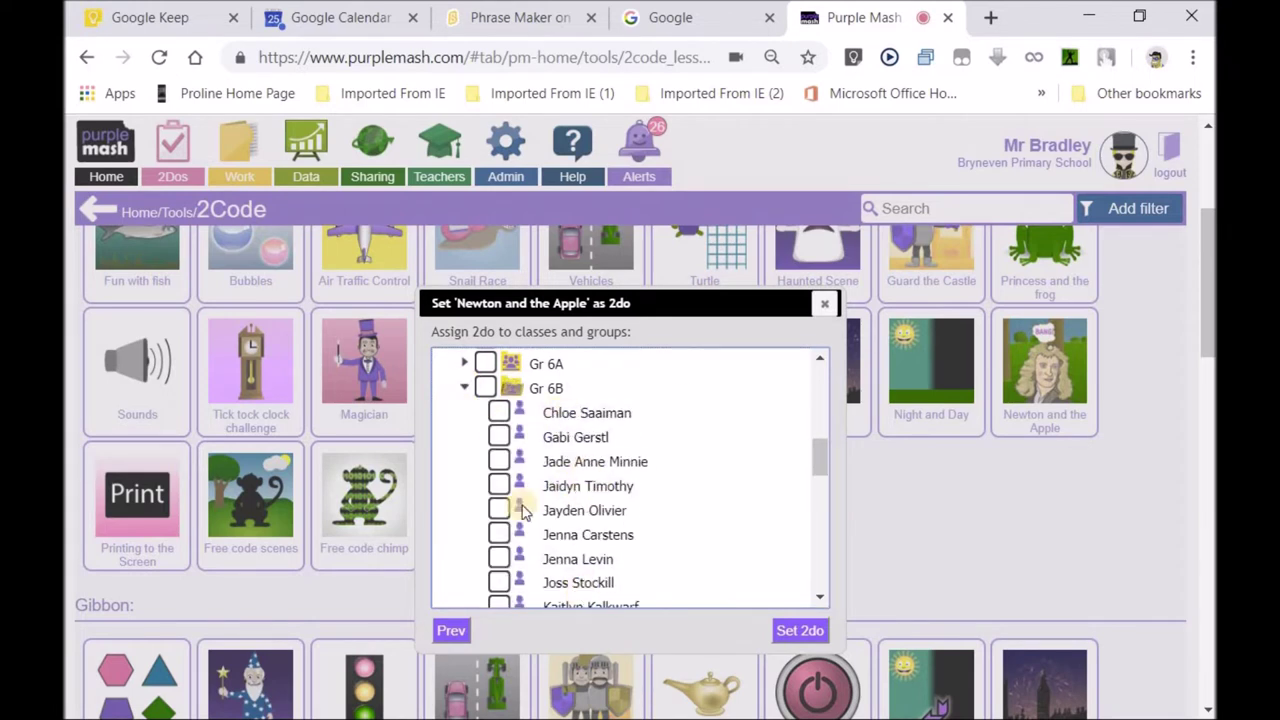
click(466, 389)
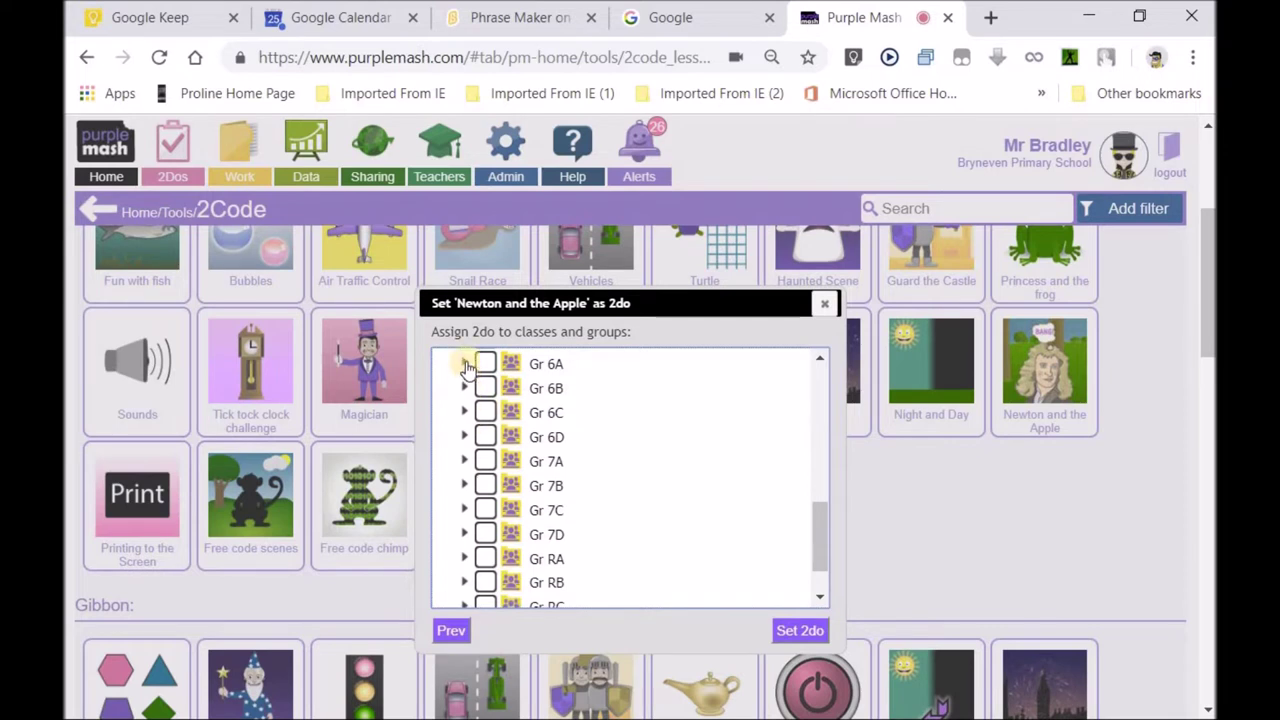
click(485, 364)
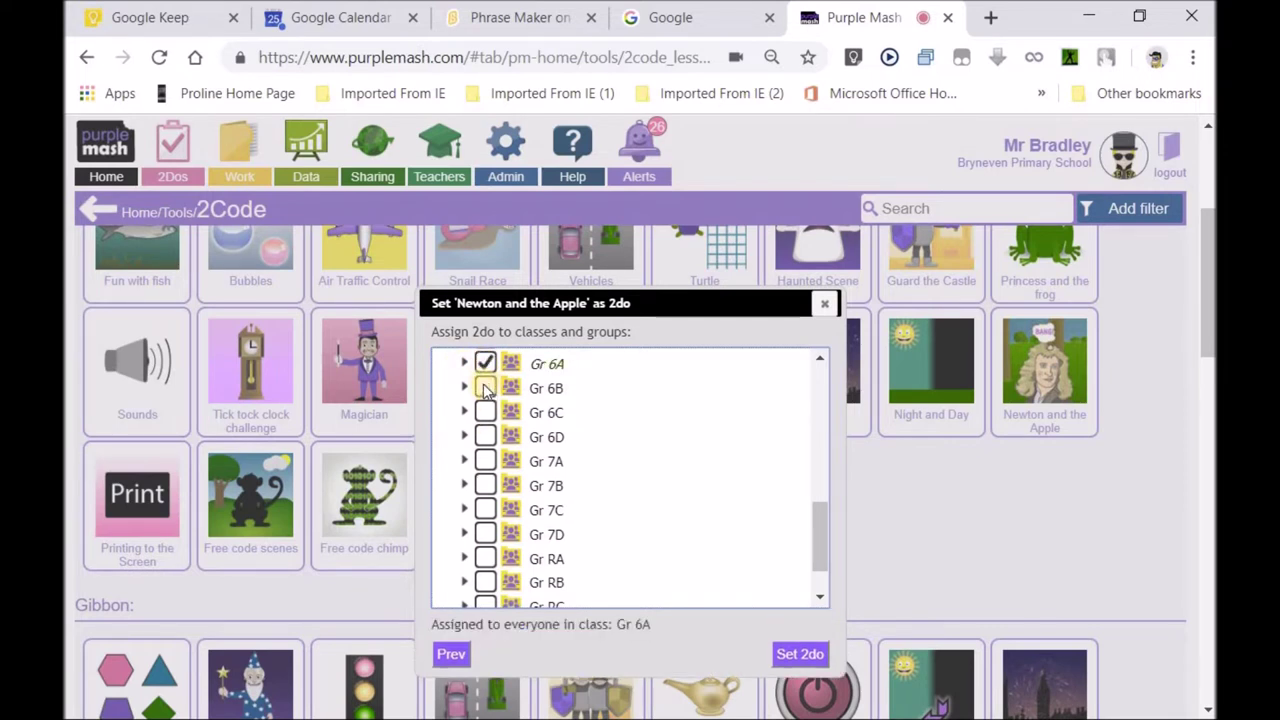
click(485, 389)
click(485, 413)
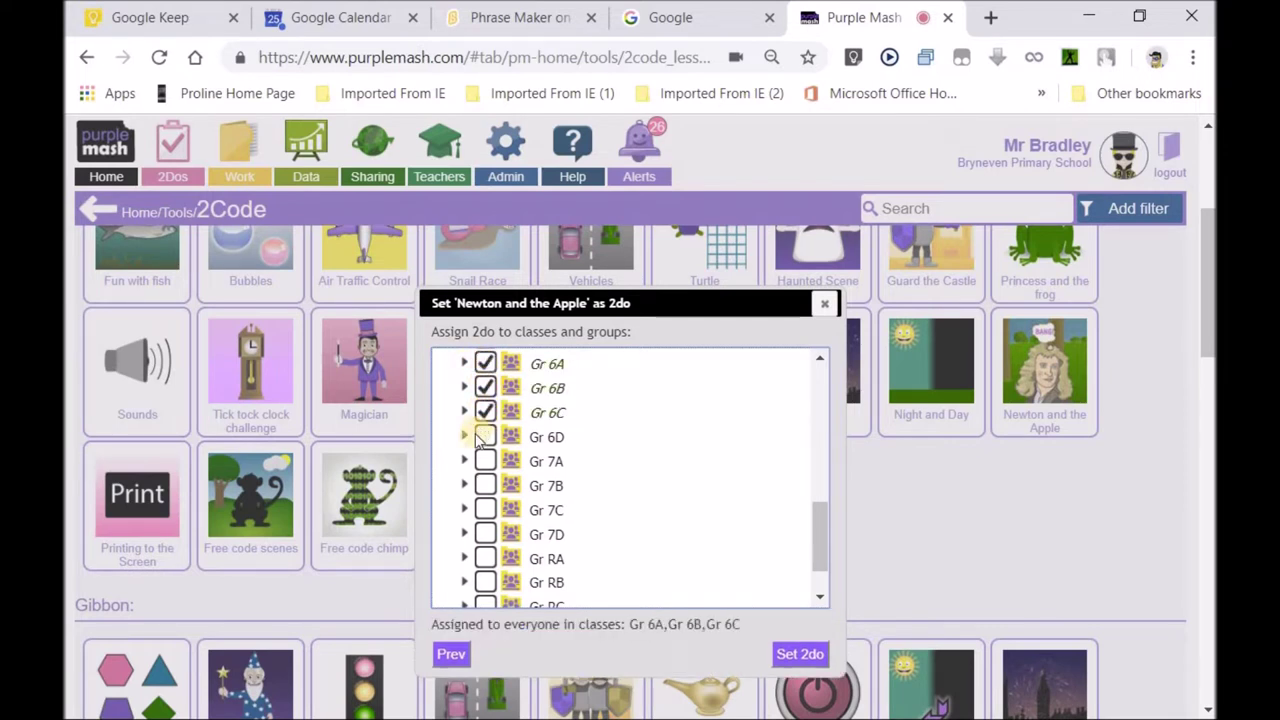
click(485, 437)
click(798, 658)
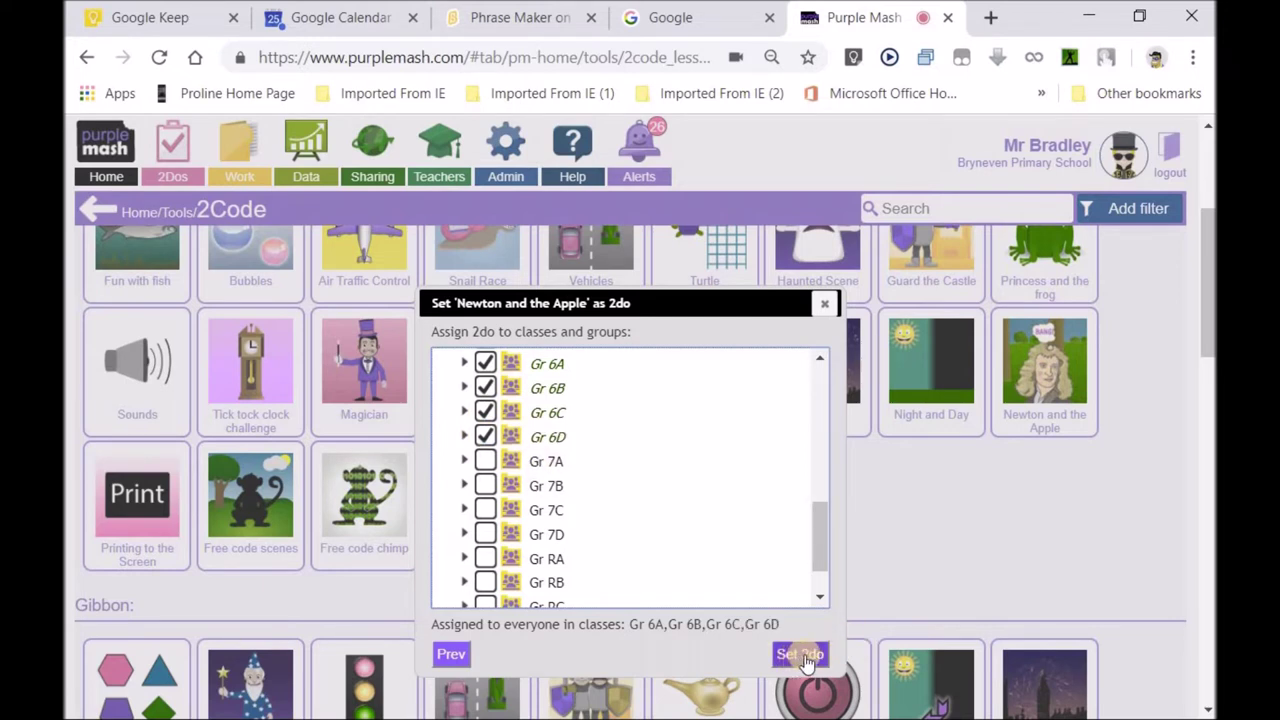
click(446, 655)
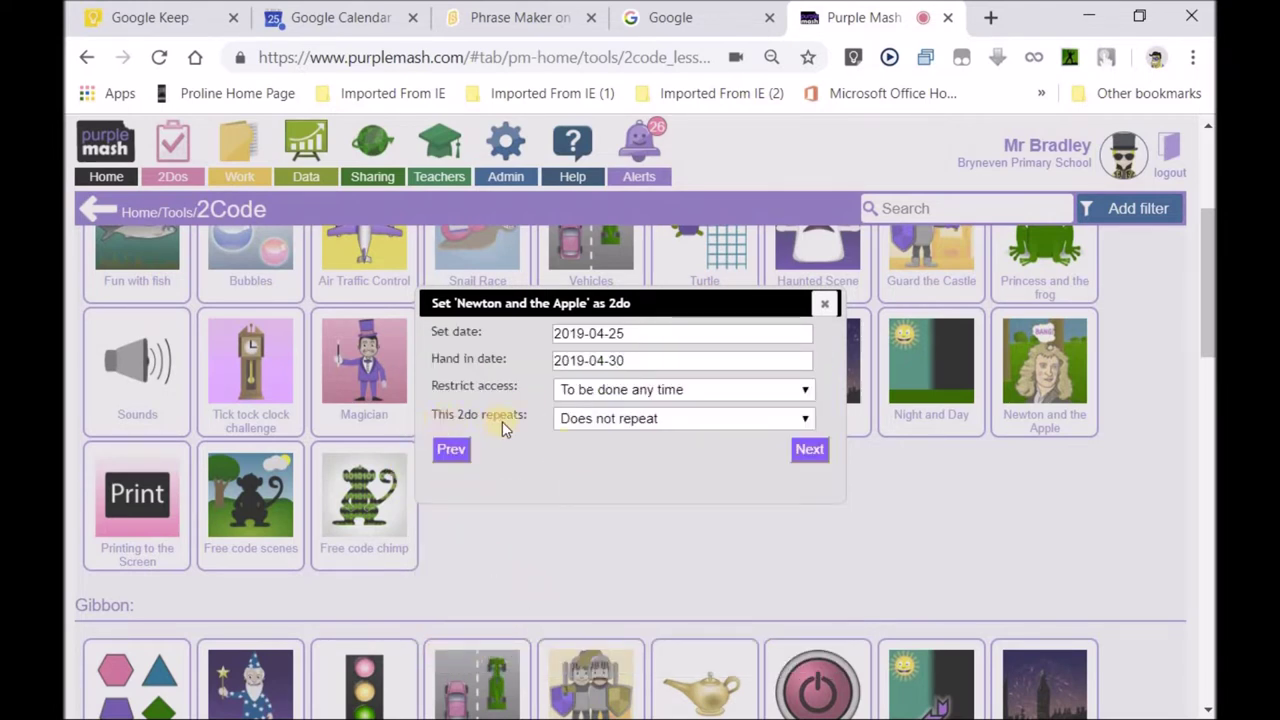
Step: Make the Newton and the Apple 2Do repeat every two weeks, then return to class assignment
click(738, 422)
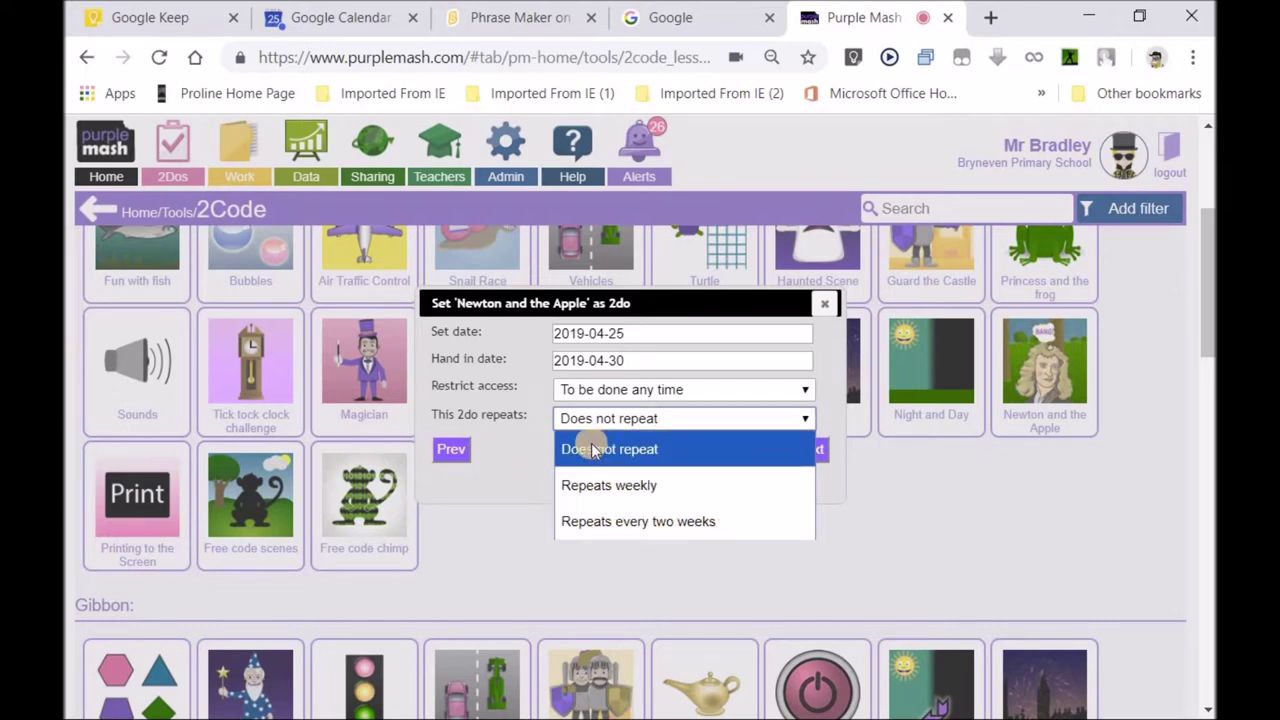
click(508, 456)
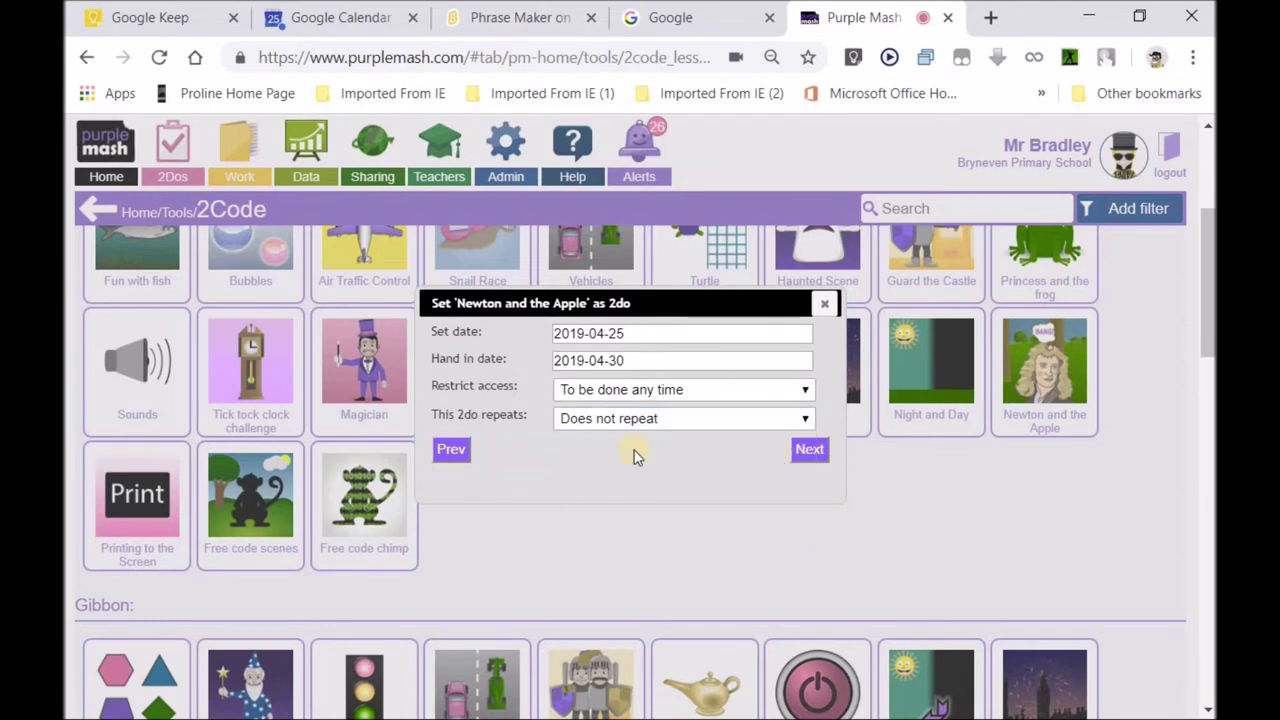
click(687, 425)
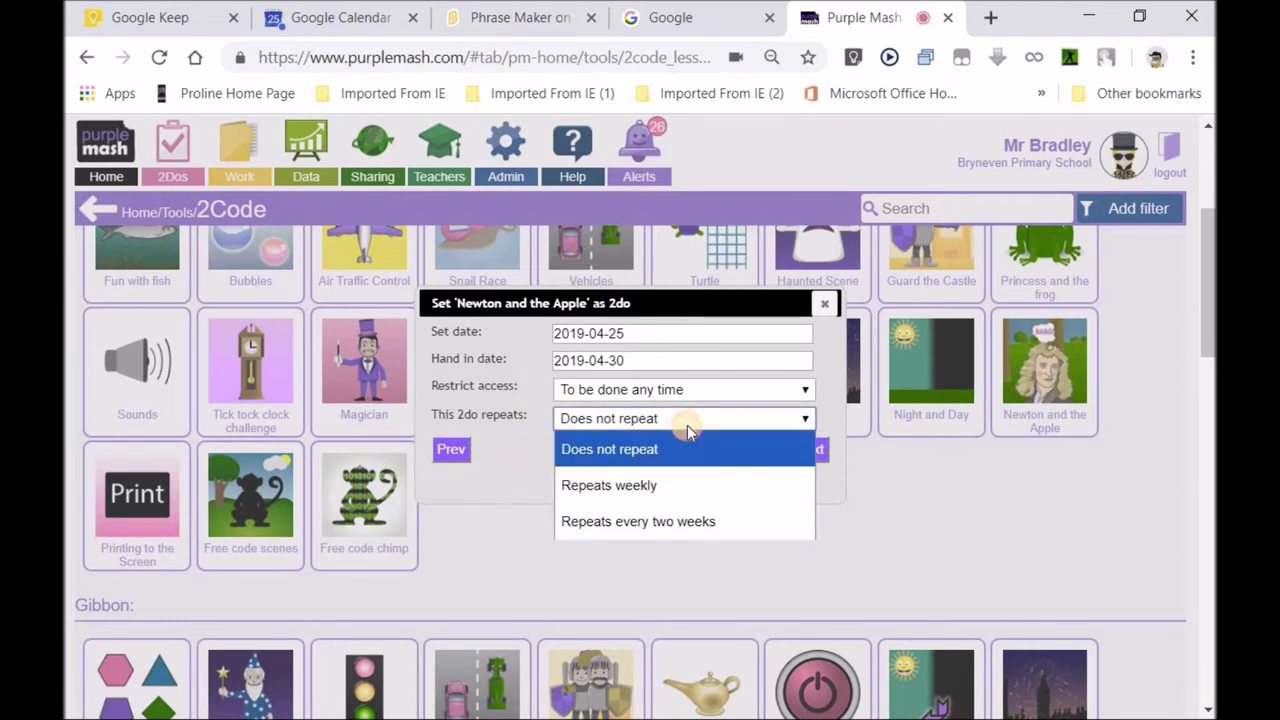
click(651, 523)
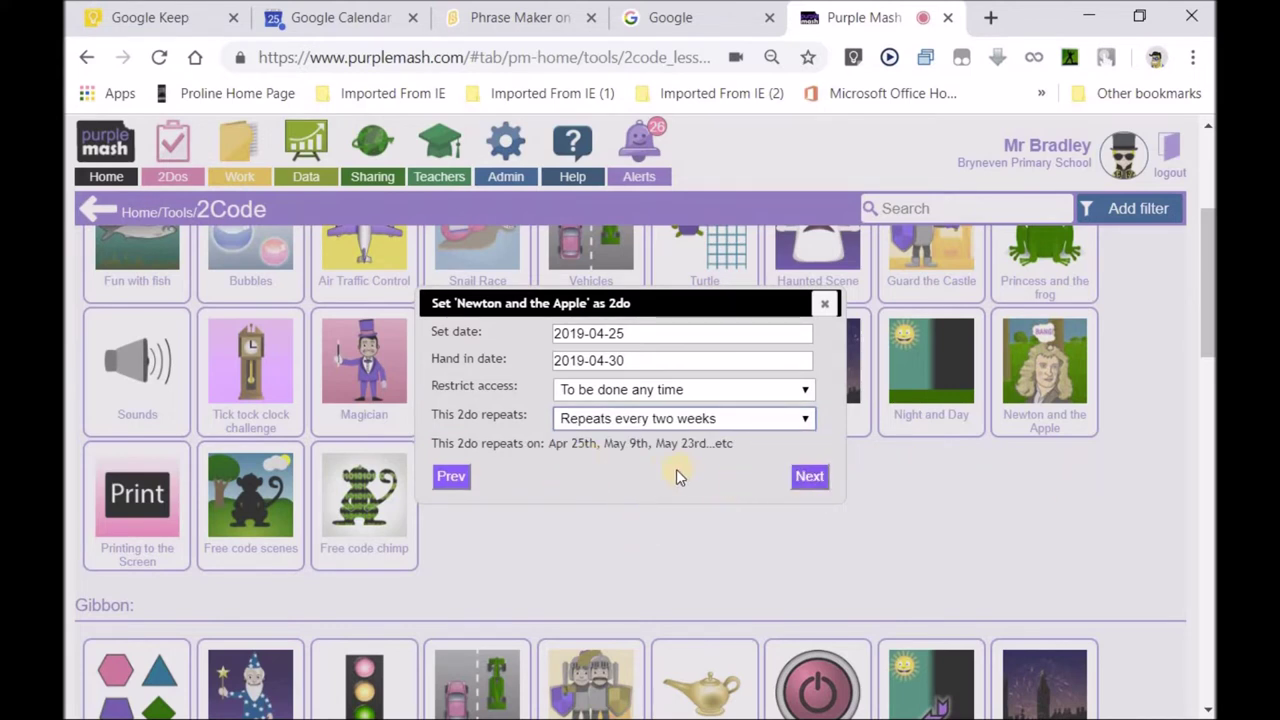
click(810, 481)
Step: Tick classes Gr 6B, Gr 6C and Gr 6D, set the 2Do, and dismiss the confirmation
scroll(743, 400, down, 5)
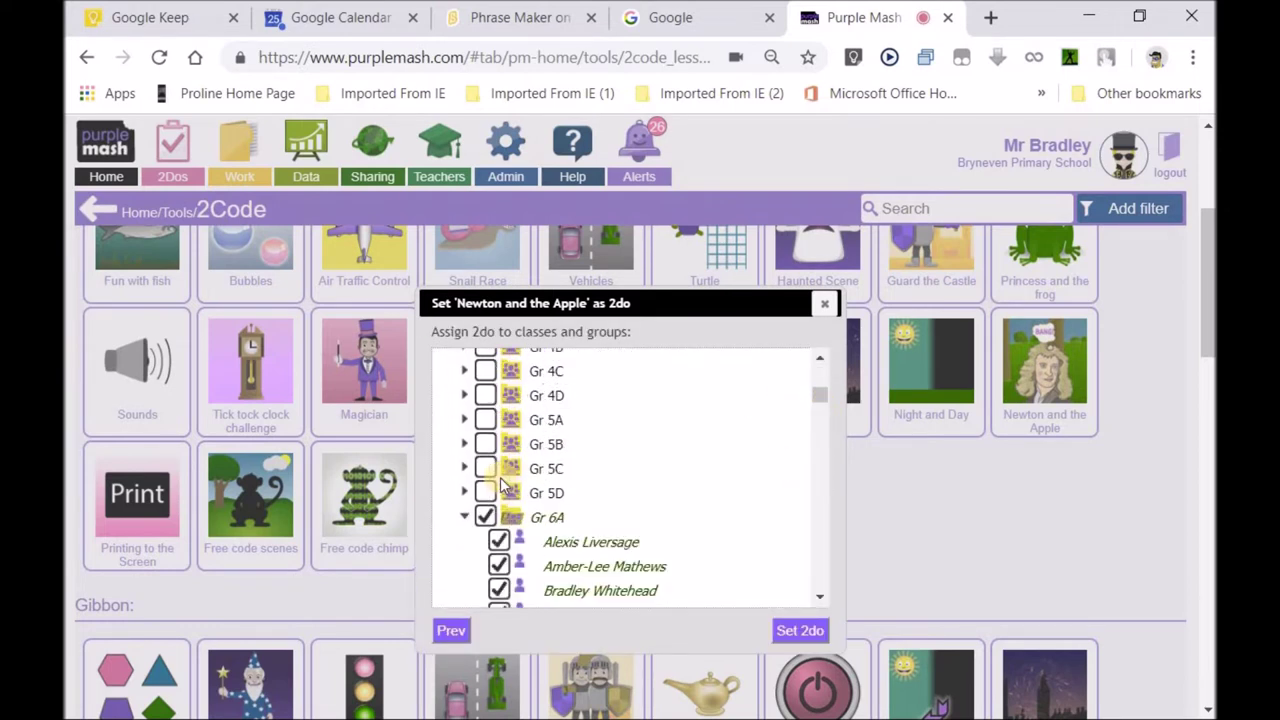
click(465, 517)
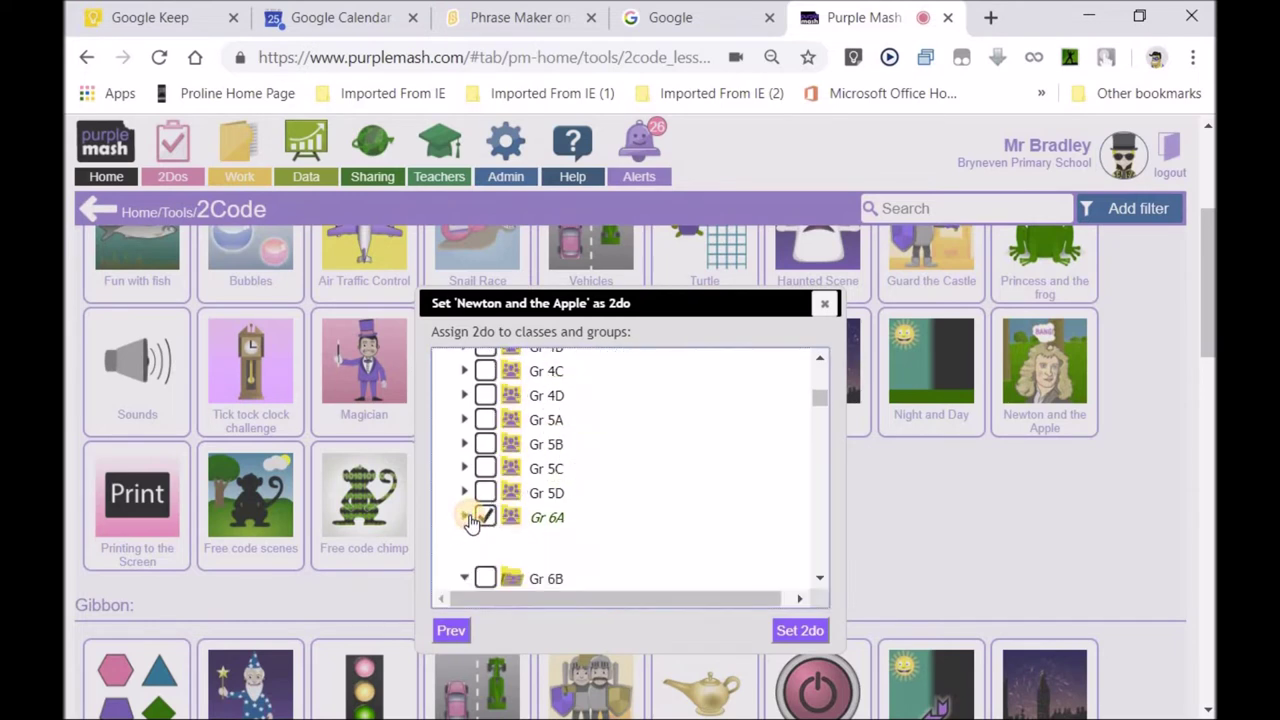
click(466, 539)
click(487, 541)
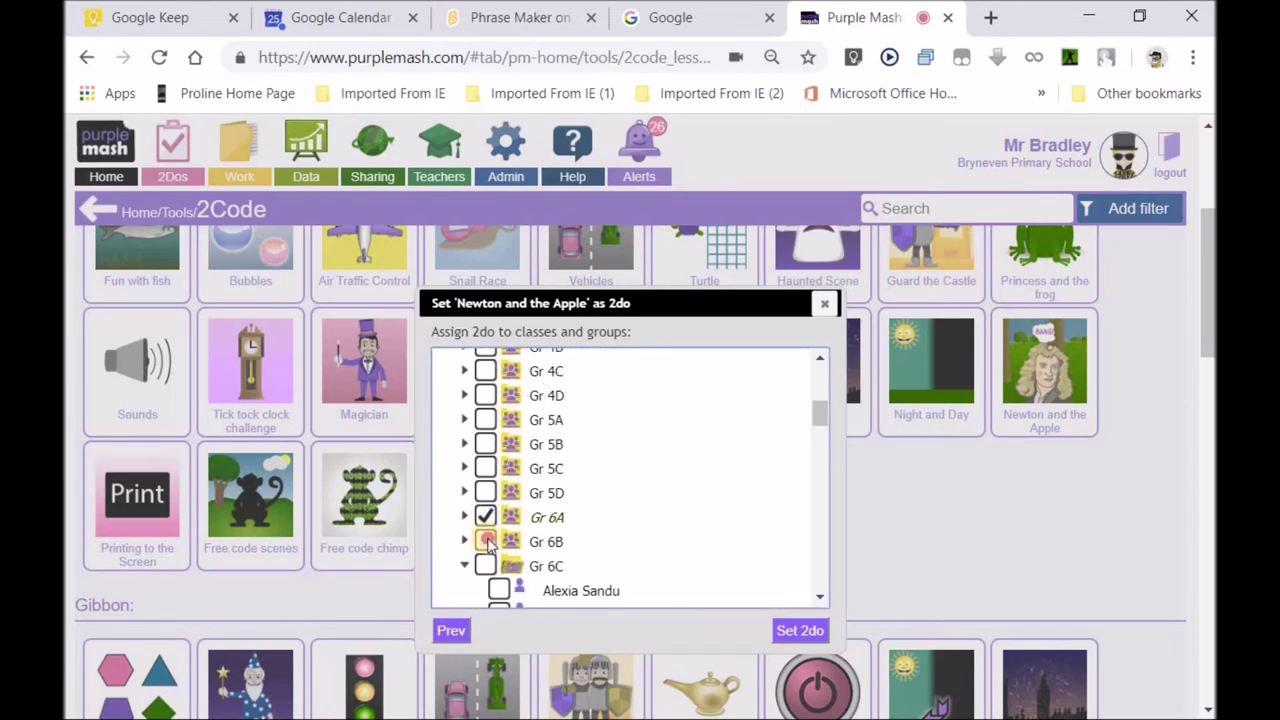
click(465, 566)
click(485, 566)
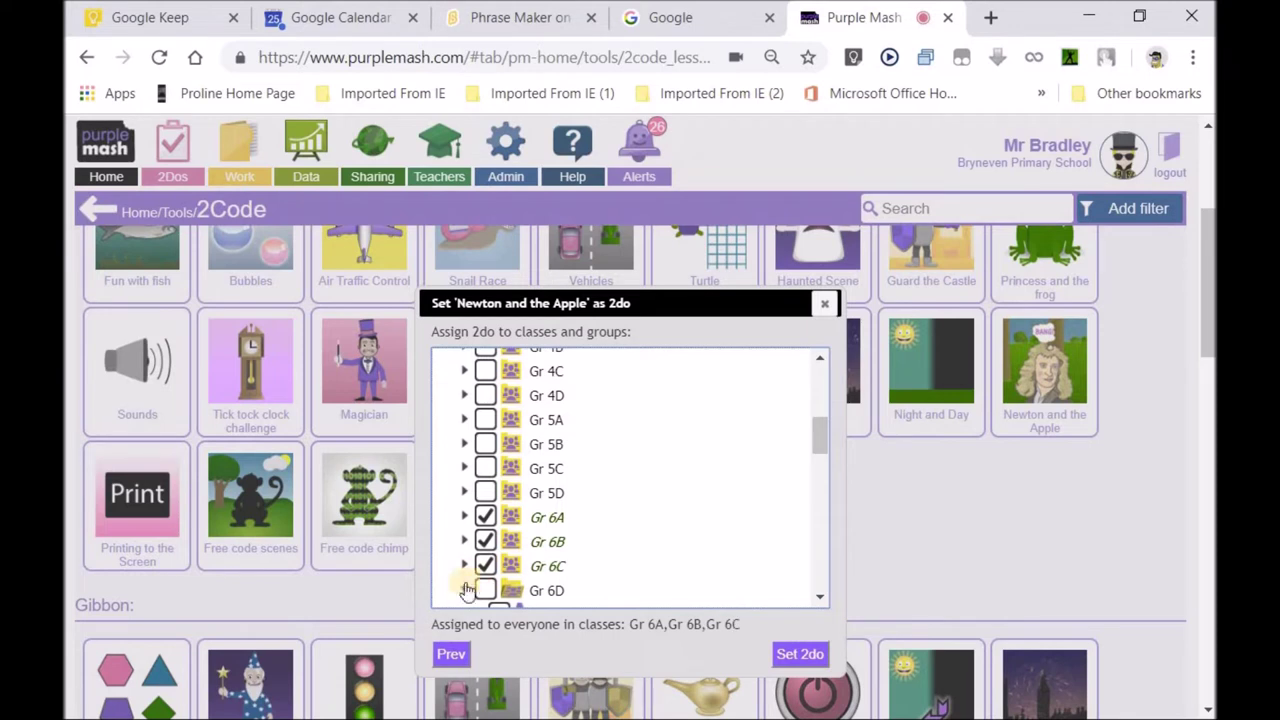
click(465, 591)
click(485, 590)
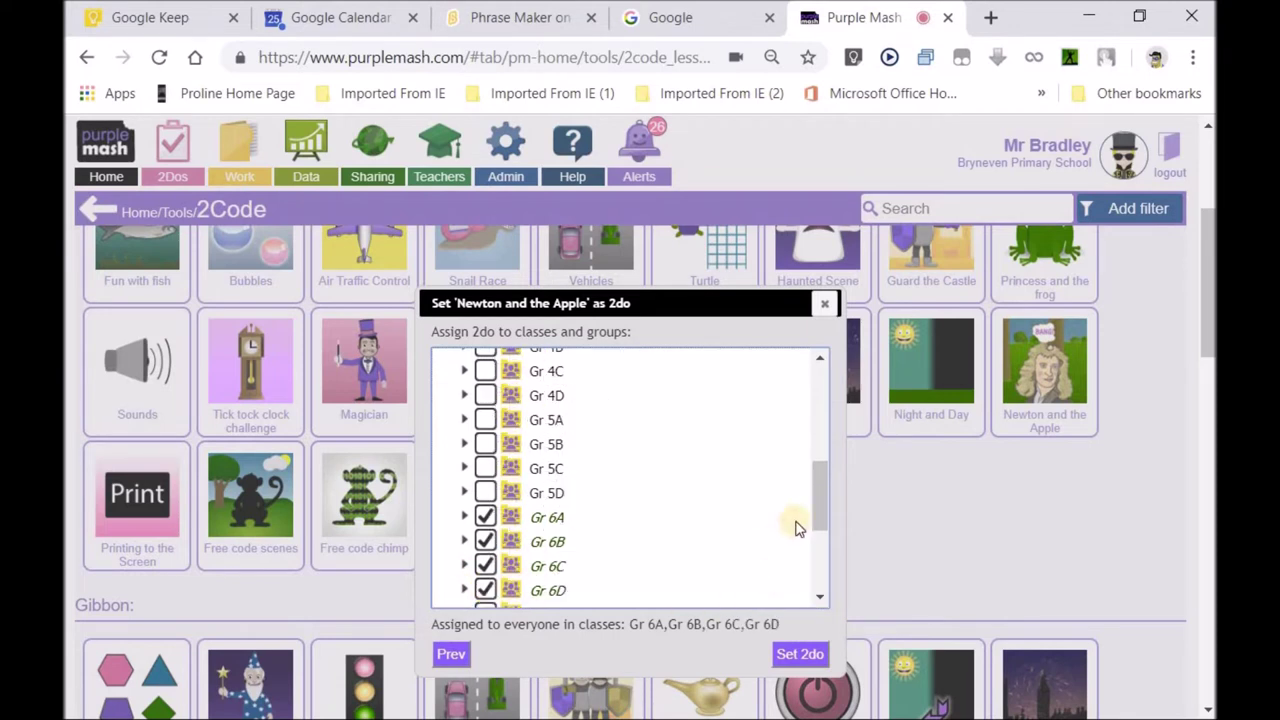
drag(822, 495, 824, 534)
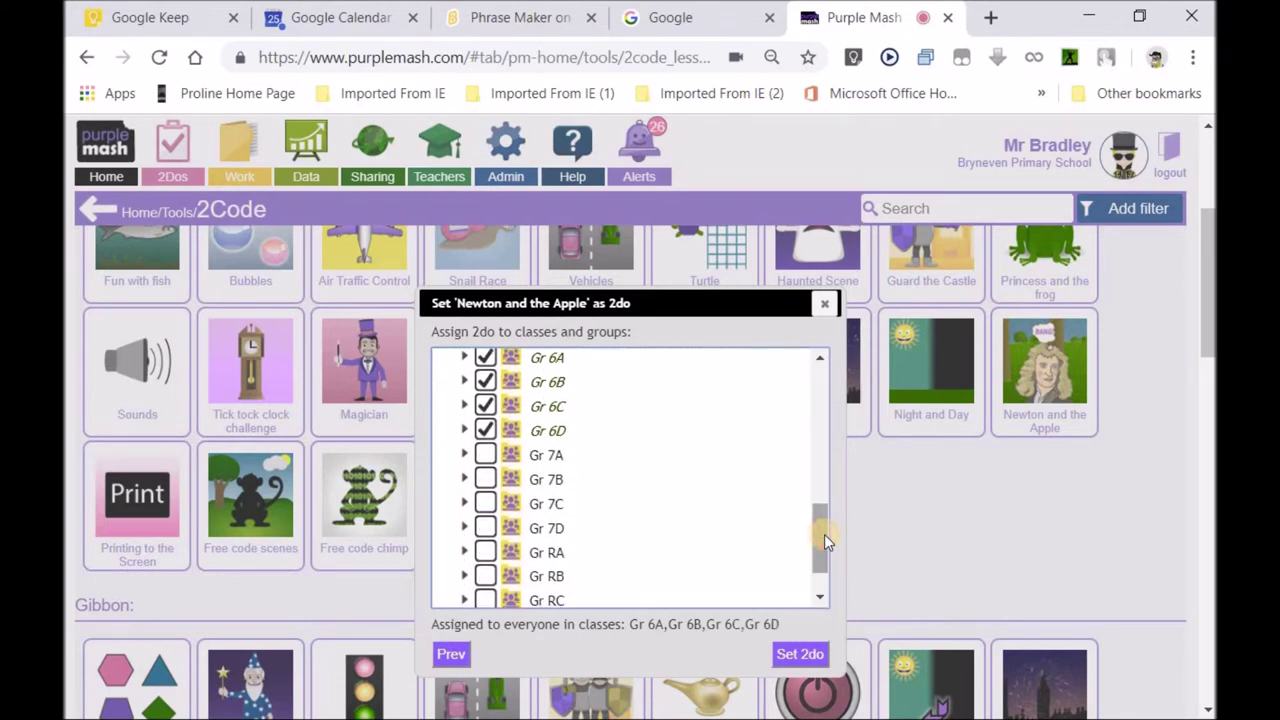
click(799, 655)
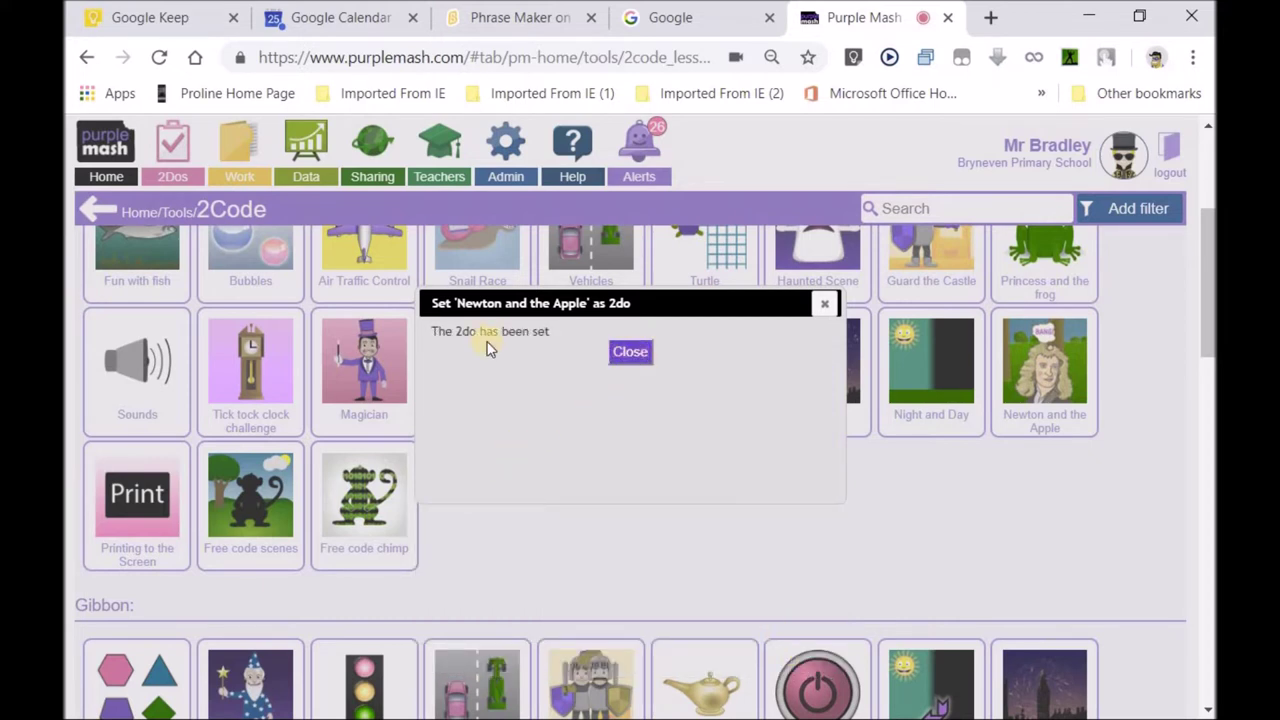
click(632, 354)
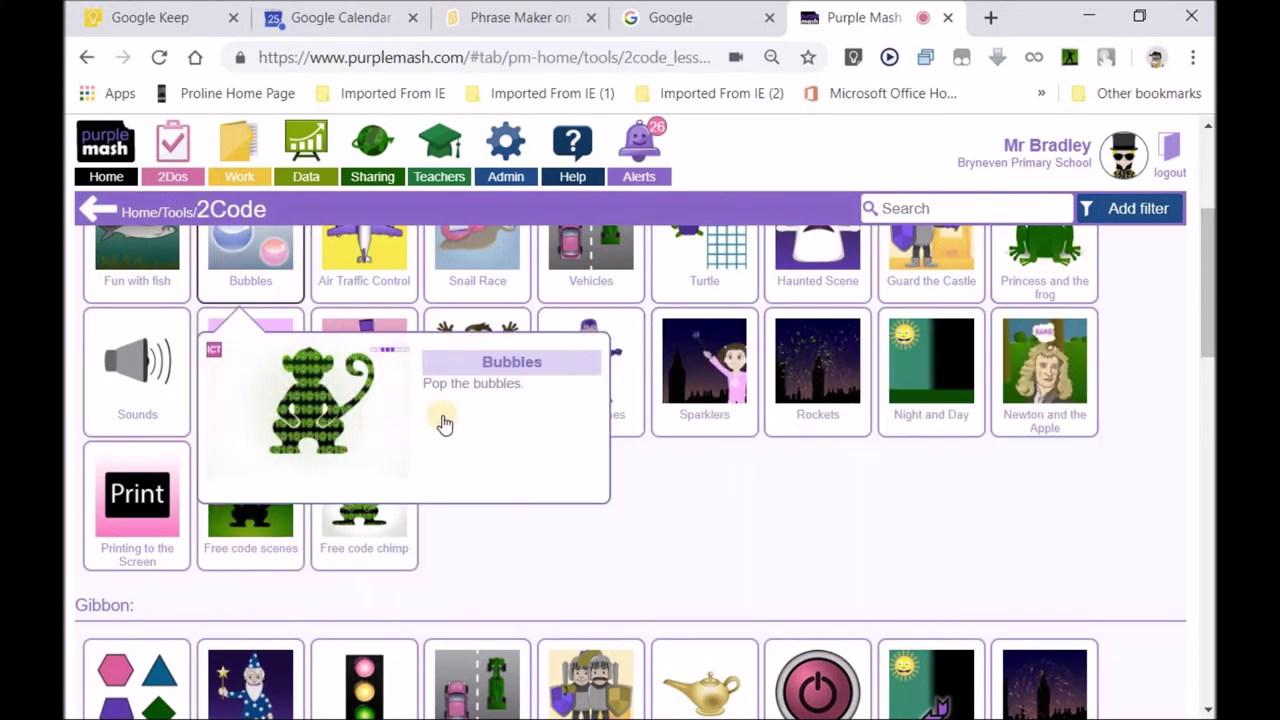
Step: Go back from the 2Code activities to the Tools page
click(94, 206)
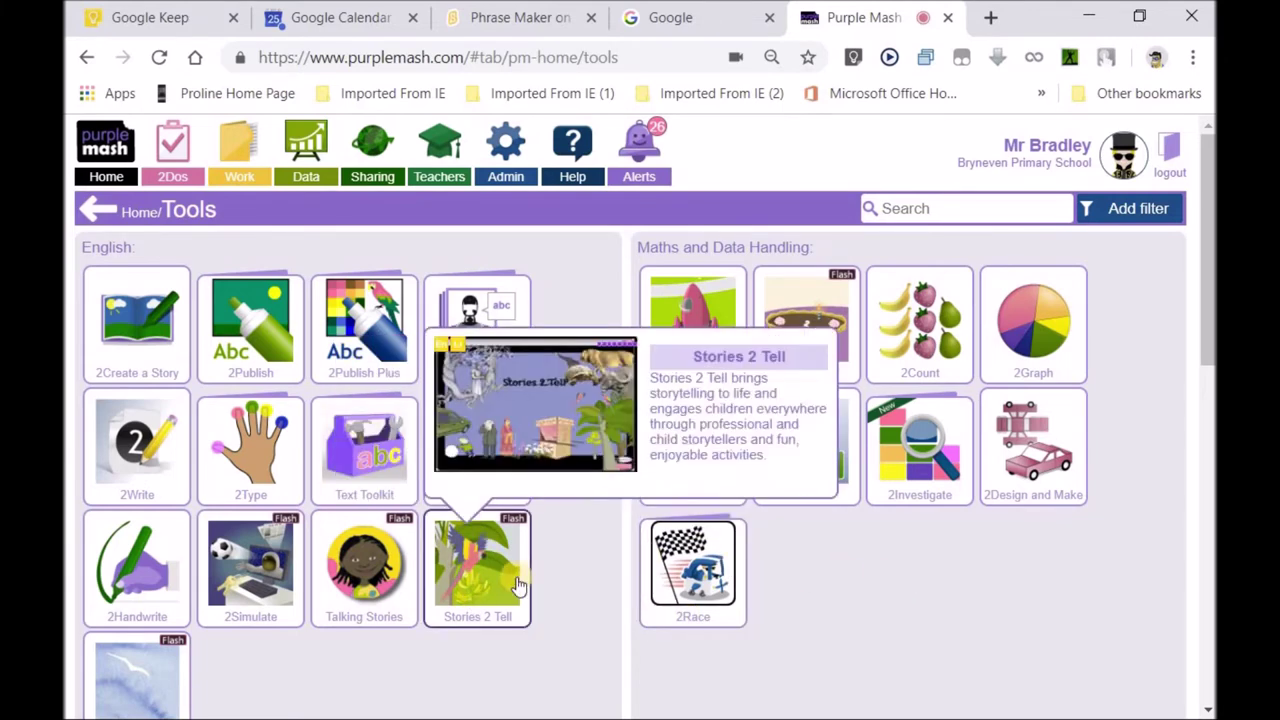
Step: Scroll the Tools page and read the Coding, Art and Design and Quiz tool descriptions
scroll(518, 584, down, 5)
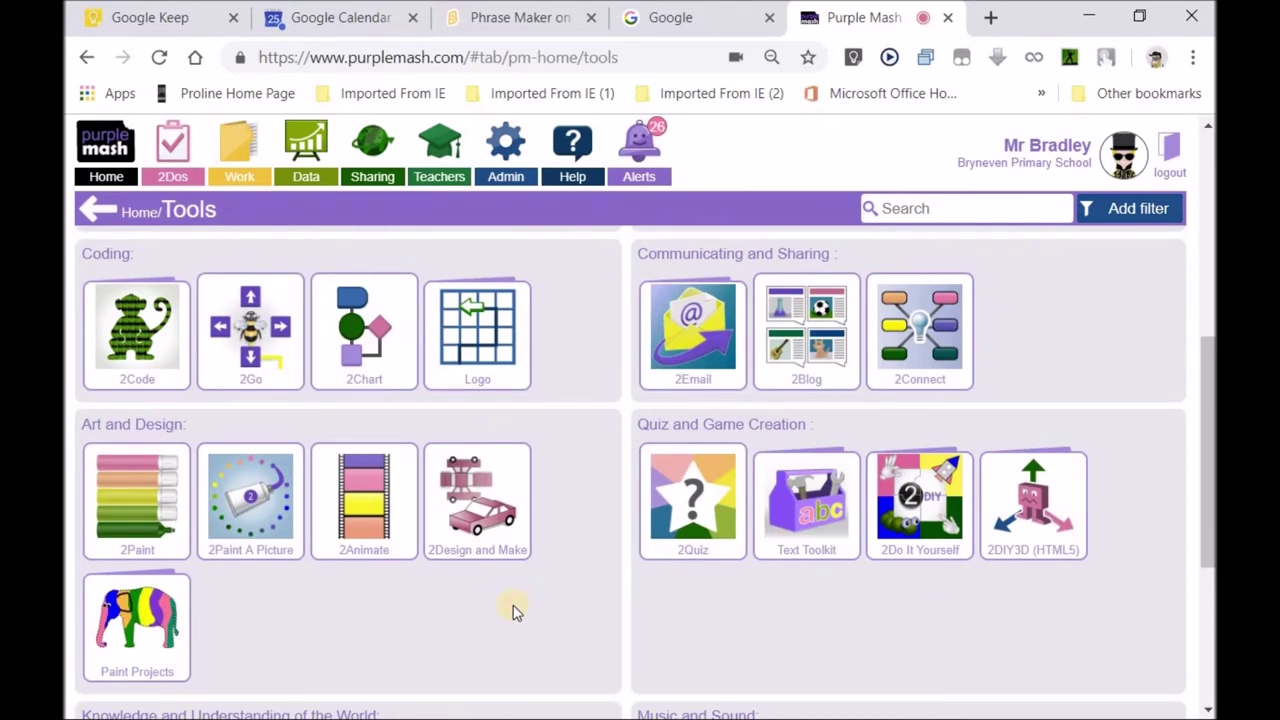
mouse_move(693, 500)
mouse_move(785, 518)
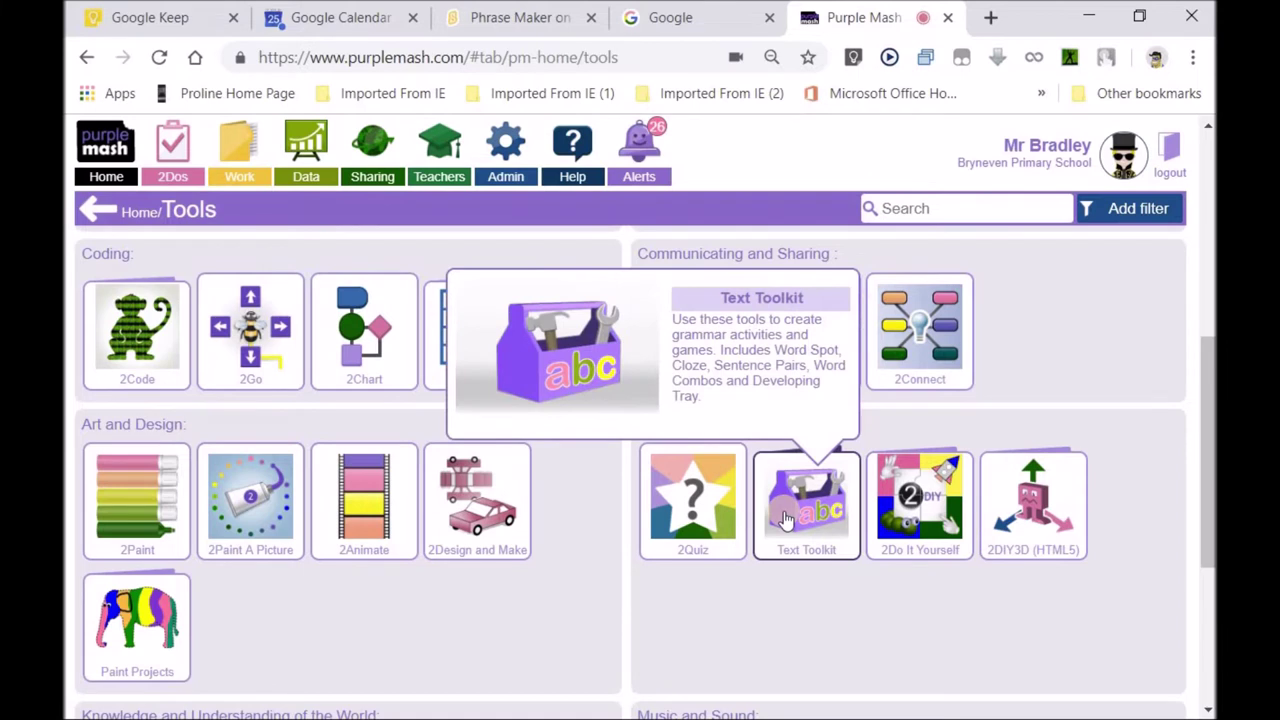
mouse_move(912, 355)
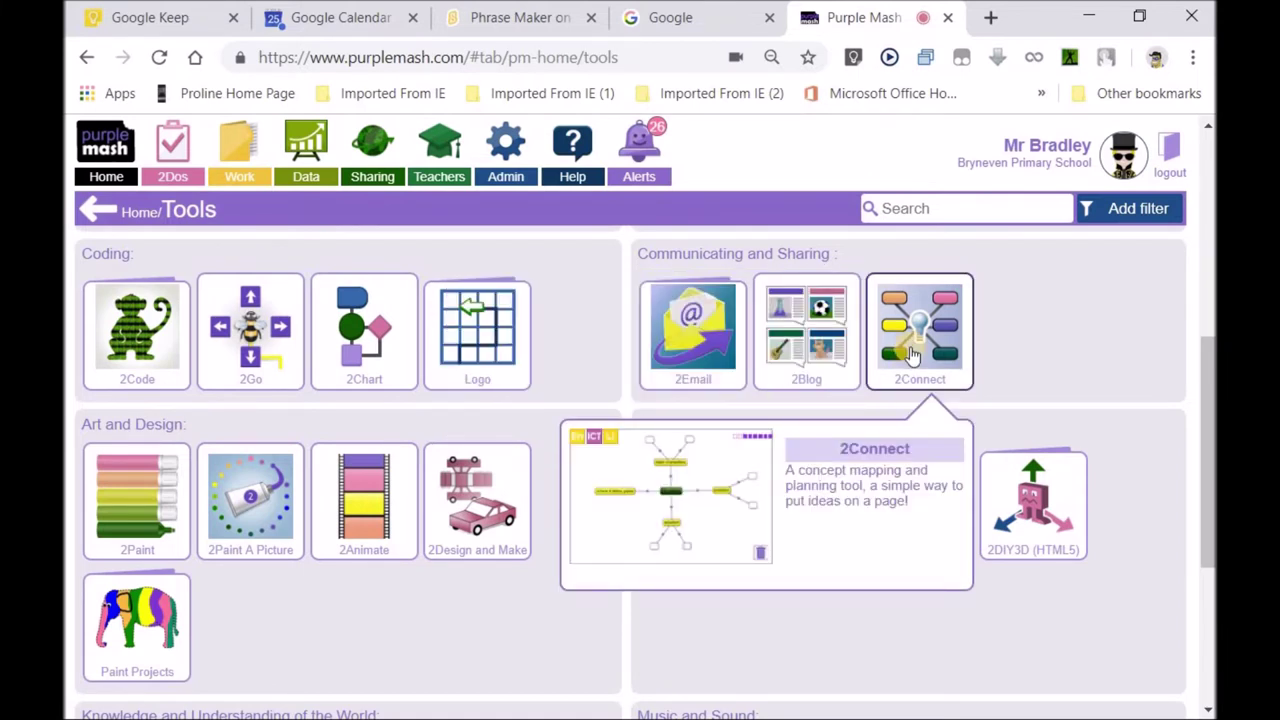
mouse_move(698, 333)
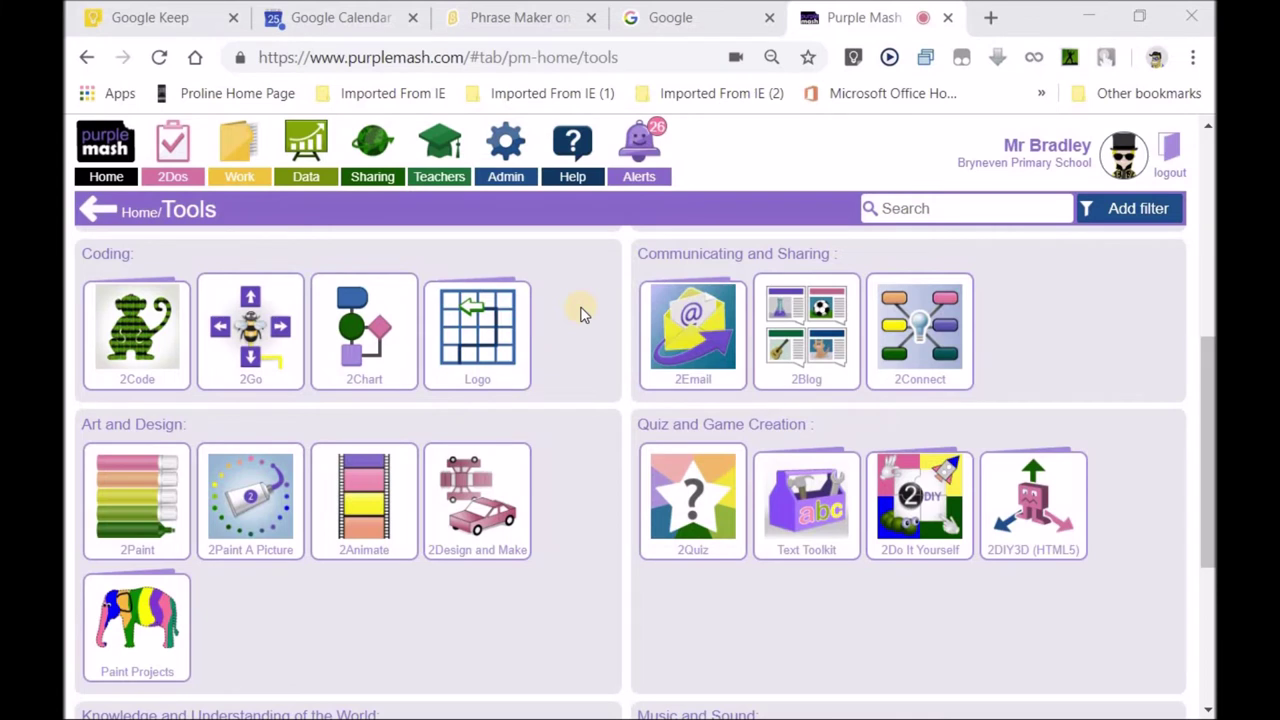
mouse_move(693, 522)
Step: Open the Sharing menu and list the shared blogs instead of display boards
mouse_move(645, 507)
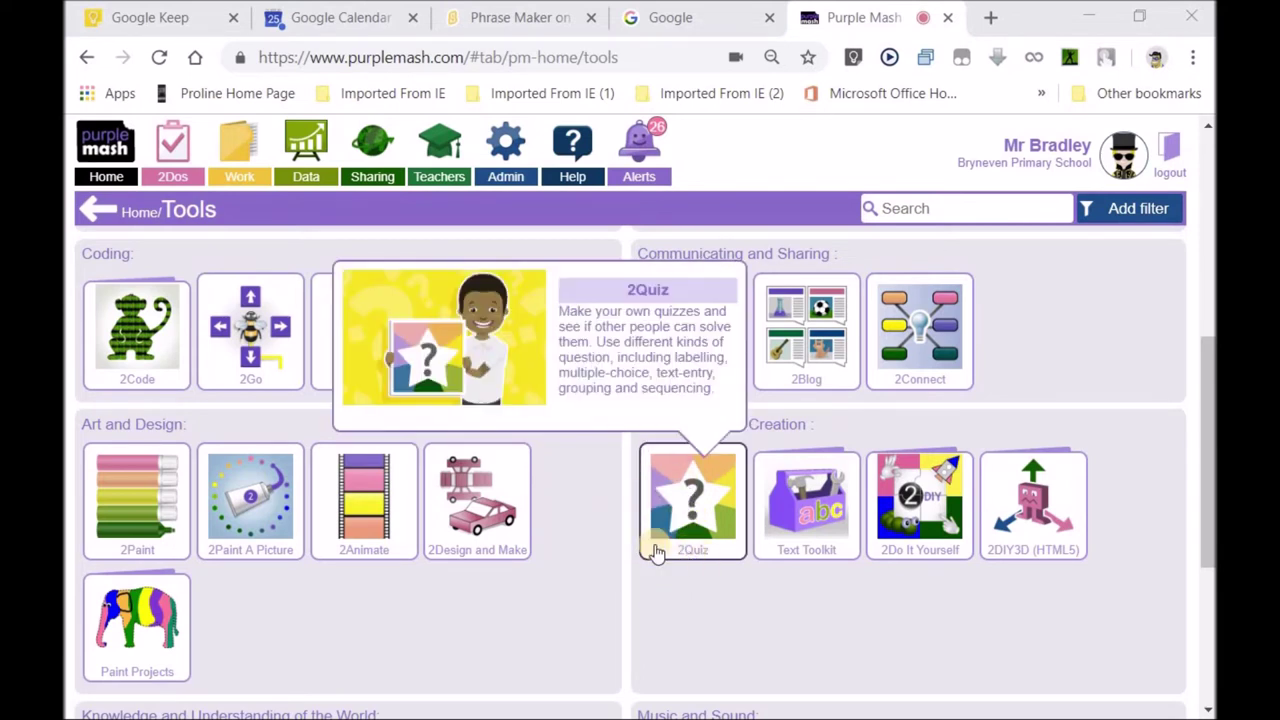
mouse_move(460, 283)
mouse_move(372, 176)
click(229, 231)
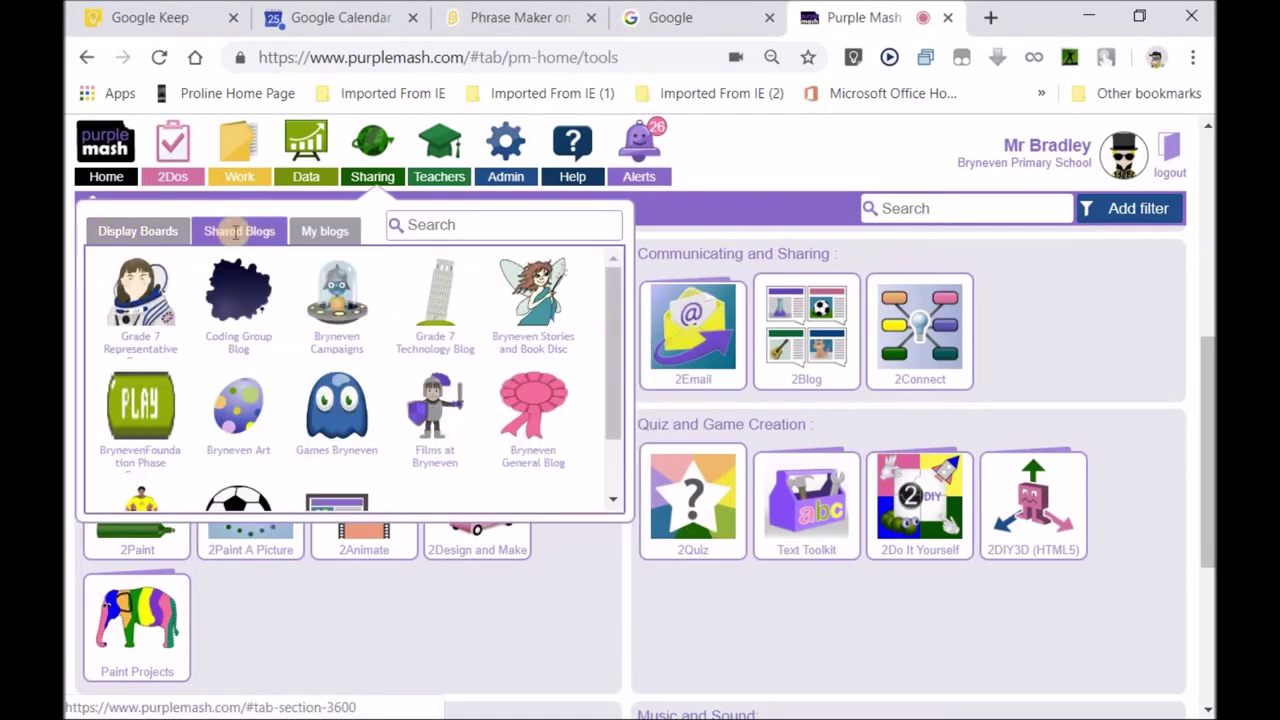
Step: View the Grade 7 Technology Blog, then return to the shared blogs and open Games Bryneven
mouse_move(246, 300)
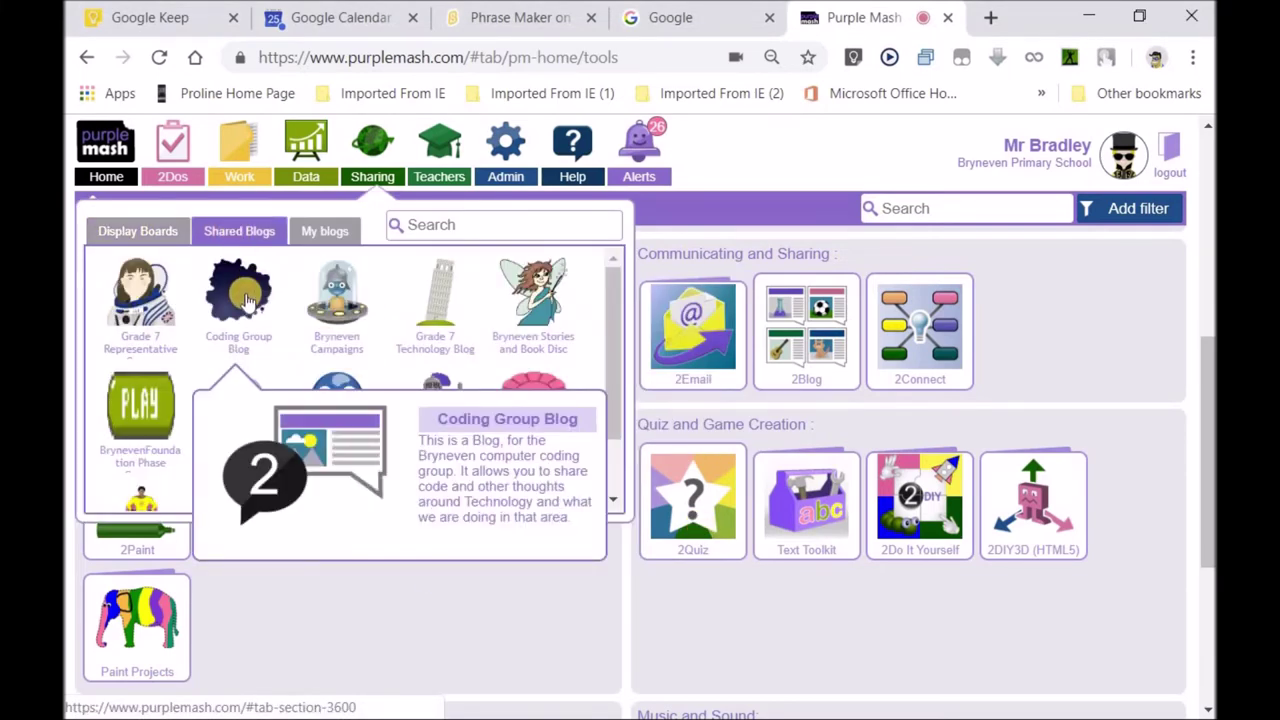
mouse_move(353, 302)
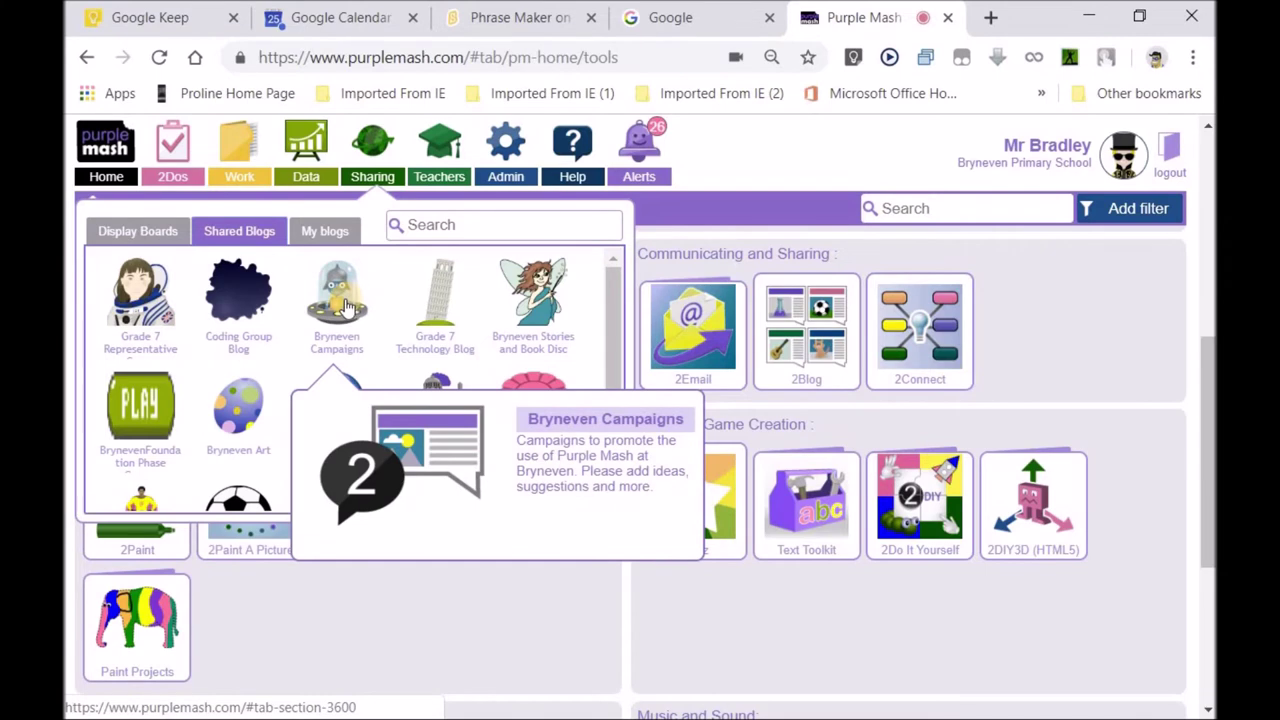
mouse_move(430, 328)
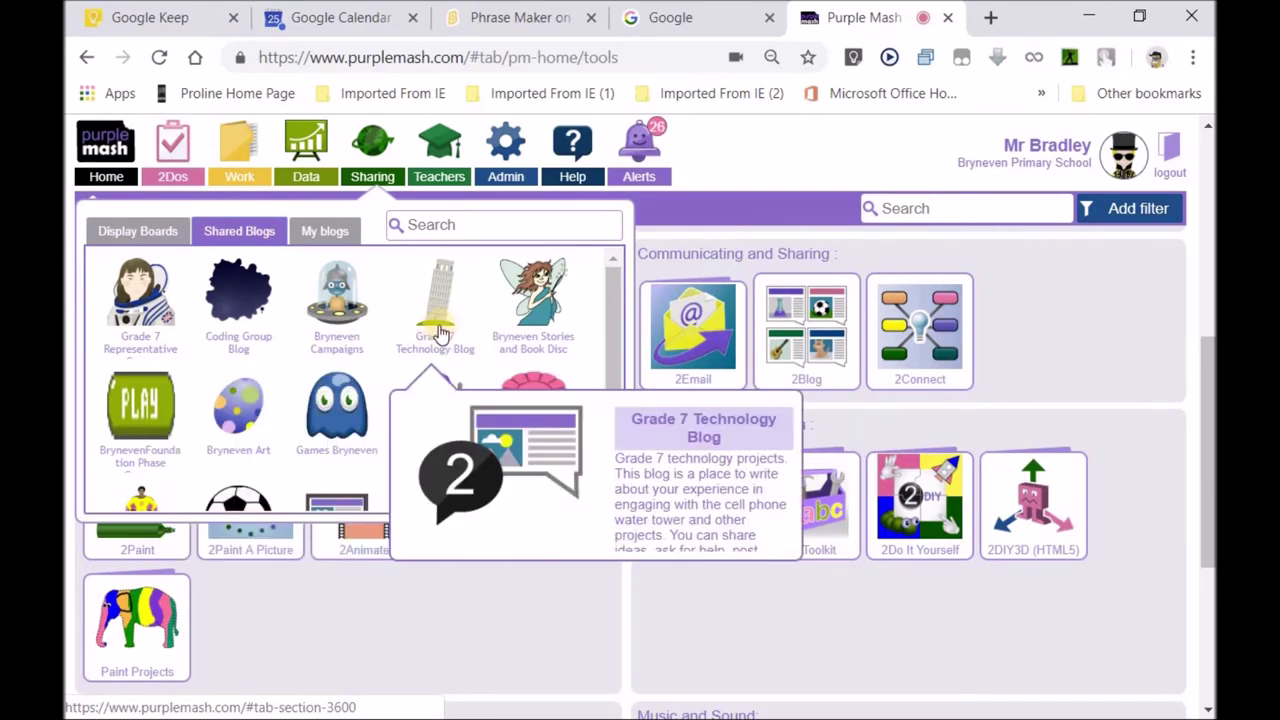
click(440, 332)
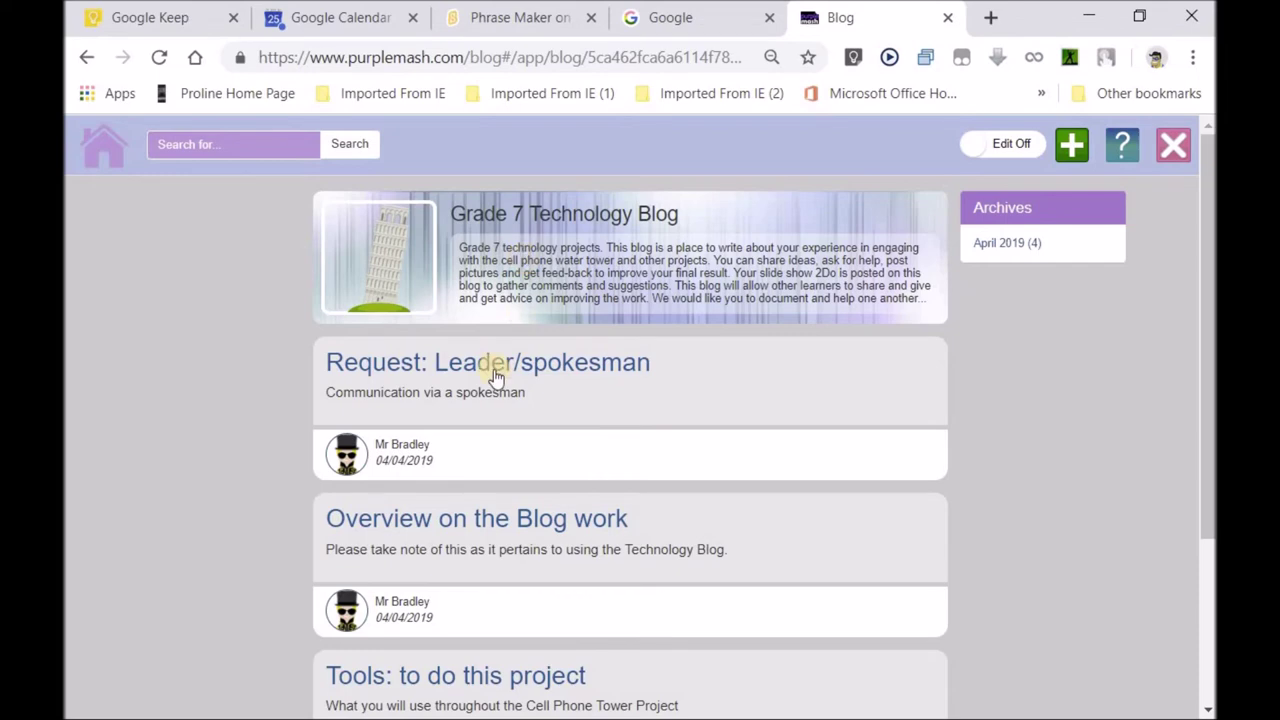
key(alt+Left)
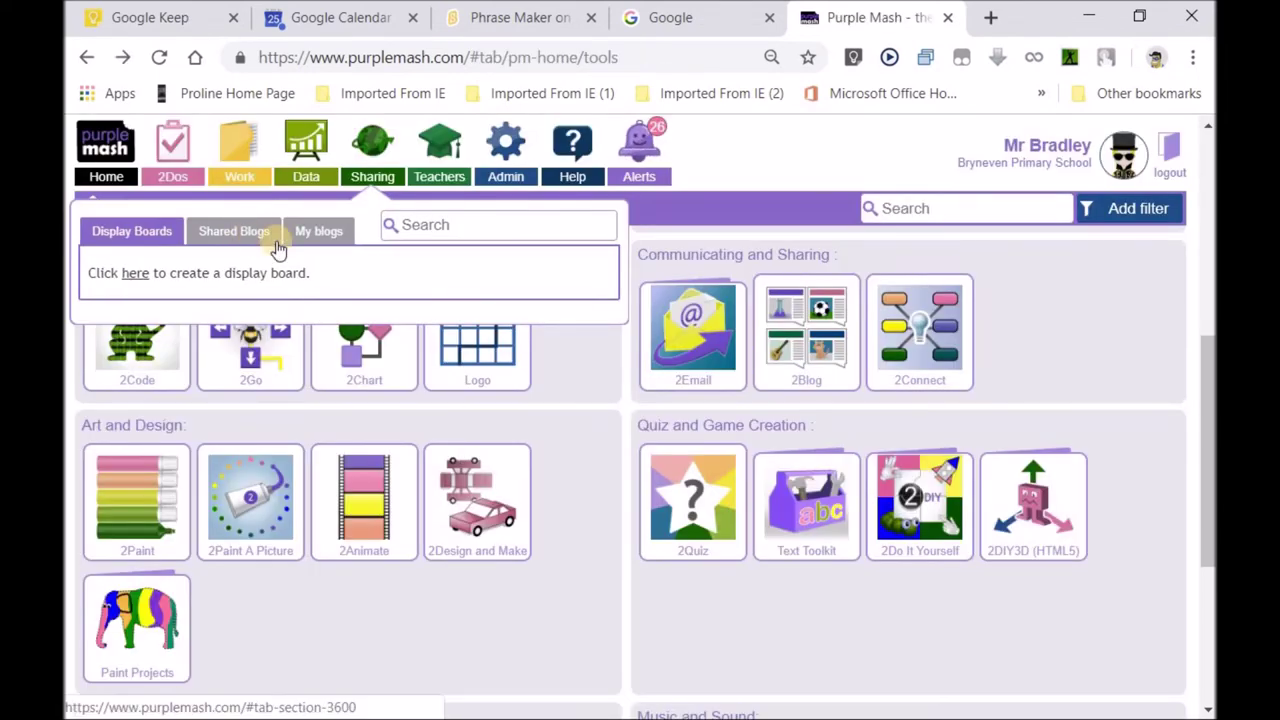
click(222, 231)
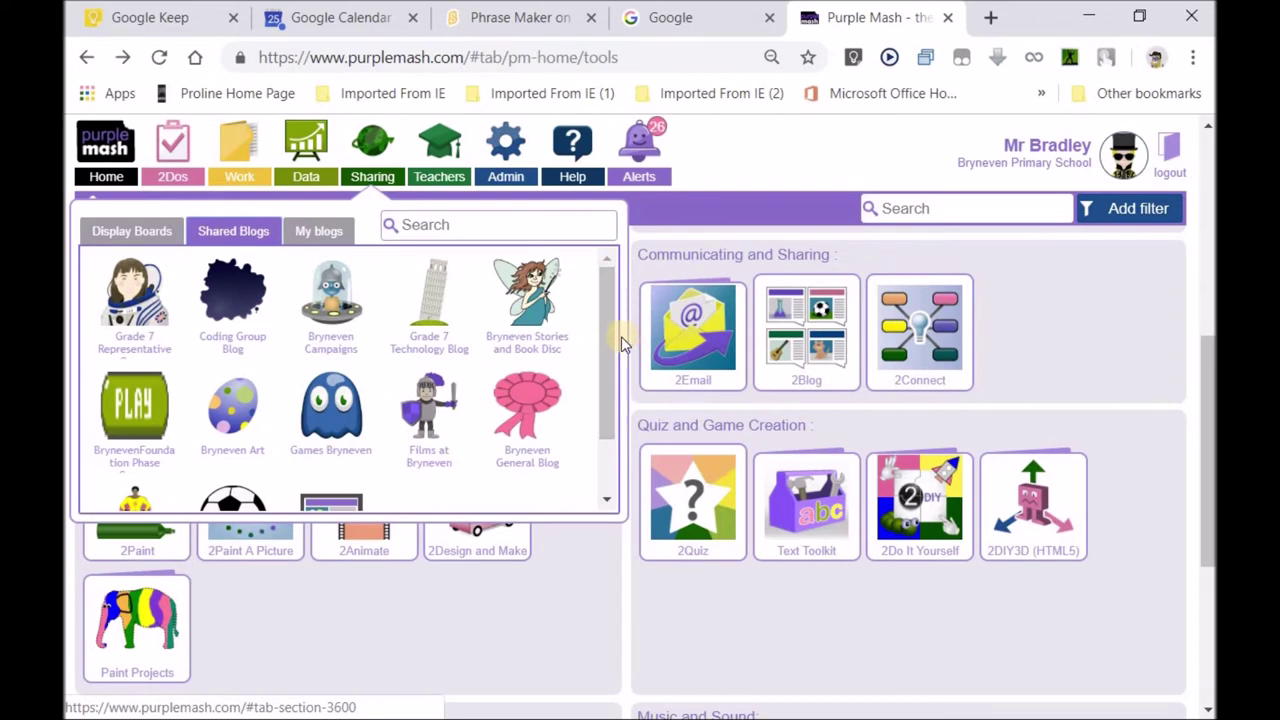
click(322, 402)
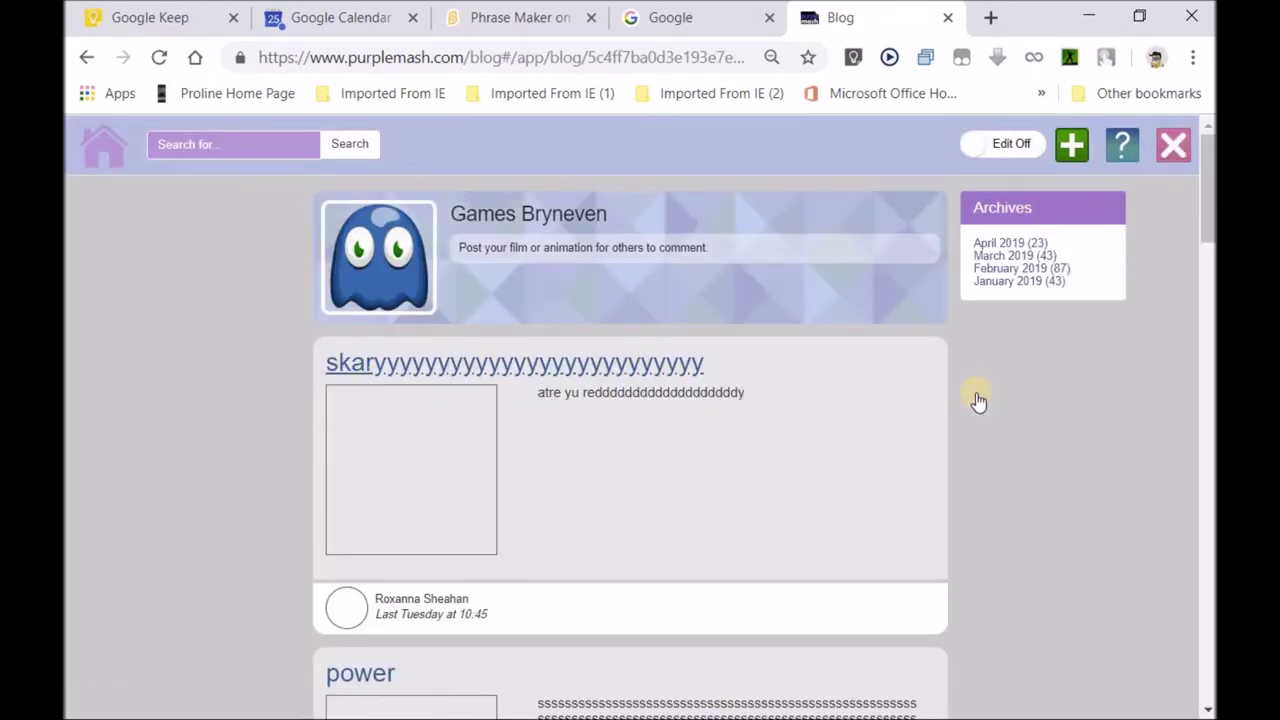
Step: Scroll through the Games Bryneven posts, open the 'run' post and launch its embedded game
scroll(763, 450, down, 5)
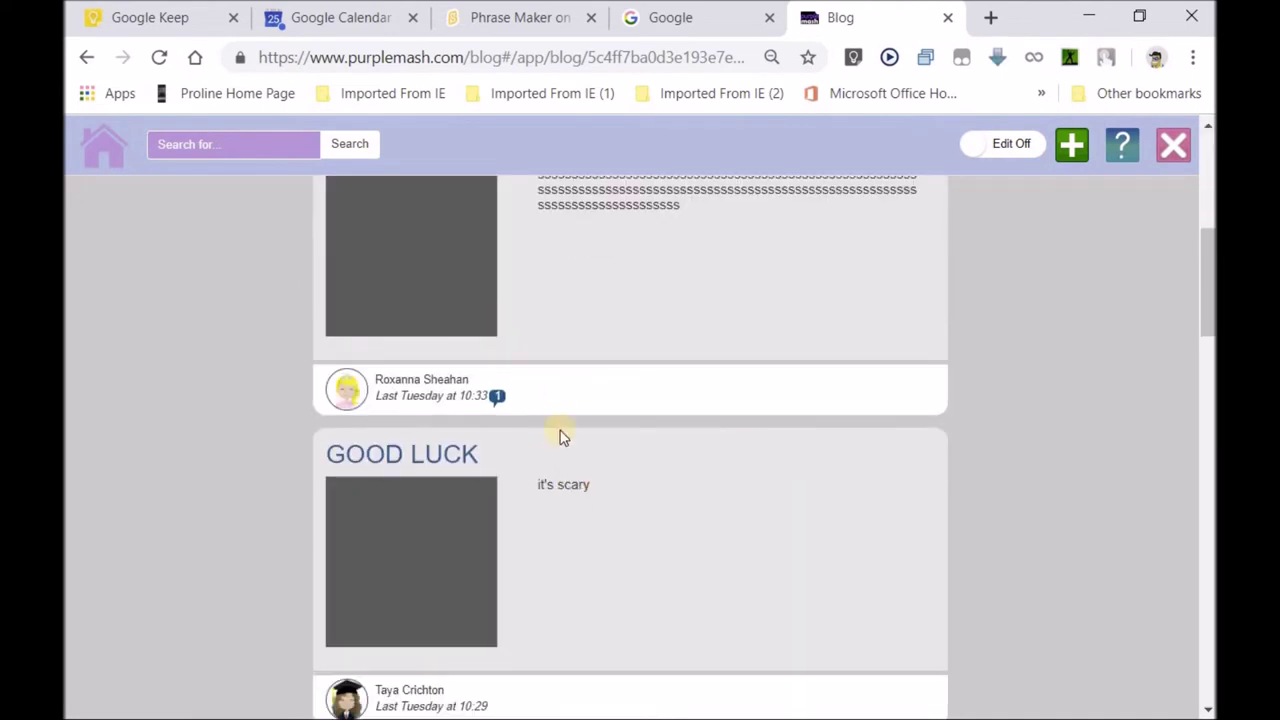
scroll(540, 468, down, 5)
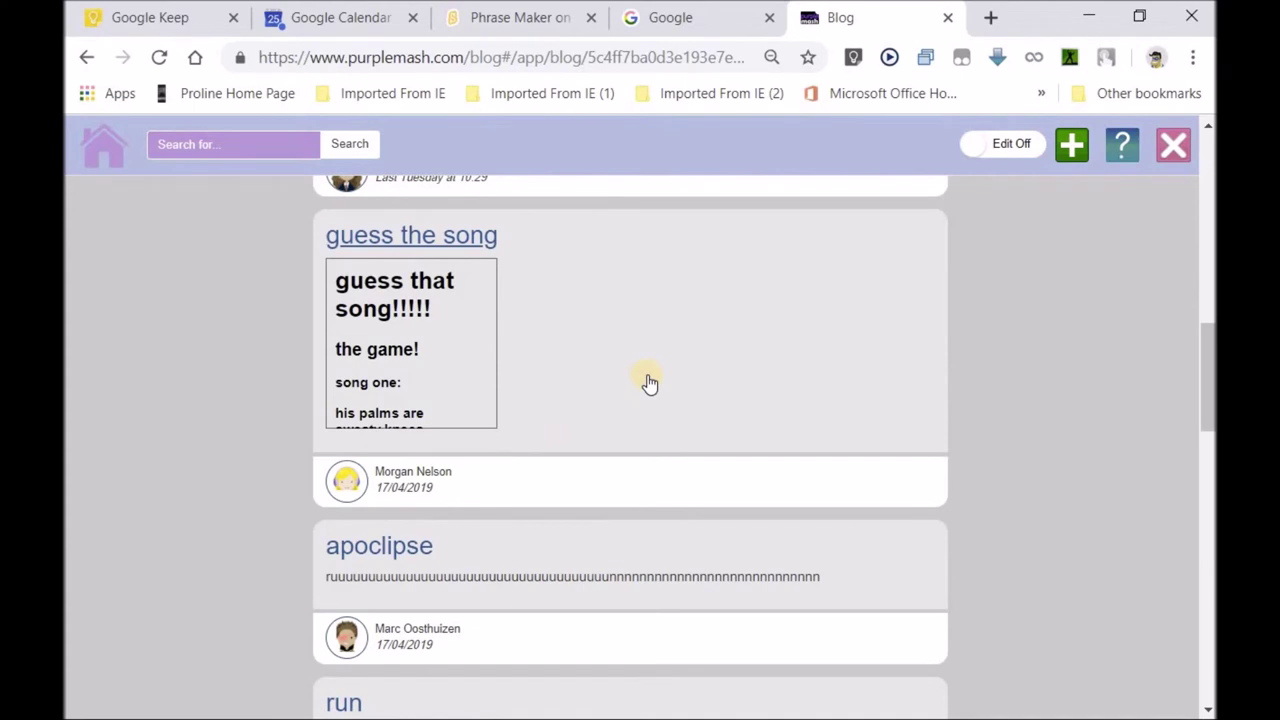
scroll(680, 371, up, 5)
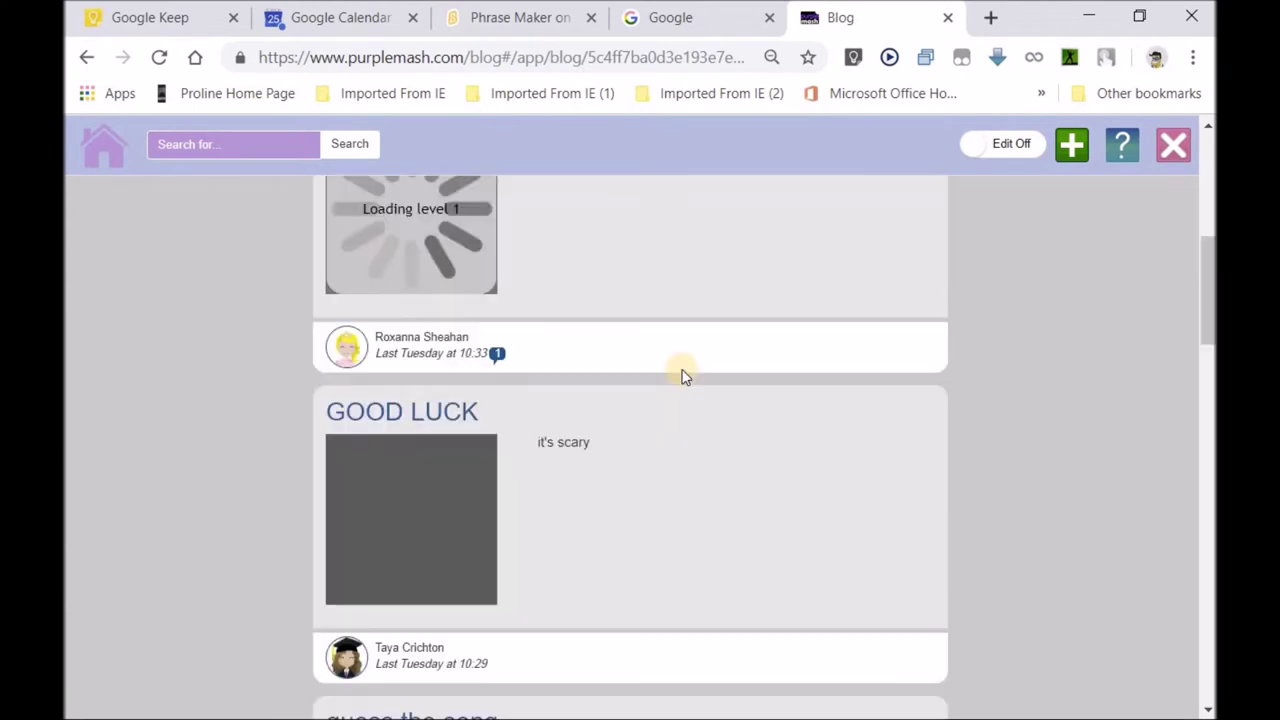
scroll(400, 425, down, 9)
click(392, 416)
scroll(392, 416, up, 5)
scroll(392, 416, down, 10)
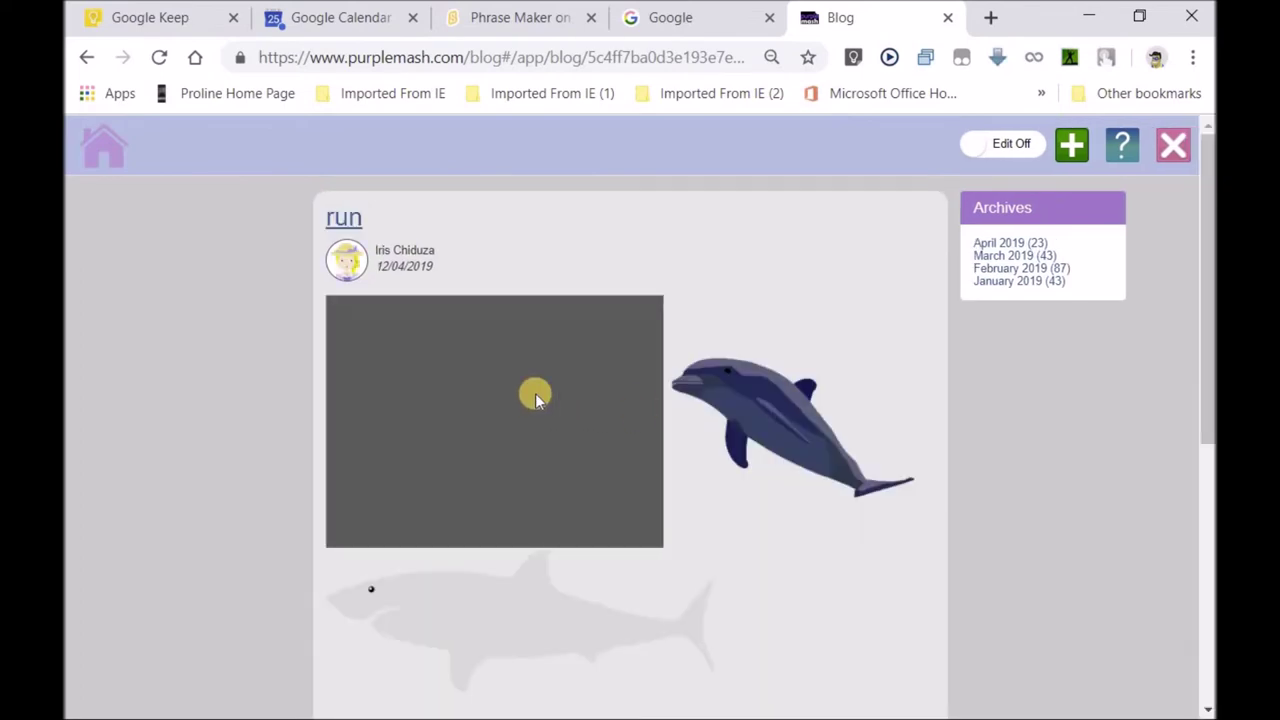
click(480, 391)
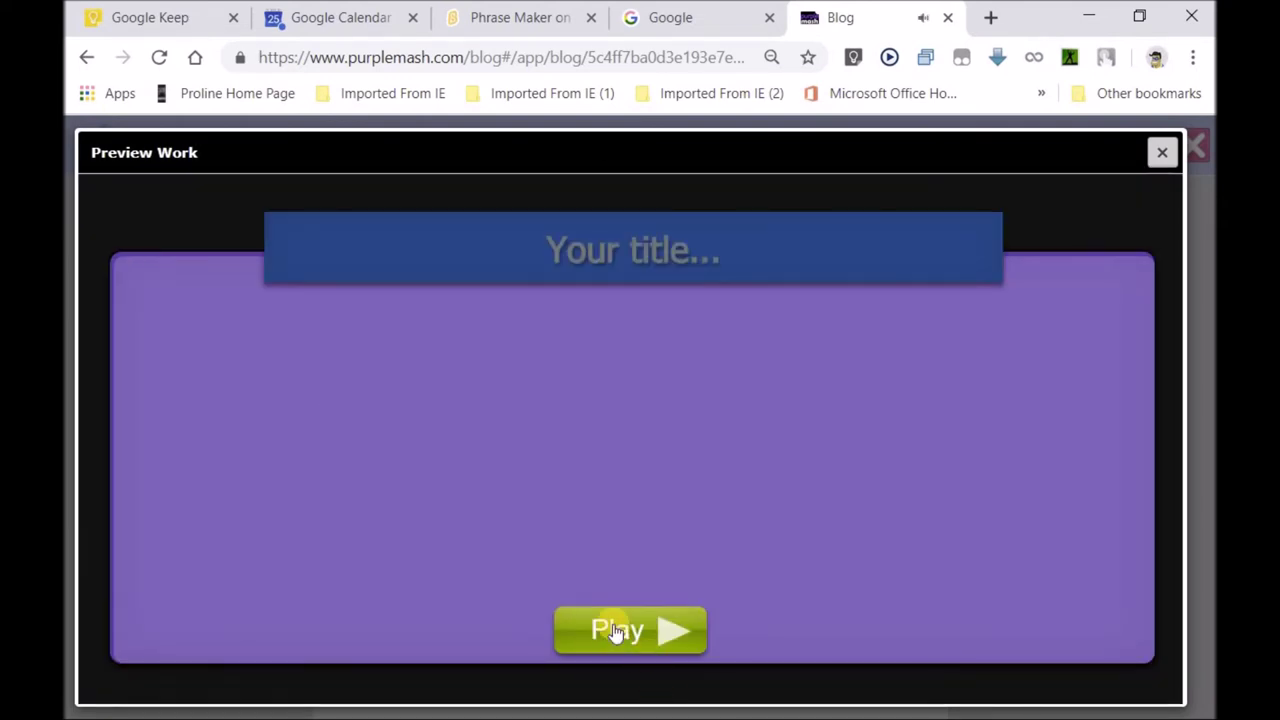
Step: Play the underwater game, steering the swimmer toward a treasure chest, then close the preview
click(613, 626)
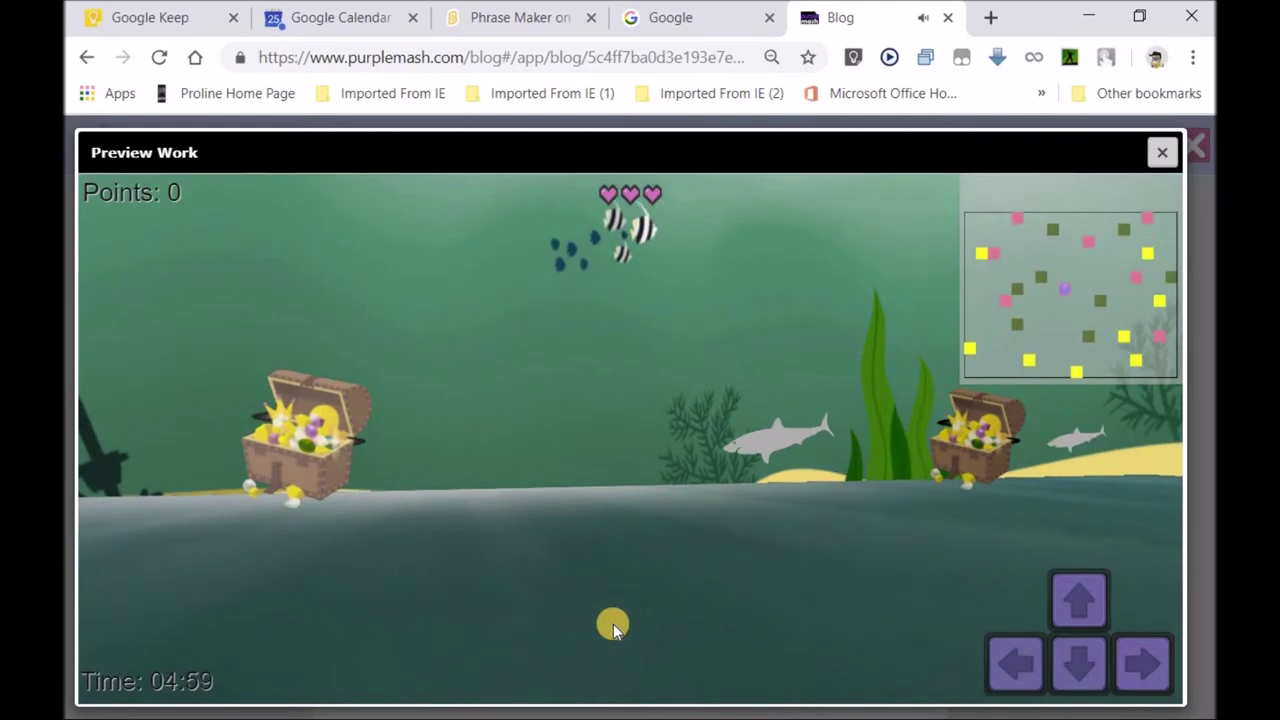
key(Left)
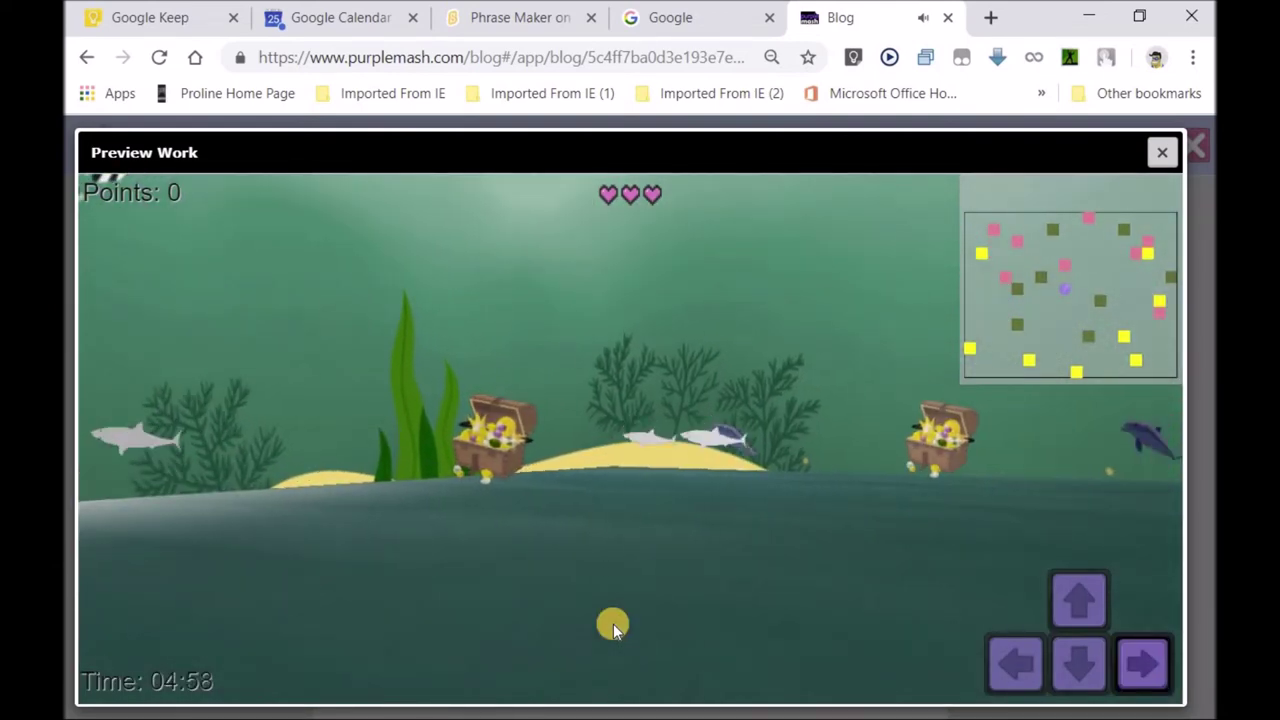
key(Right)
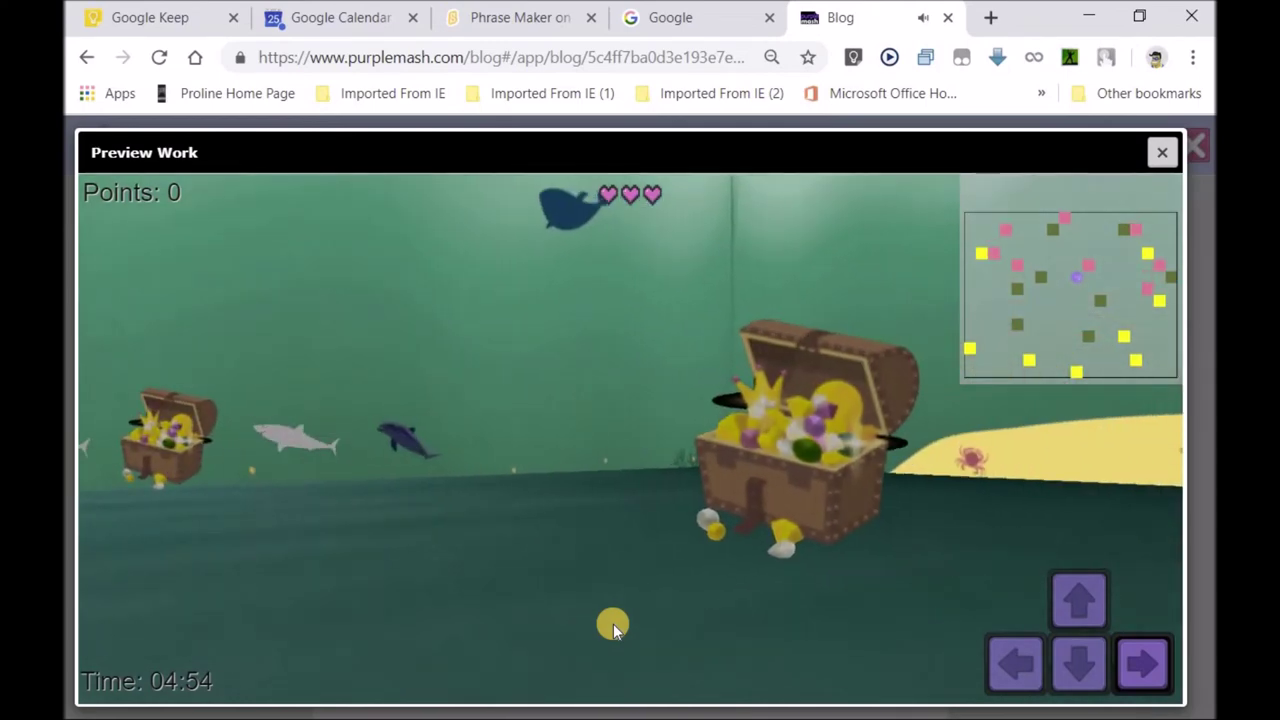
key(Up)
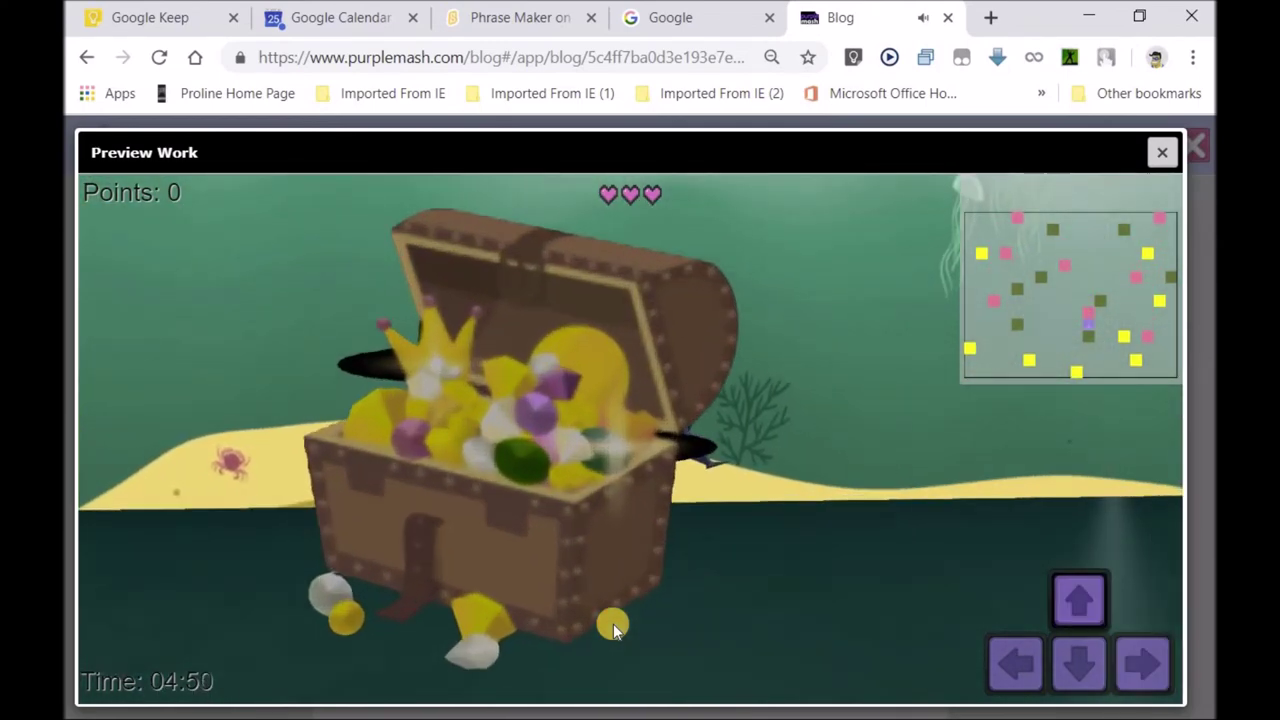
key(Left)
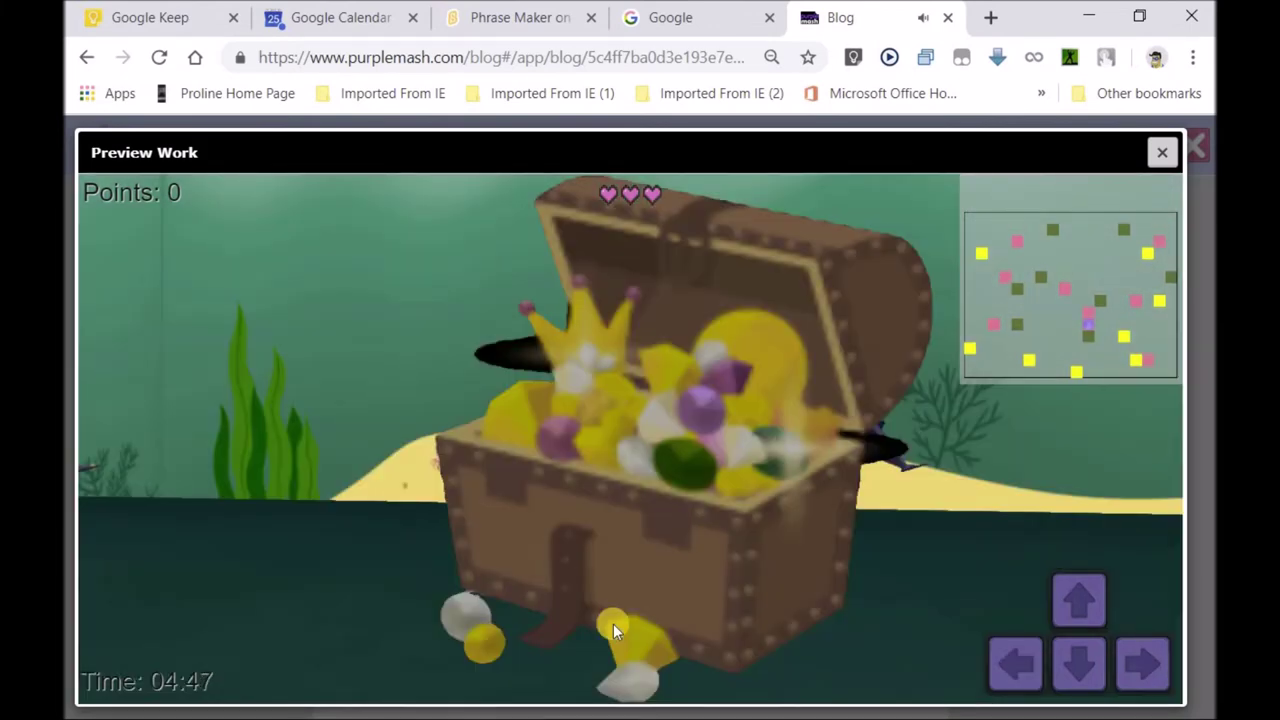
key(Up)
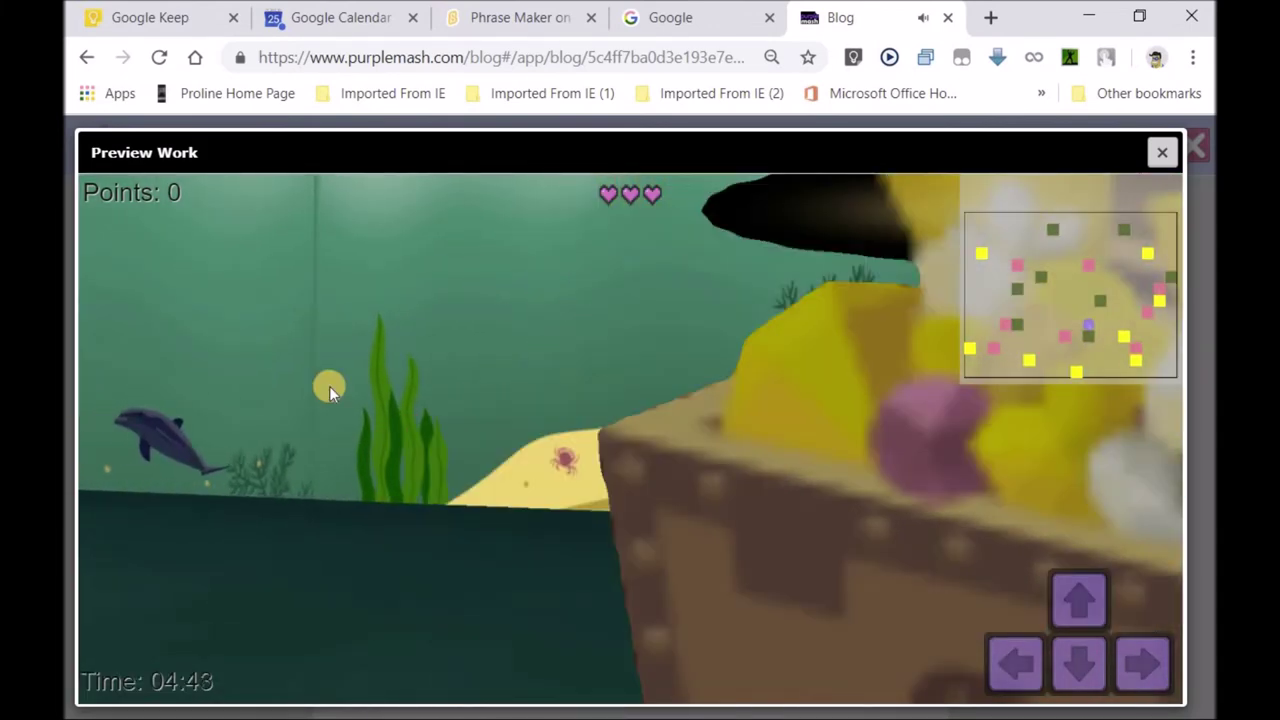
click(1165, 151)
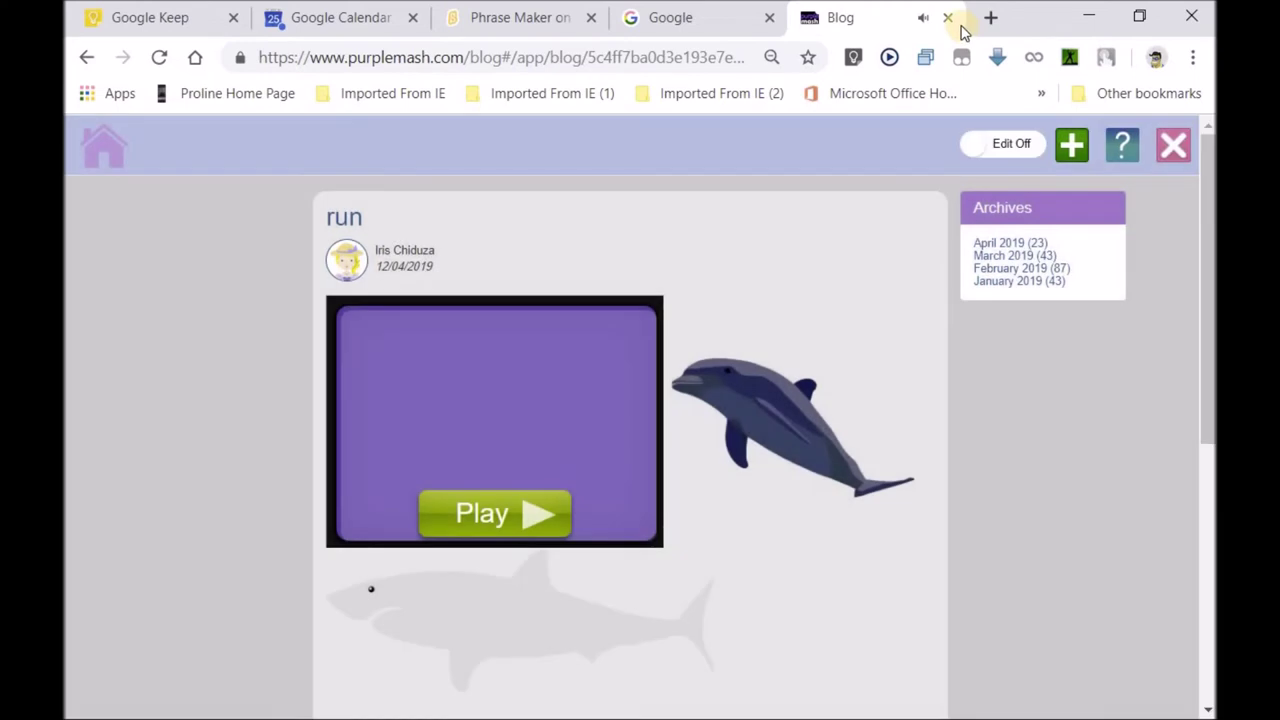
Step: Return from the blog to the Tools page, scroll to English and Maths, and open 2Design and Make's details
click(80, 57)
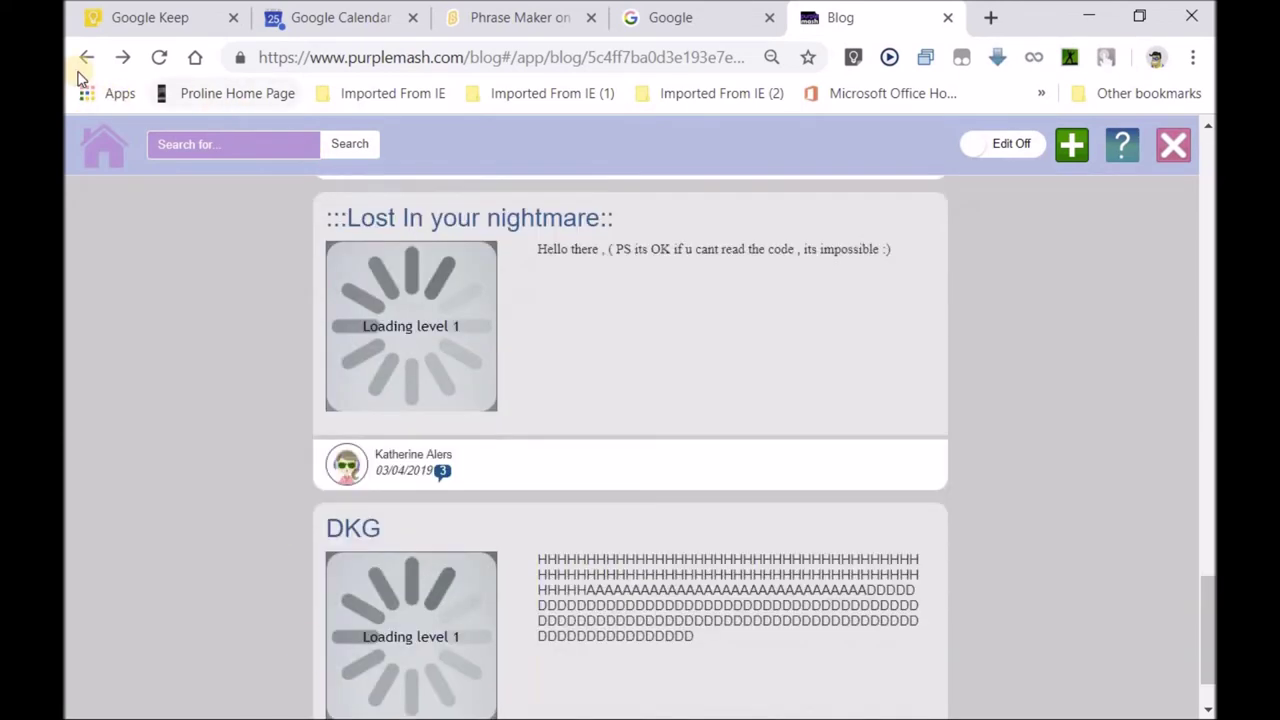
click(83, 58)
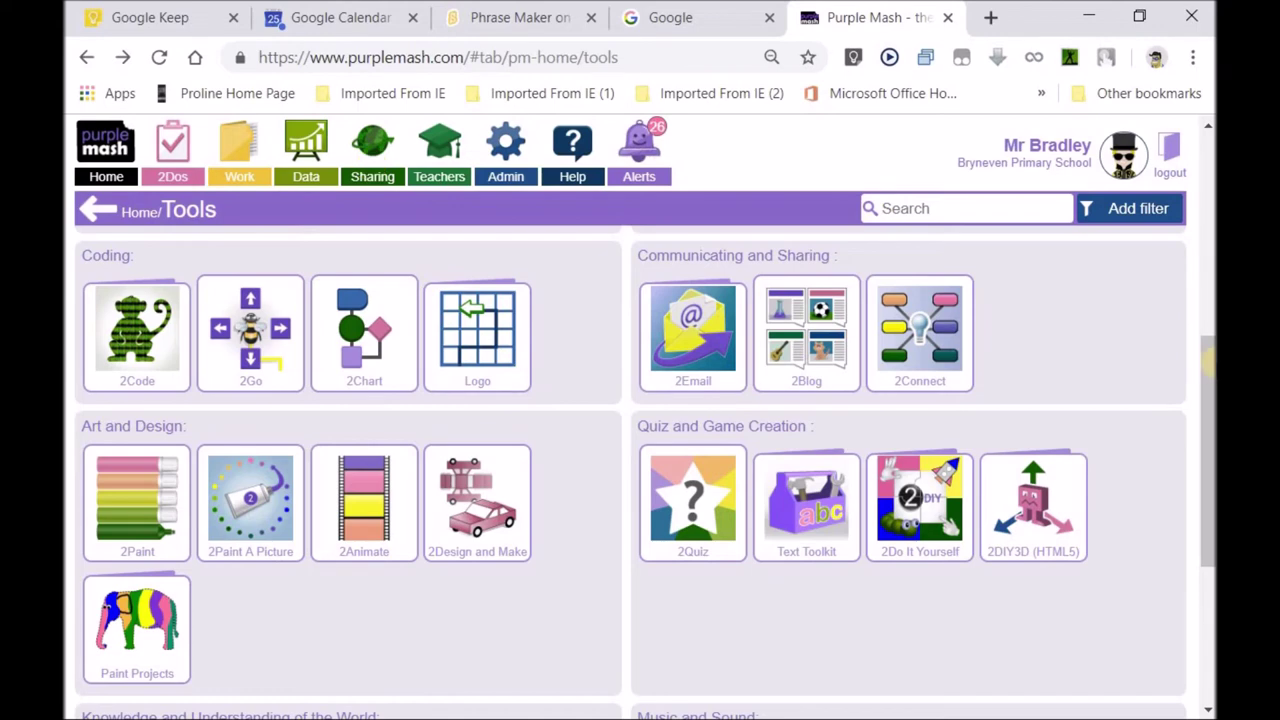
drag(1208, 365, 1208, 250)
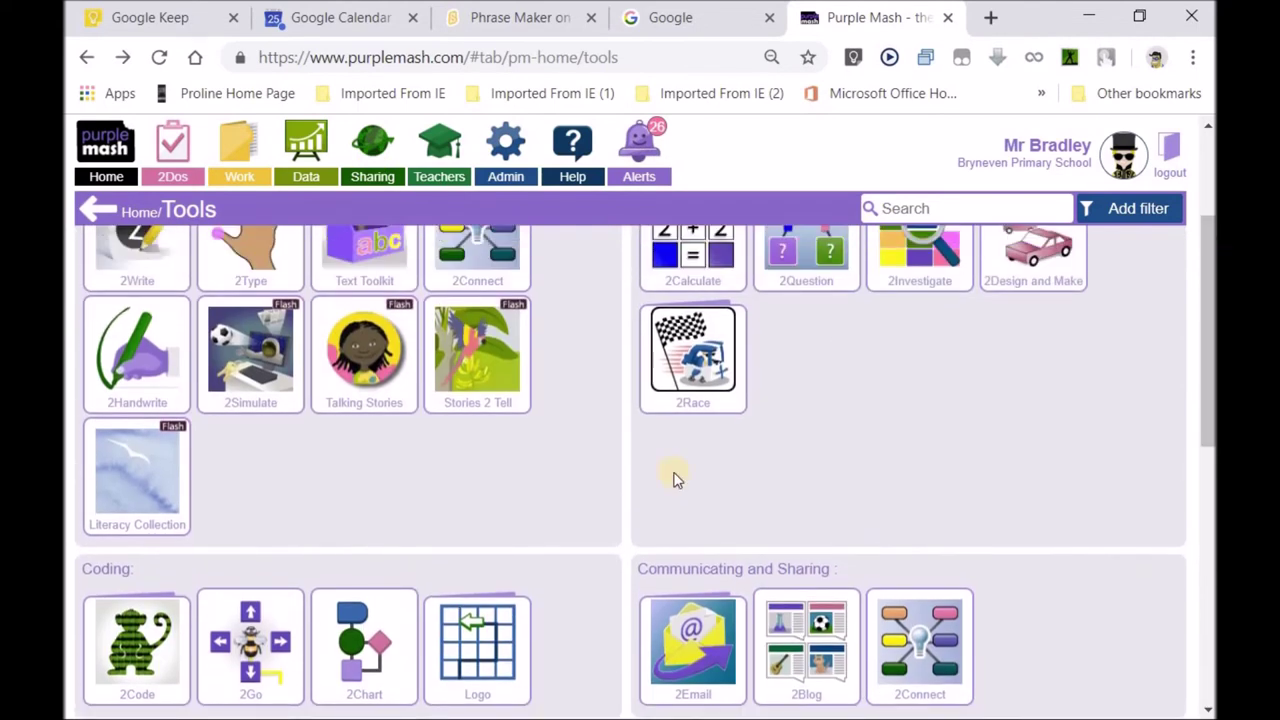
drag(1209, 366, 1206, 272)
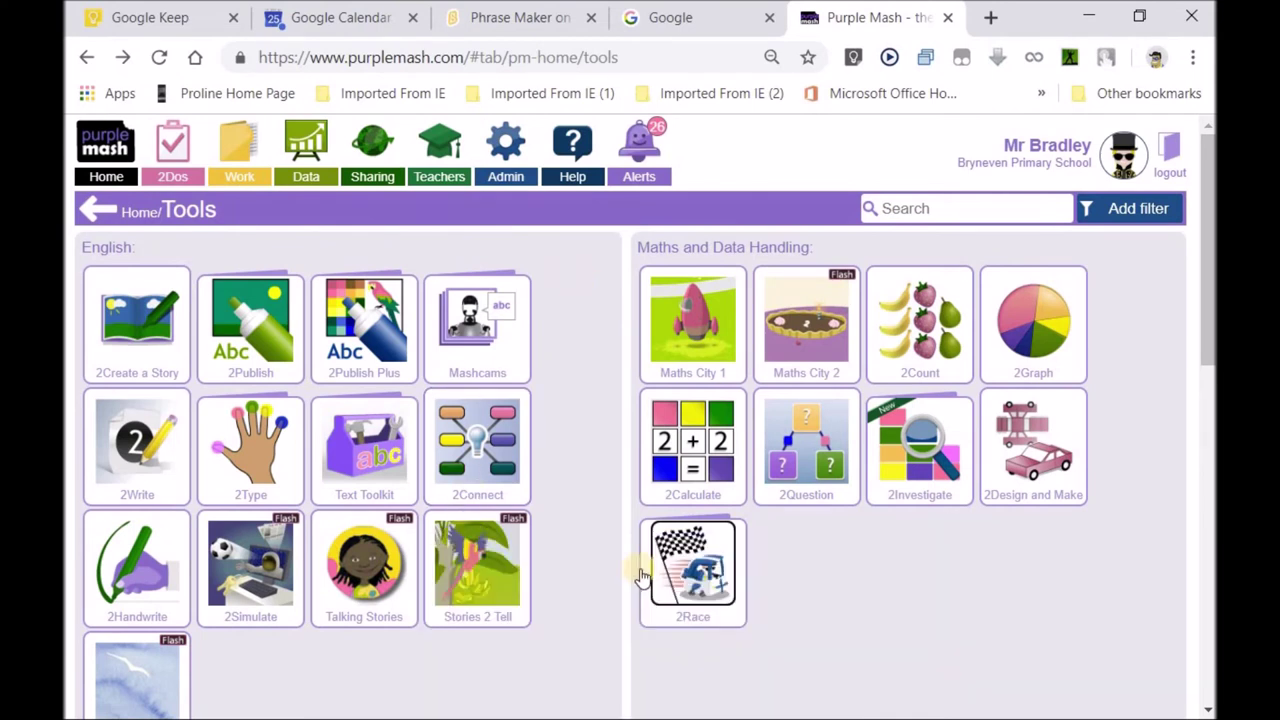
drag(1205, 338, 1209, 348)
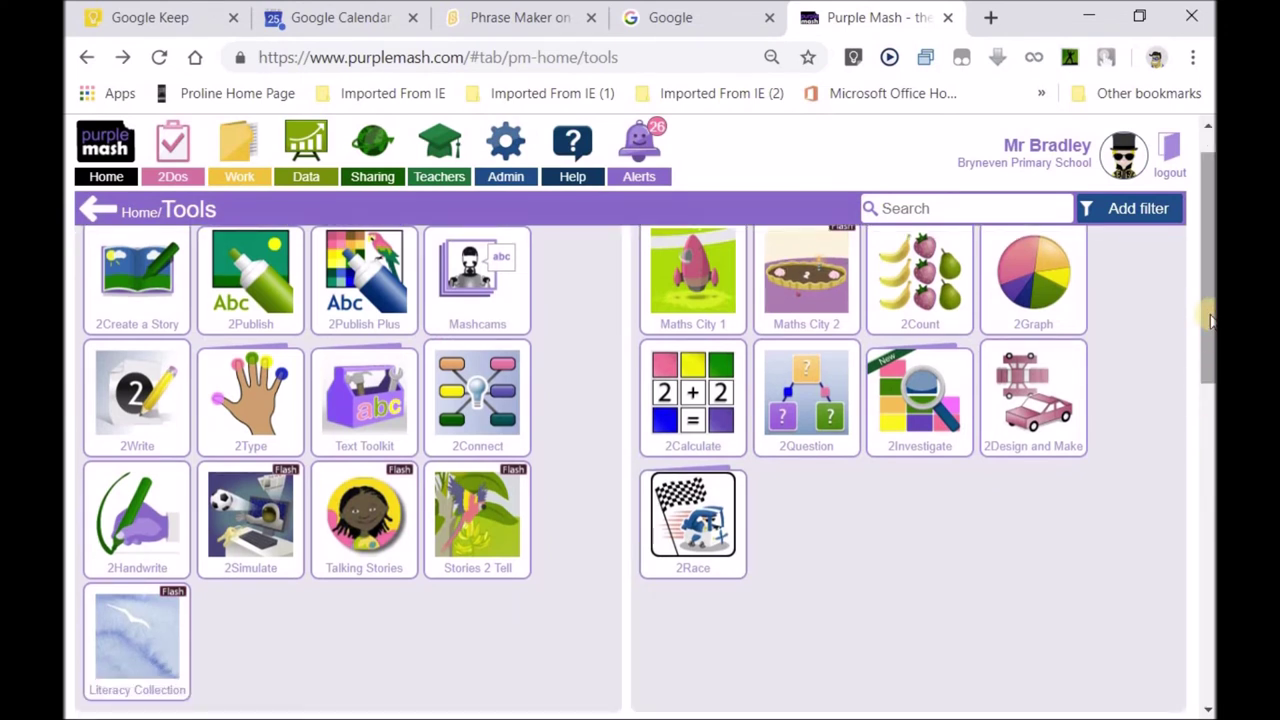
click(1030, 398)
Step: Launch 2Design and Make, pick the green car, and drag the windscreen corners into an upright cab
click(549, 549)
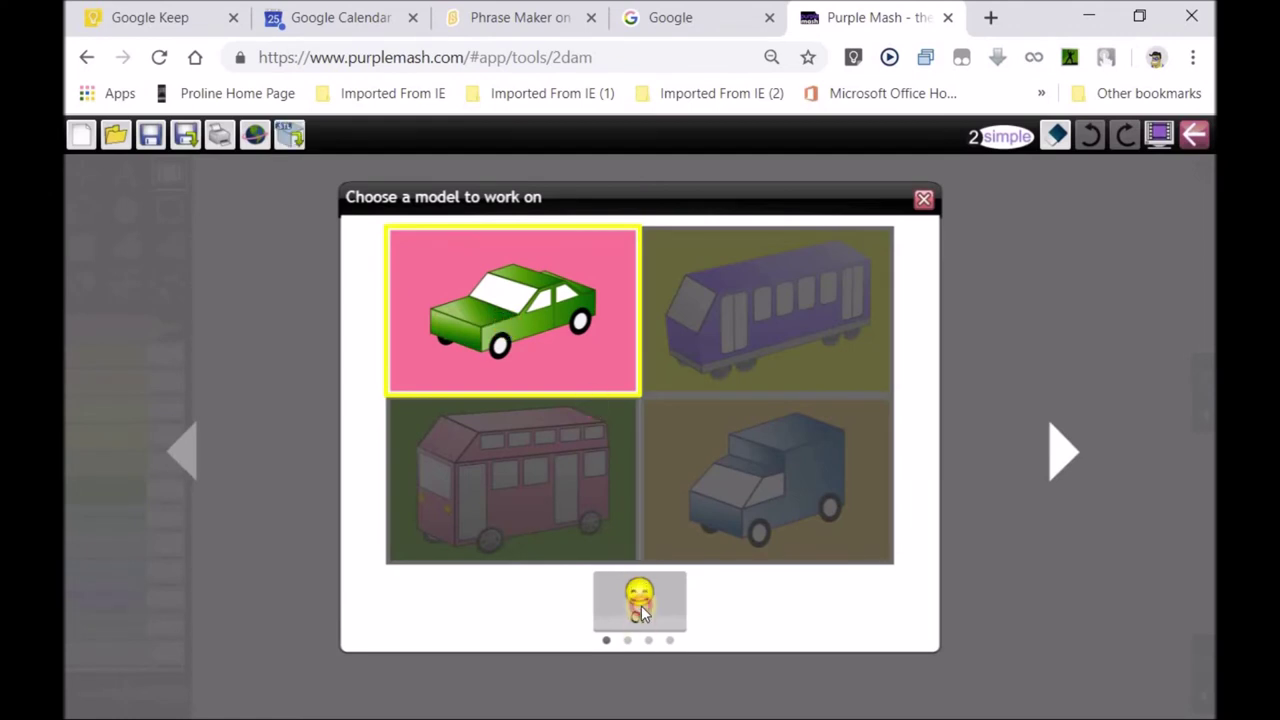
click(641, 605)
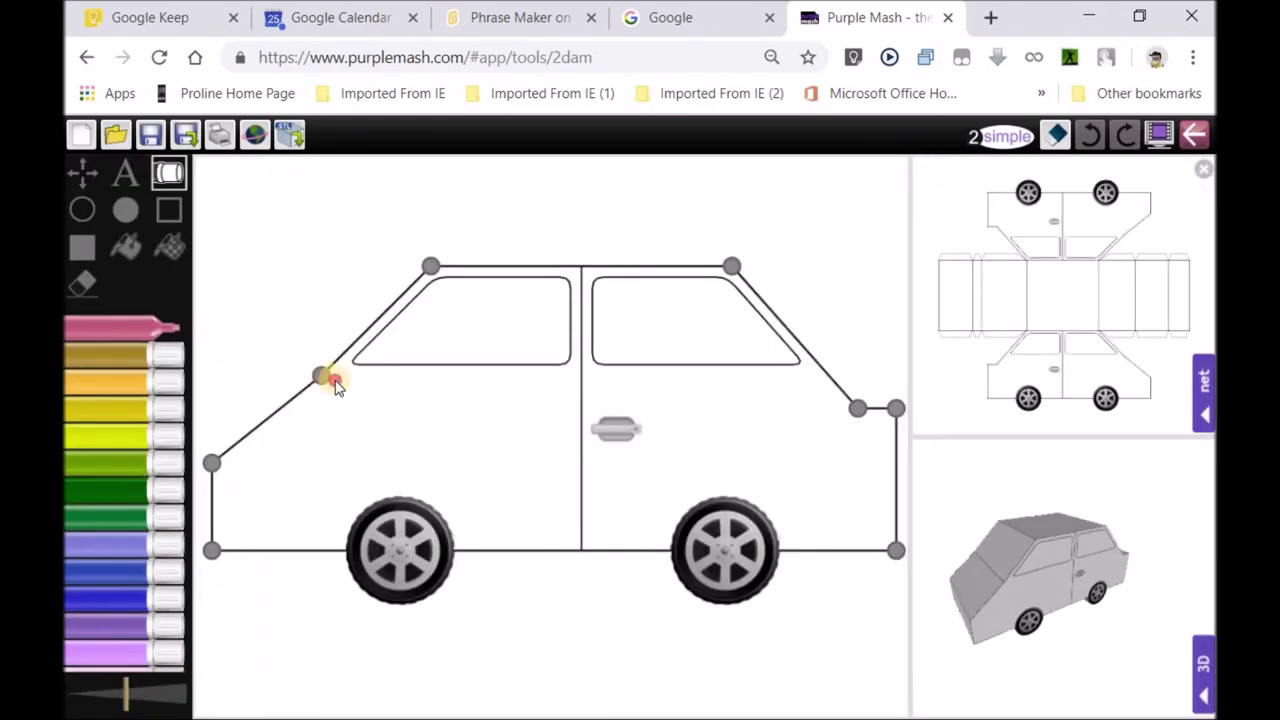
drag(336, 388, 433, 433)
drag(846, 409, 640, 436)
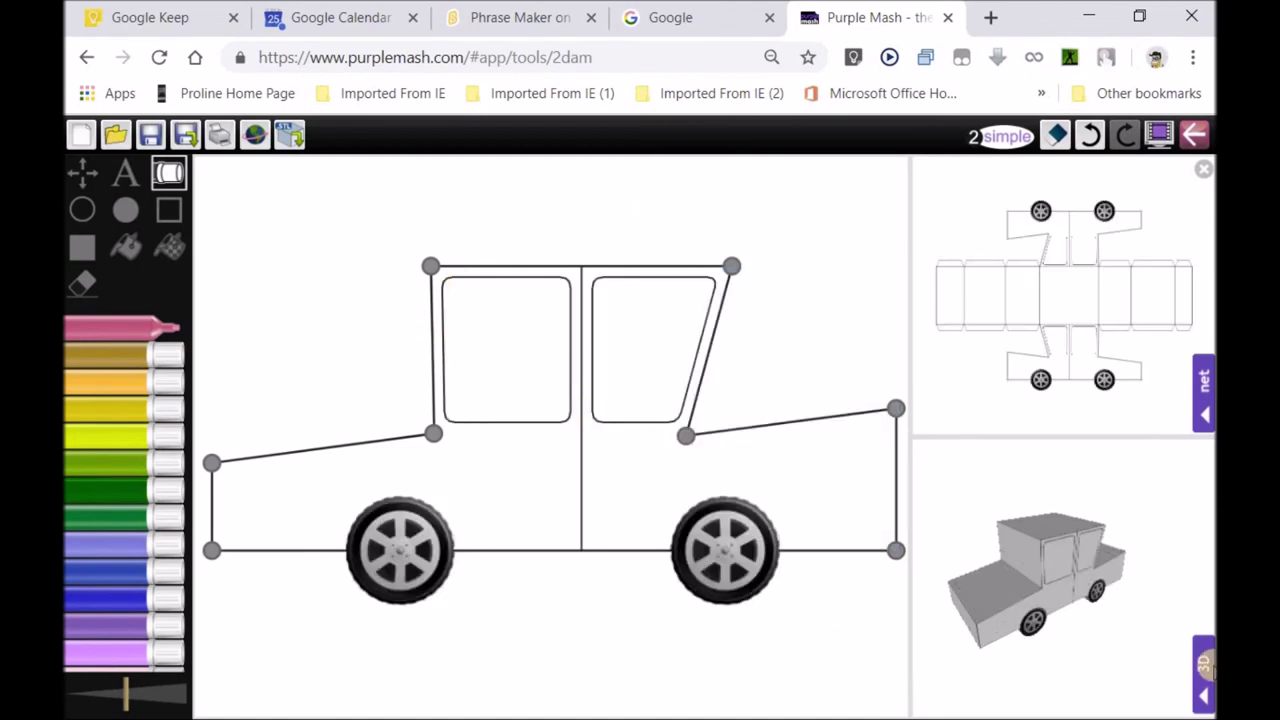
Step: Show the car in 3D and rotate it to view it from below
click(1203, 665)
drag(558, 477, 514, 377)
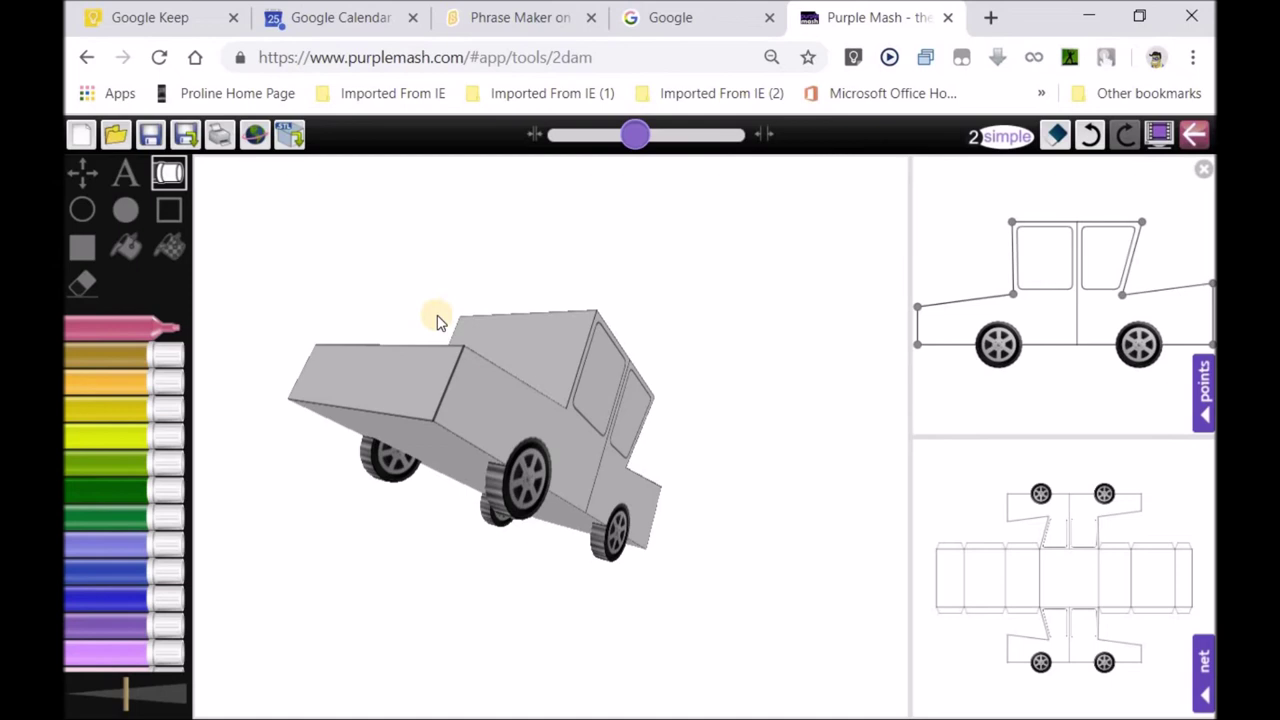
drag(414, 403, 500, 415)
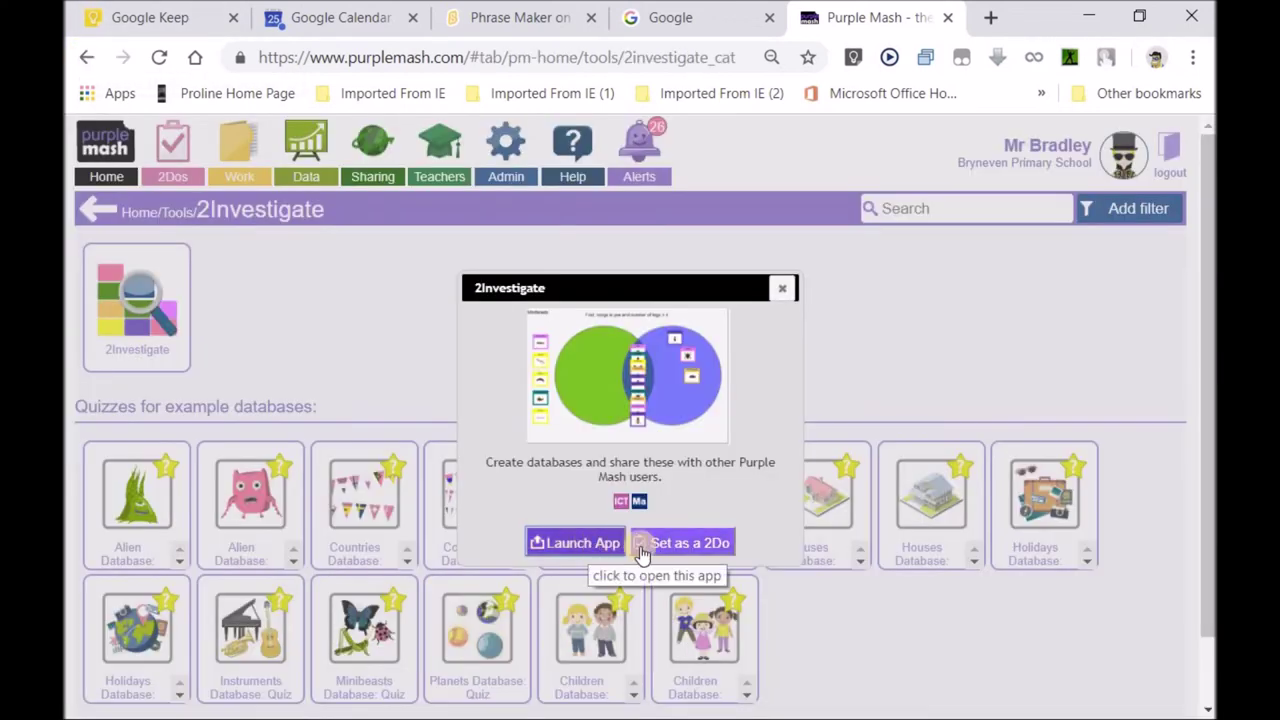
Step: Open the Countries example database, view and close the North Korea record, then bring up Charts
click(586, 542)
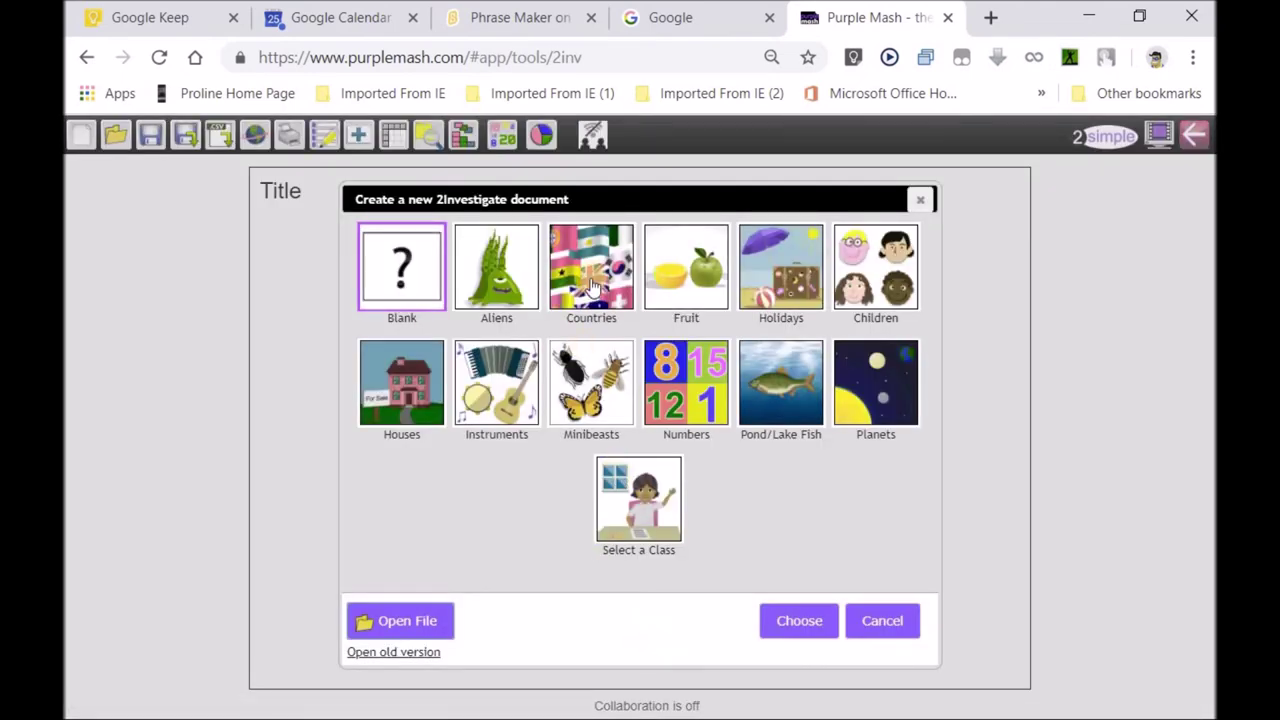
double_click(593, 287)
click(456, 470)
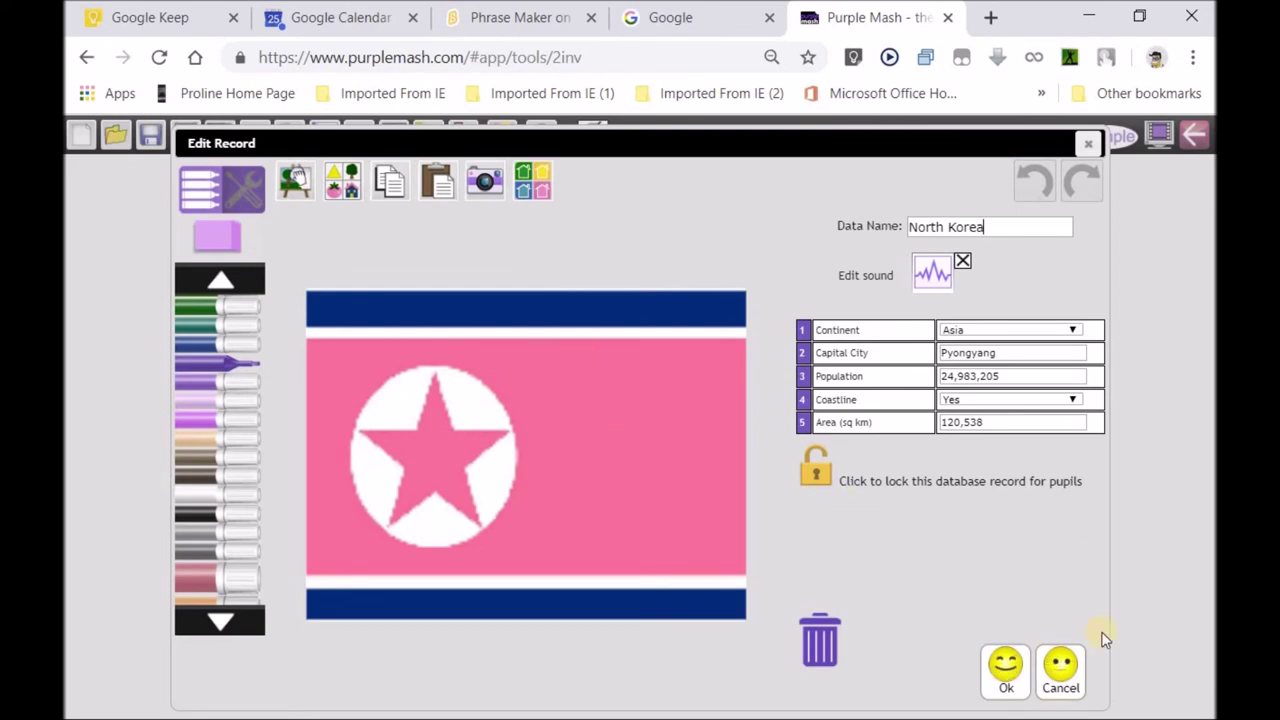
click(1060, 677)
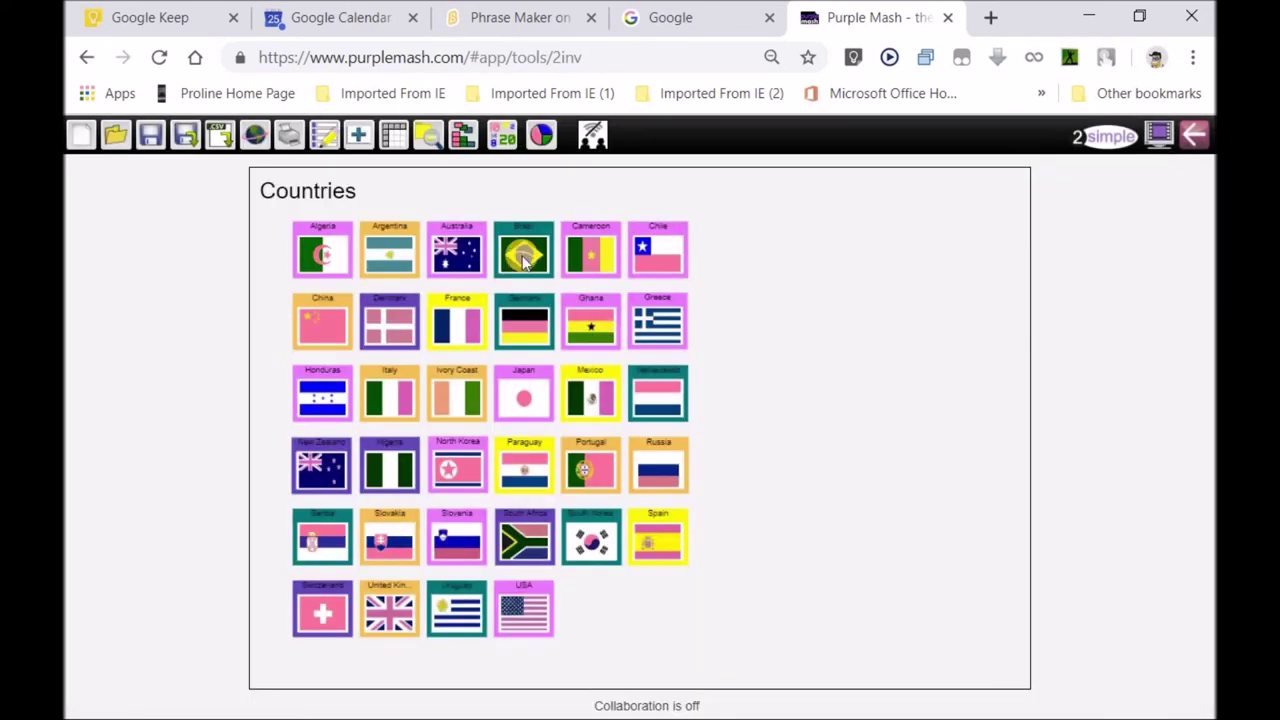
click(541, 138)
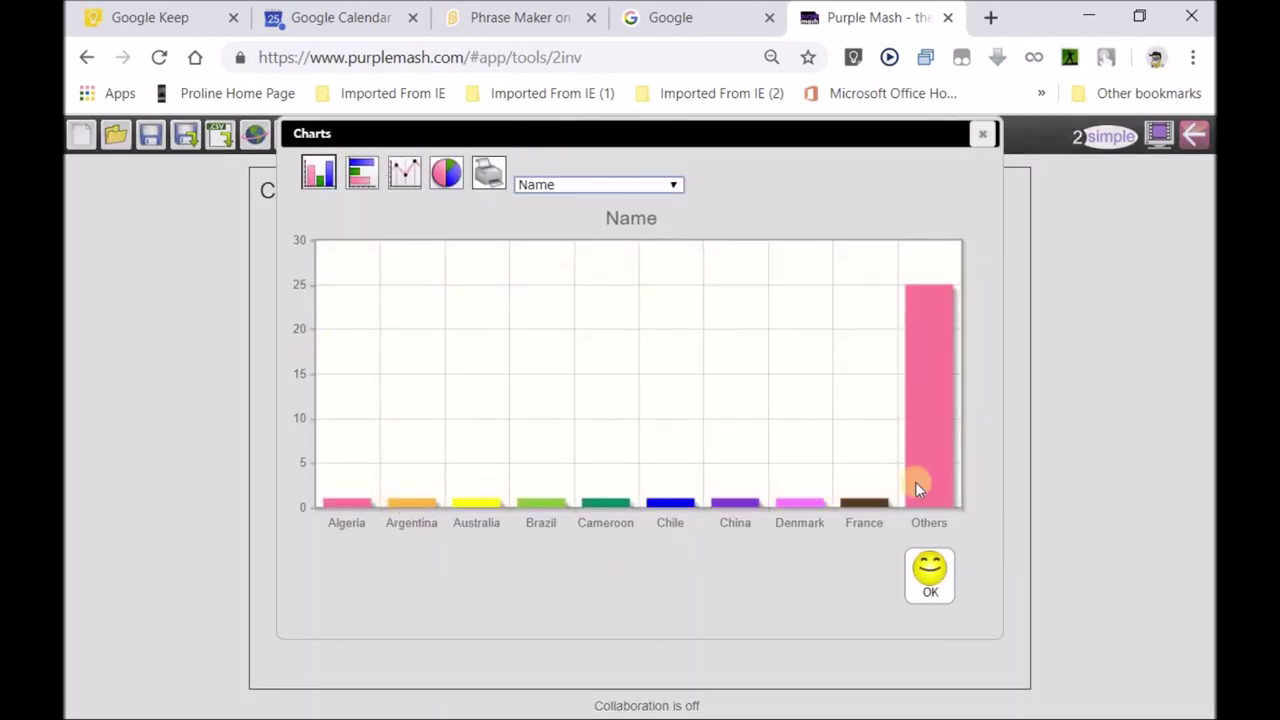
Step: Chart the countries by Continent as horizontal bars, then close the chart
click(598, 184)
click(549, 251)
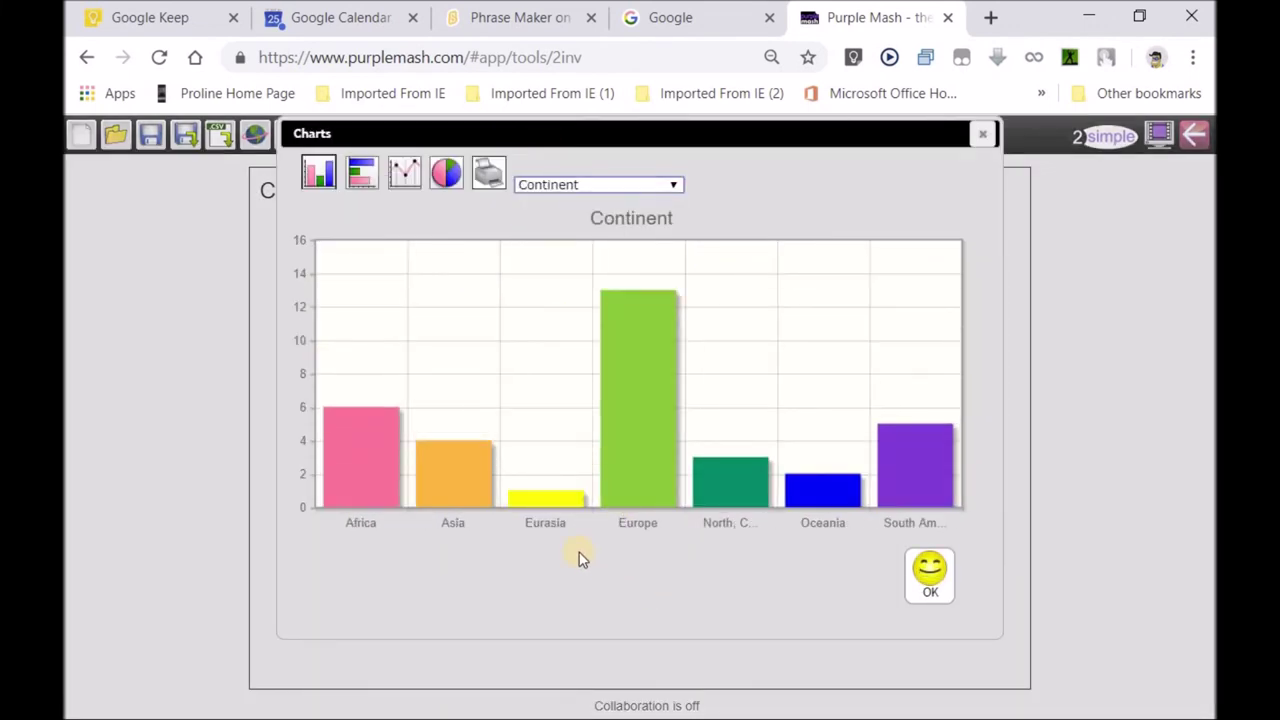
click(361, 172)
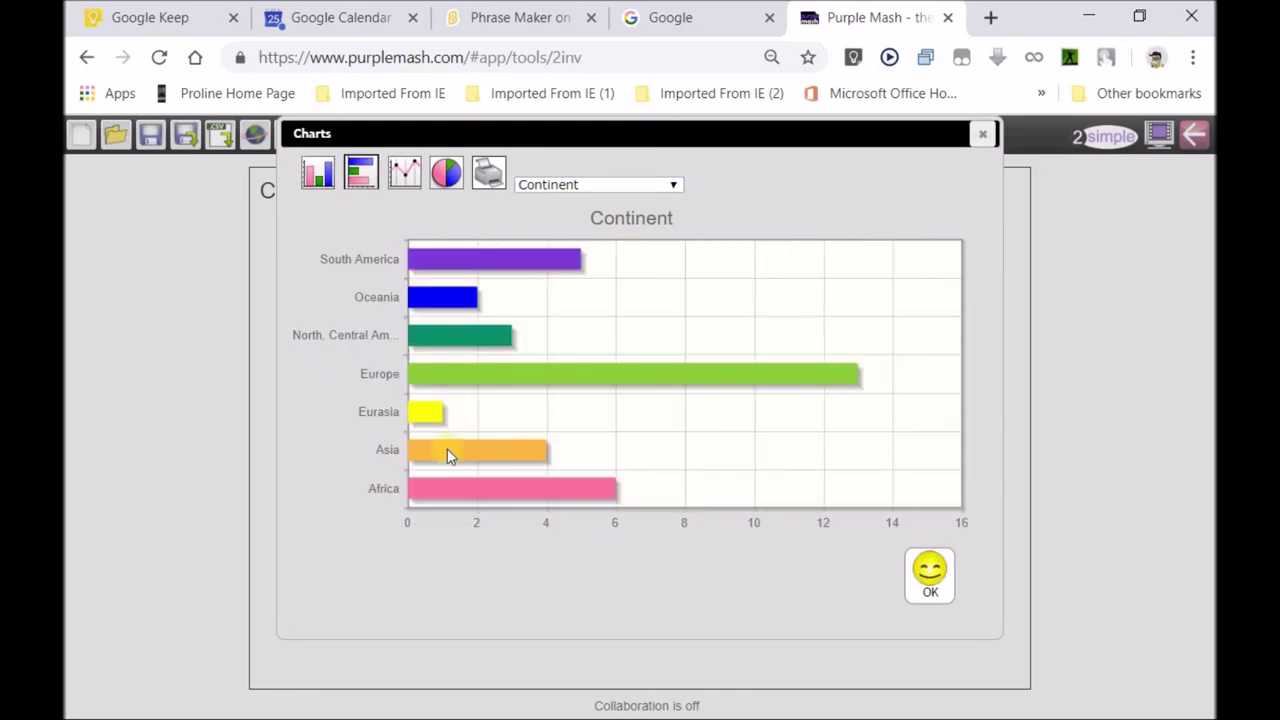
click(930, 578)
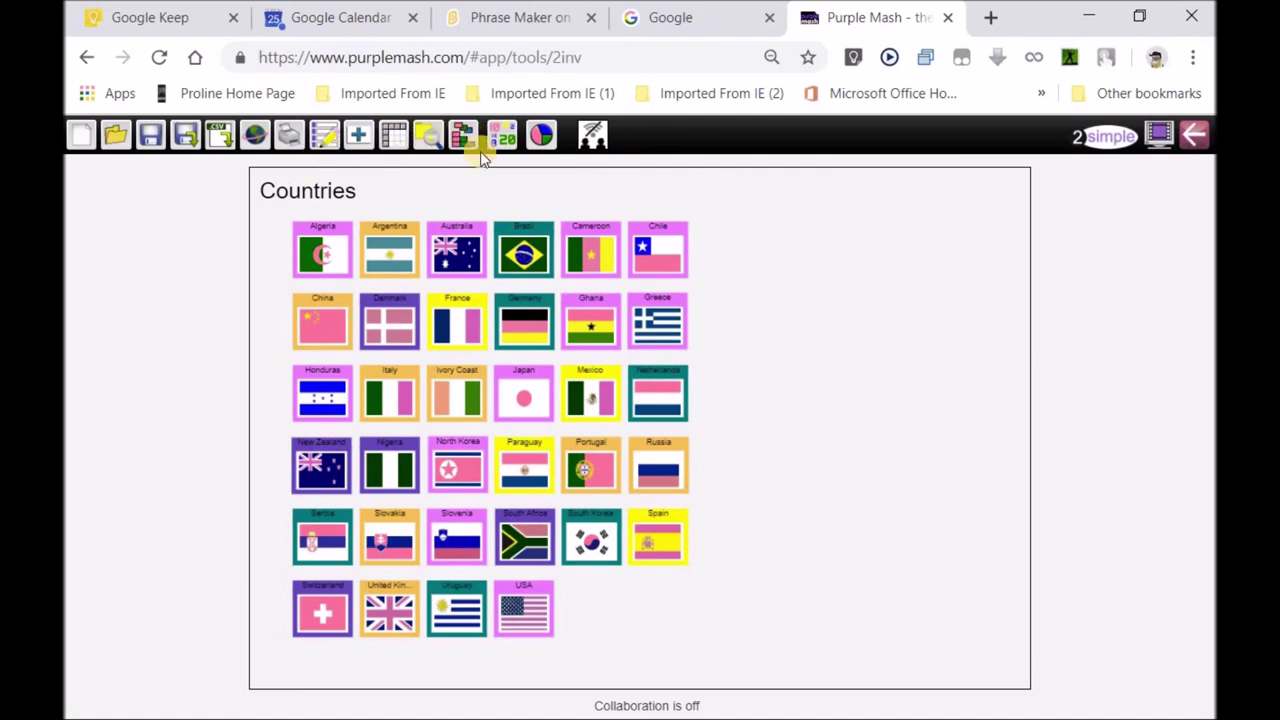
Step: Go back to the 2Investigate quizzes and start the Alien Database Advanced Questions quiz
click(190, 135)
mouse_move(138, 483)
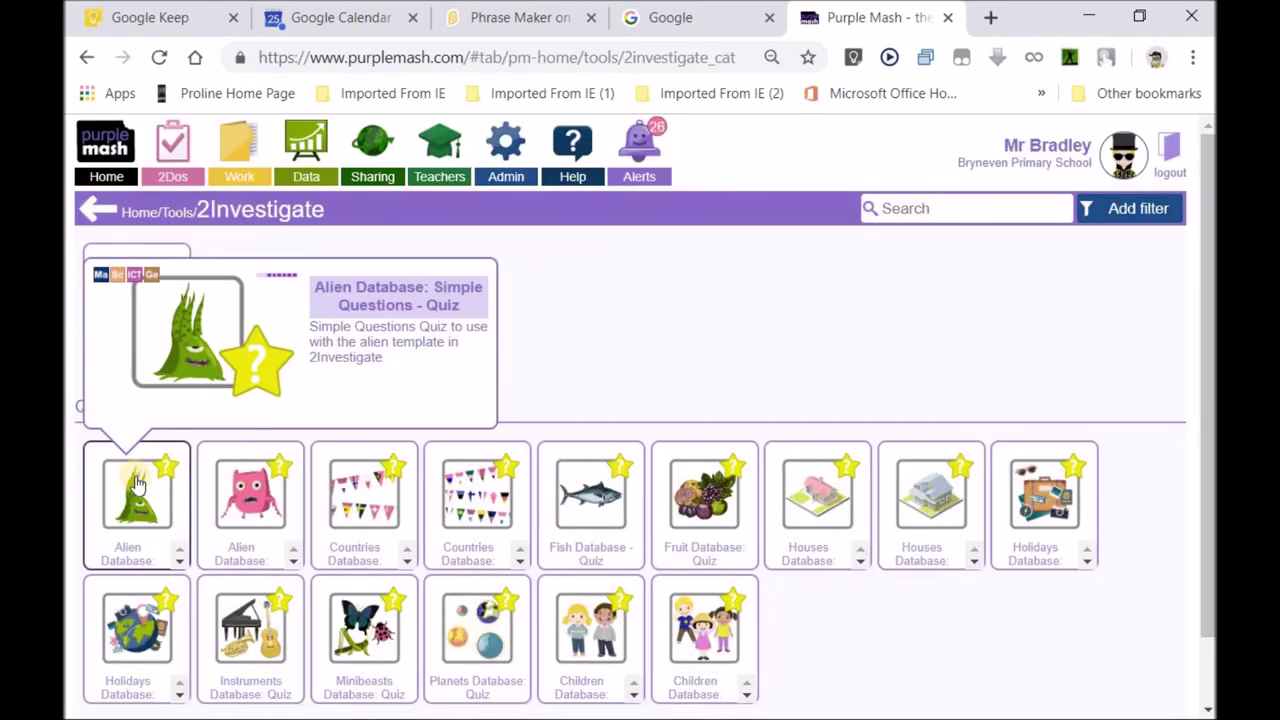
mouse_move(253, 512)
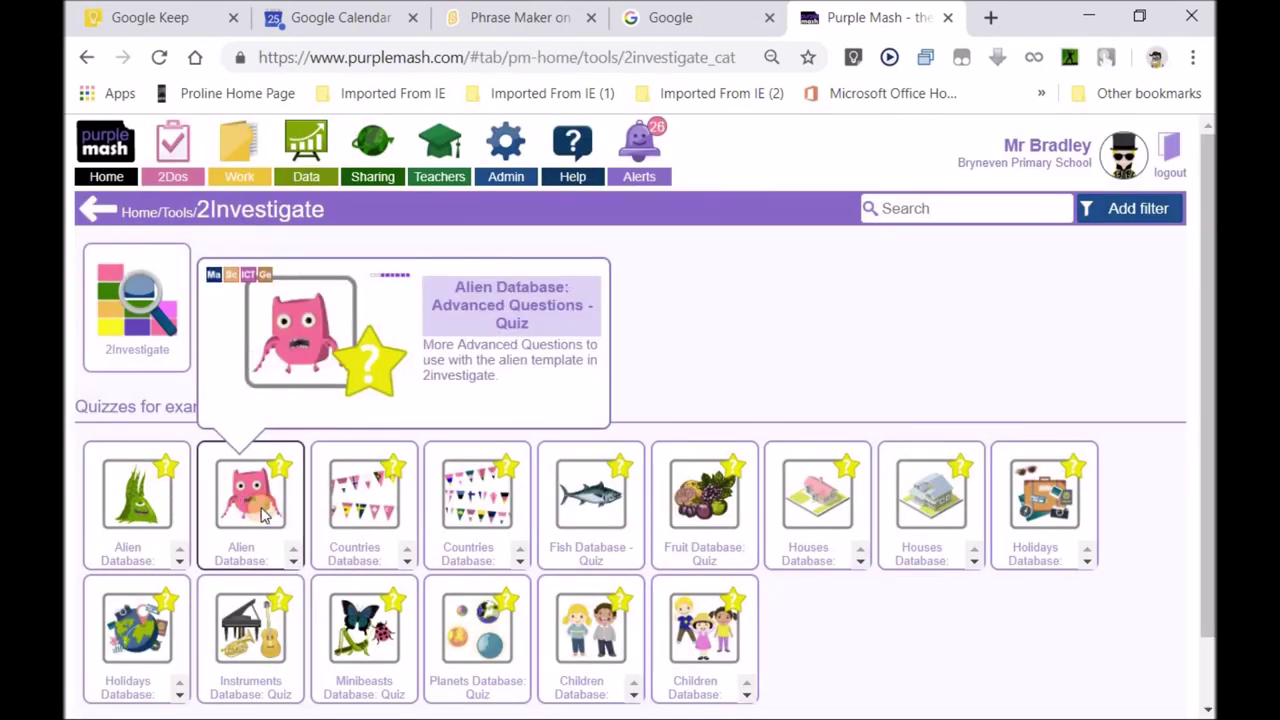
click(262, 513)
click(553, 548)
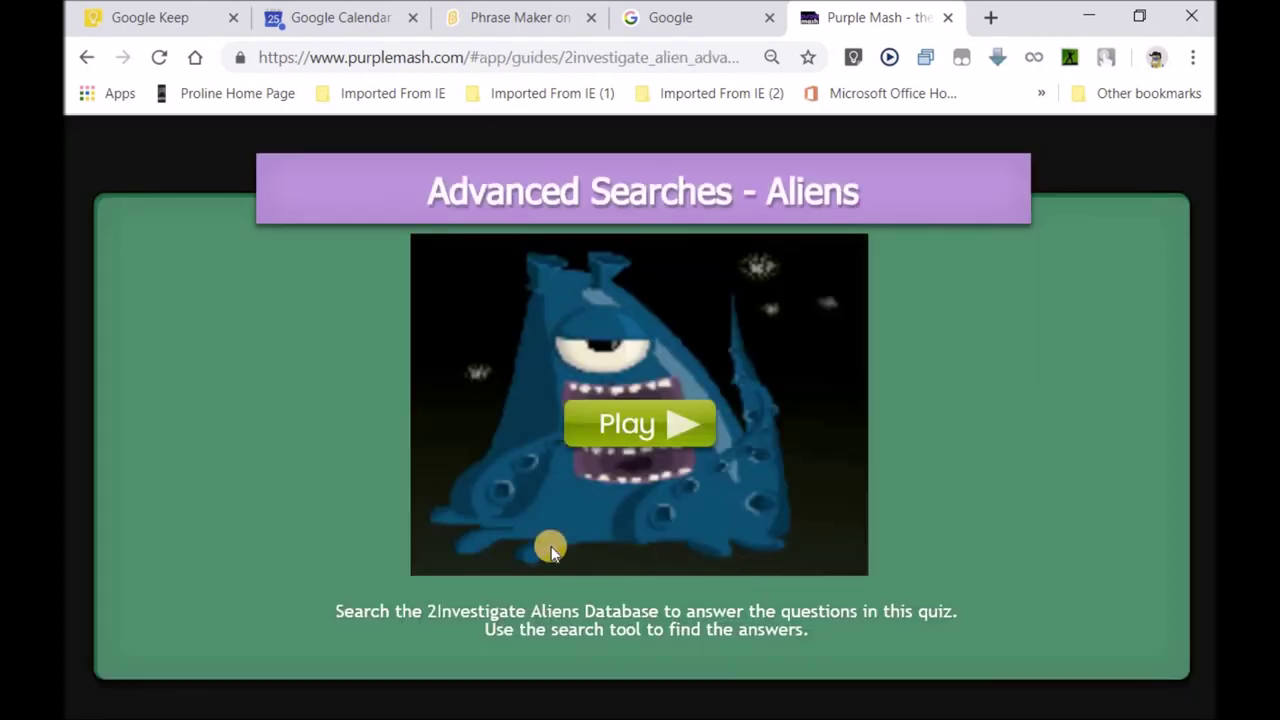
click(645, 426)
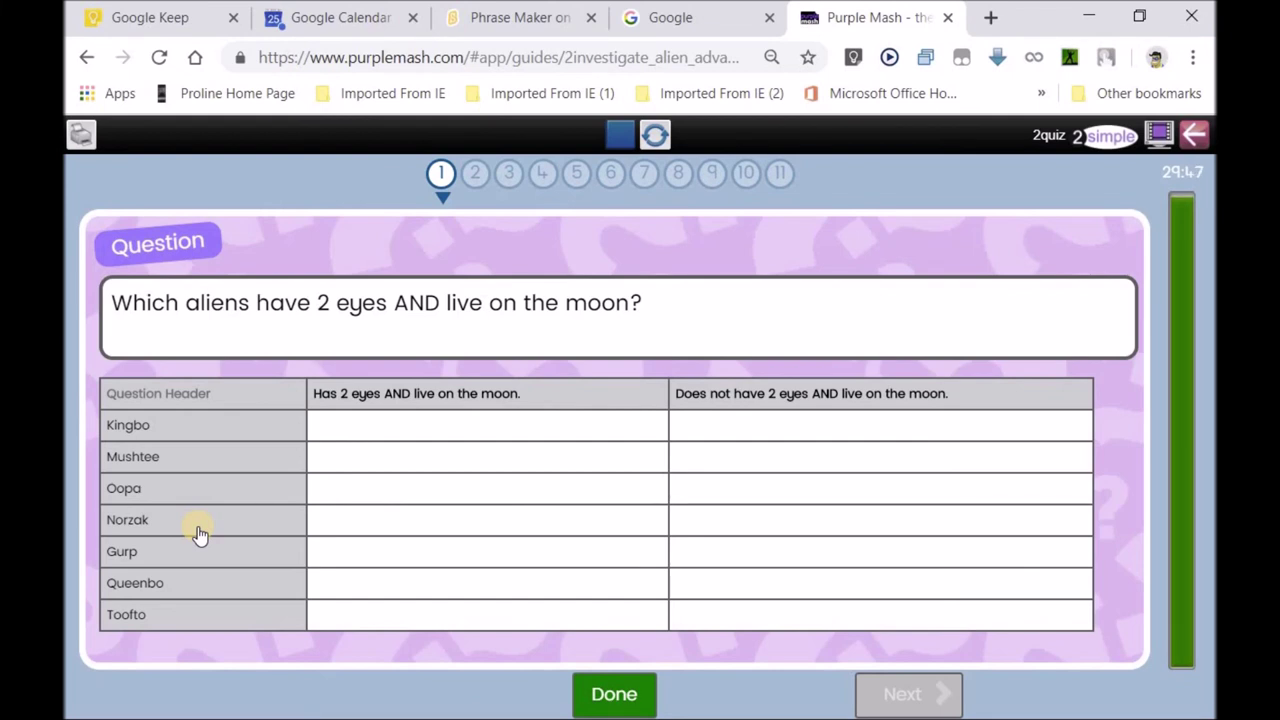
Step: Exit the alien quiz and launch 2Investigate again
click(1194, 137)
click(604, 463)
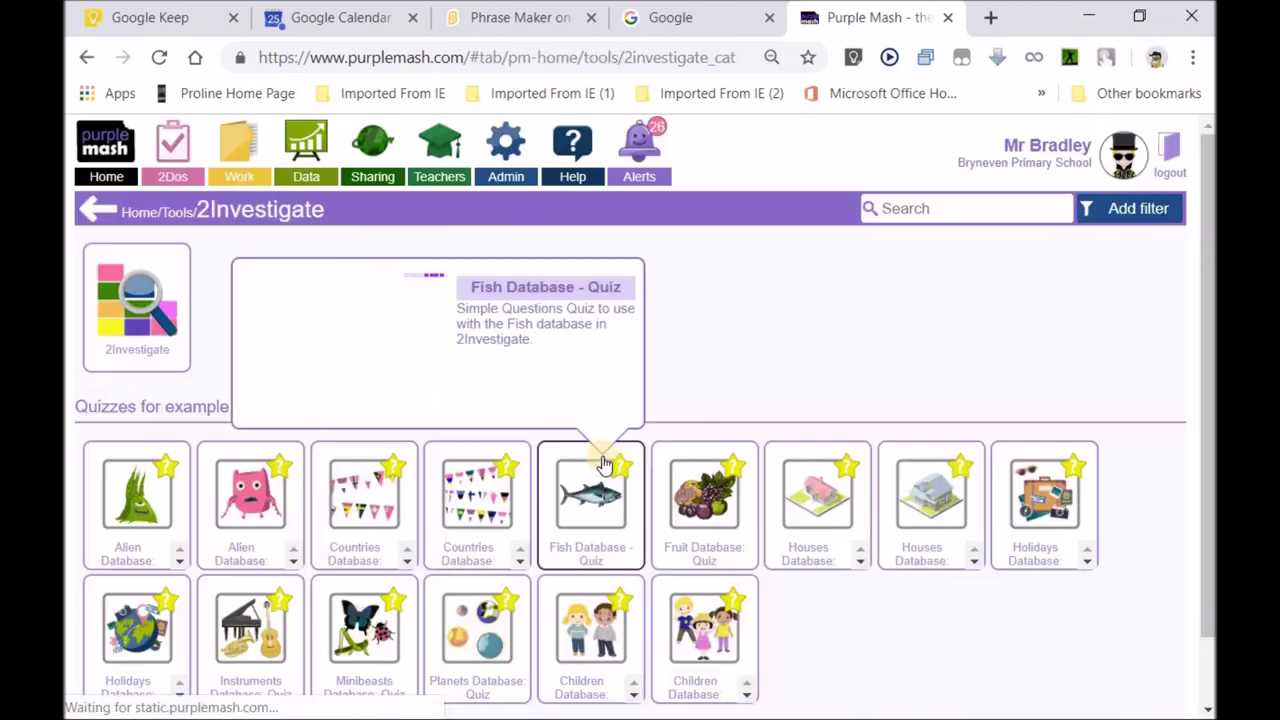
click(145, 319)
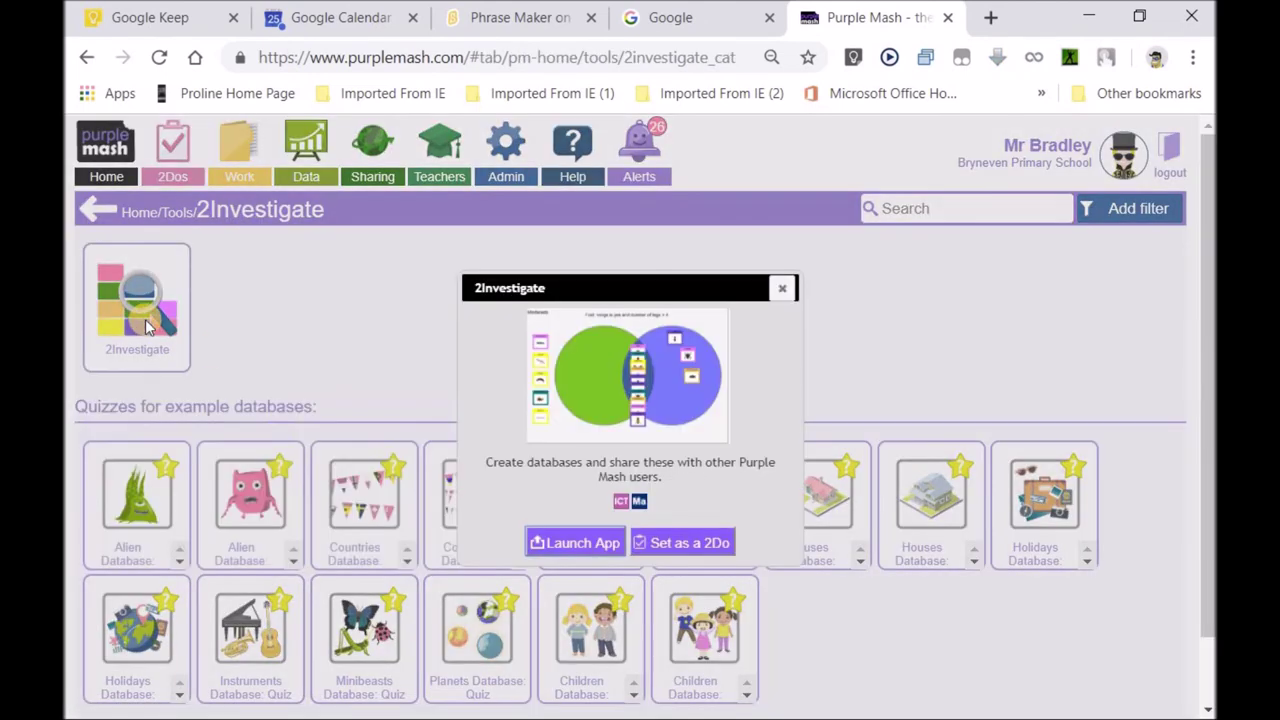
click(572, 543)
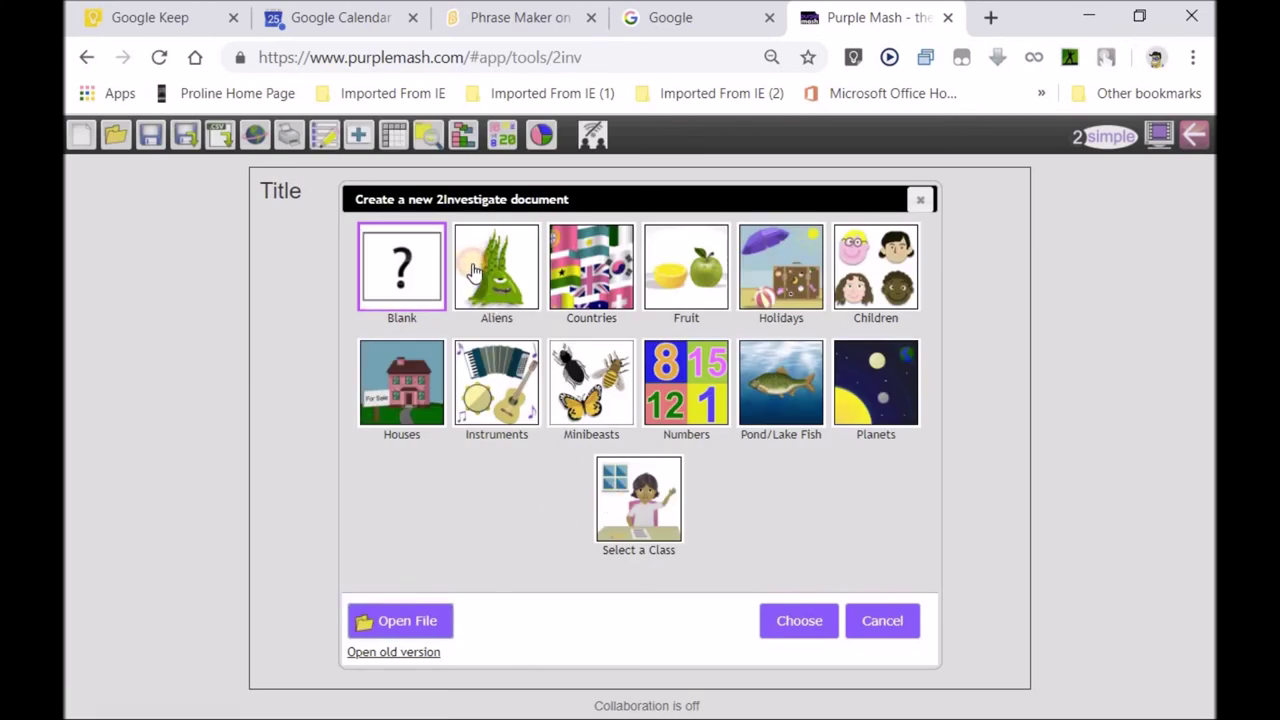
Step: Open the Aliens example database and view Doom Lord's record (1 eye, Saturn, strength 12)
click(475, 272)
click(785, 621)
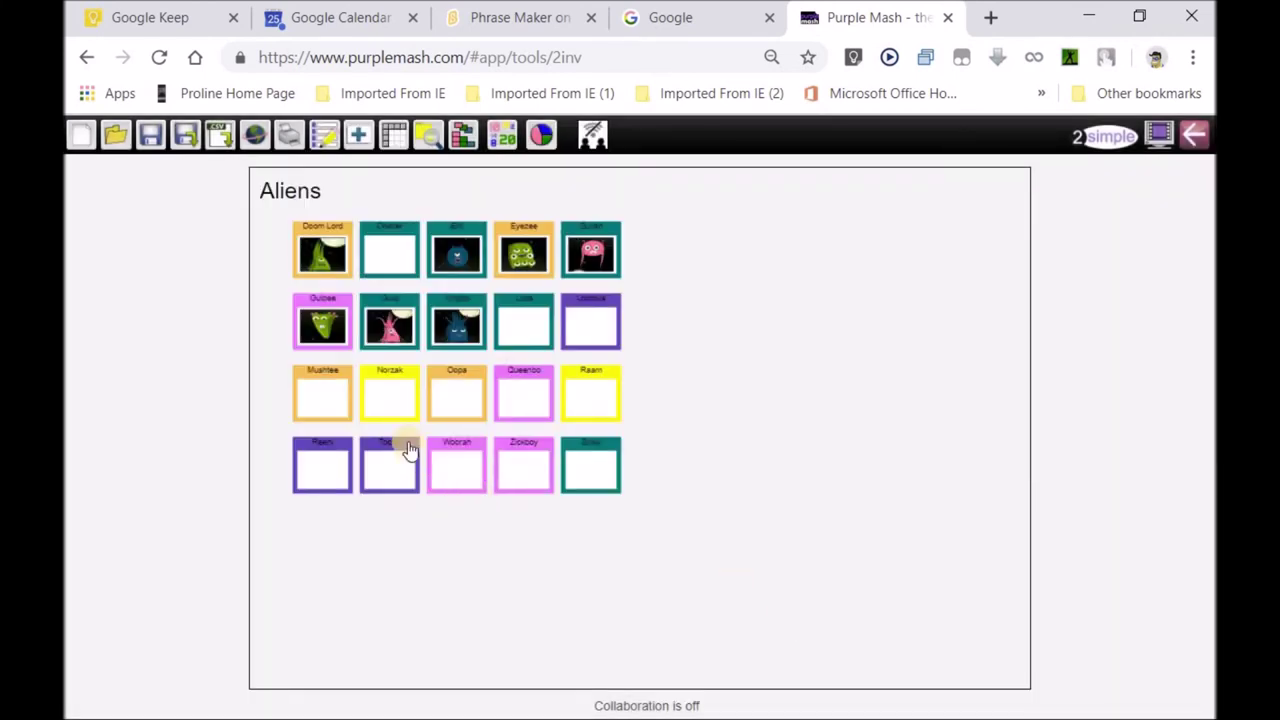
click(326, 268)
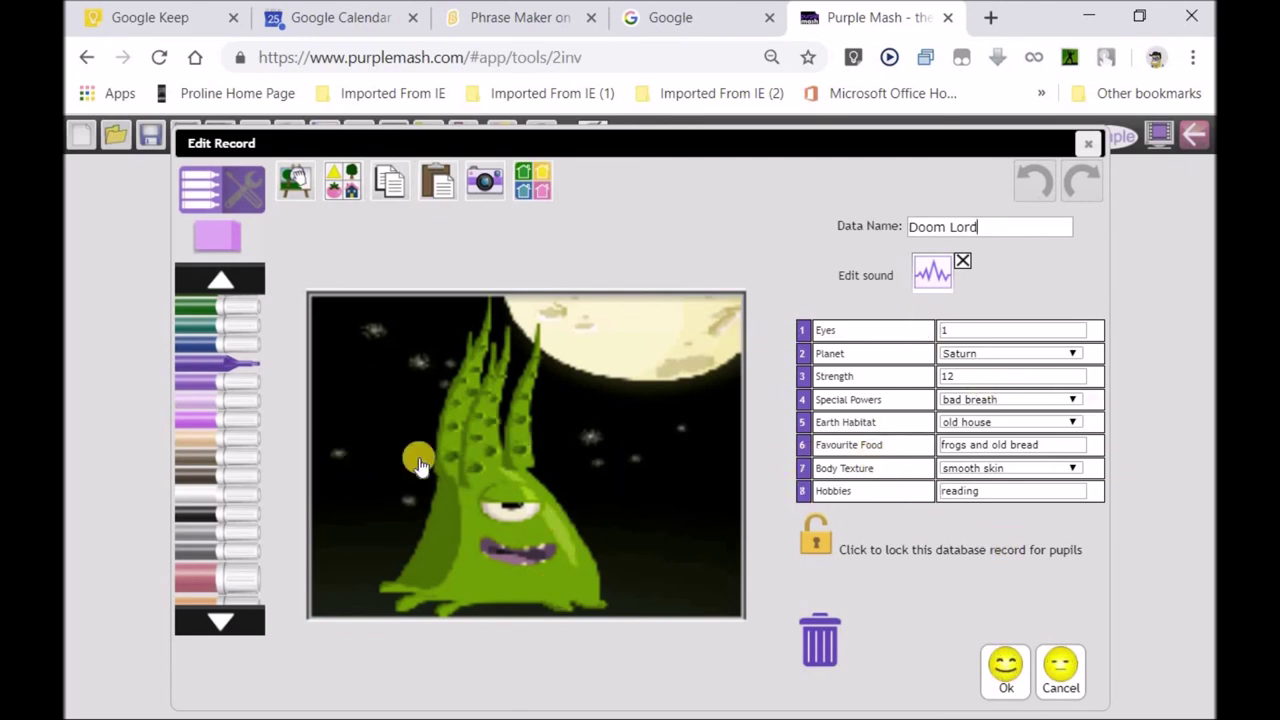
click(1086, 146)
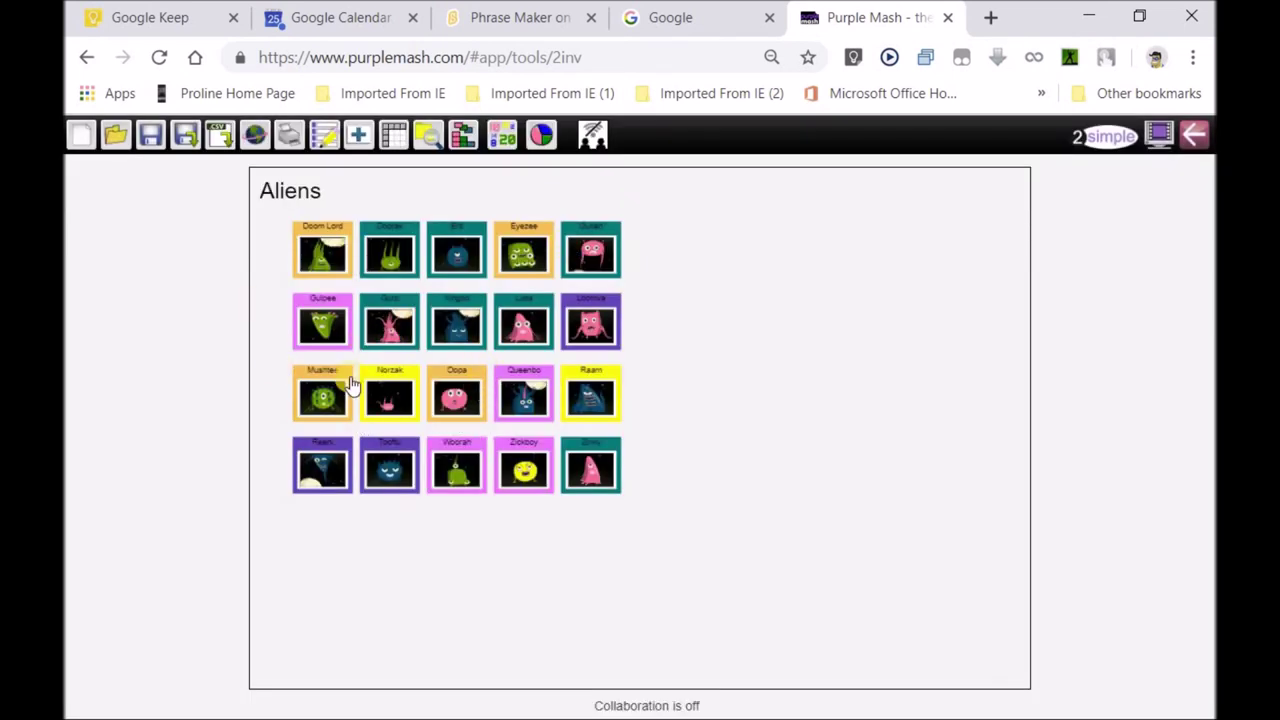